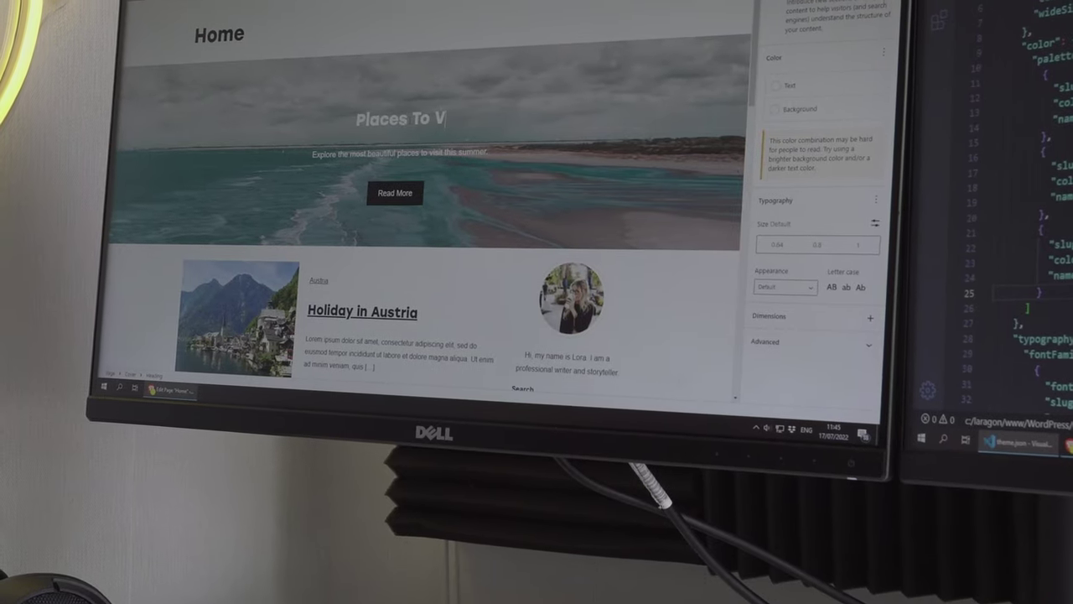
pyautogui.write('isit This Su')
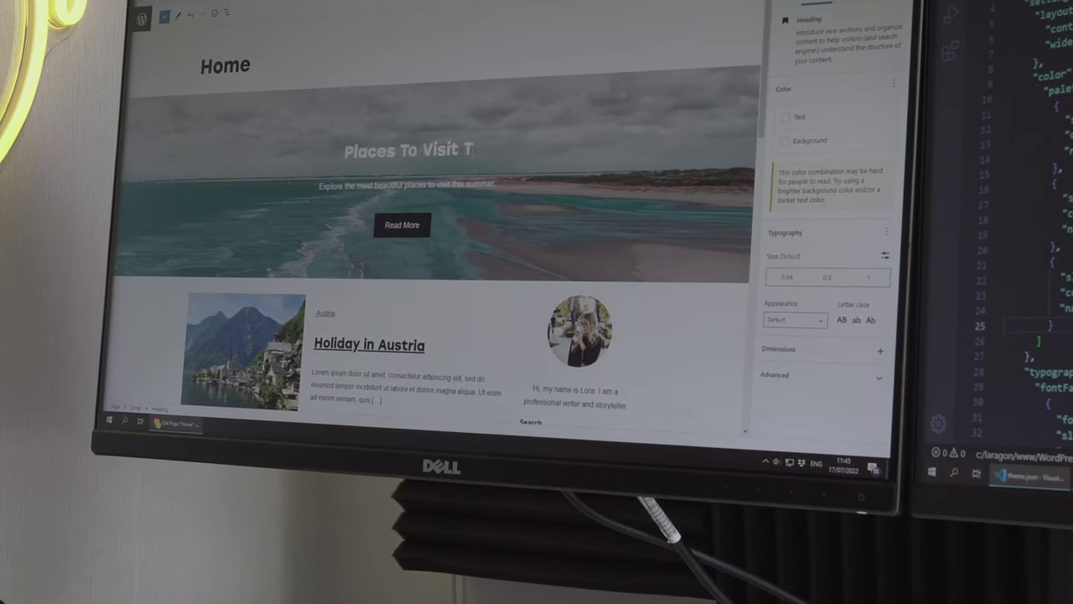
pyautogui.write('mmer')
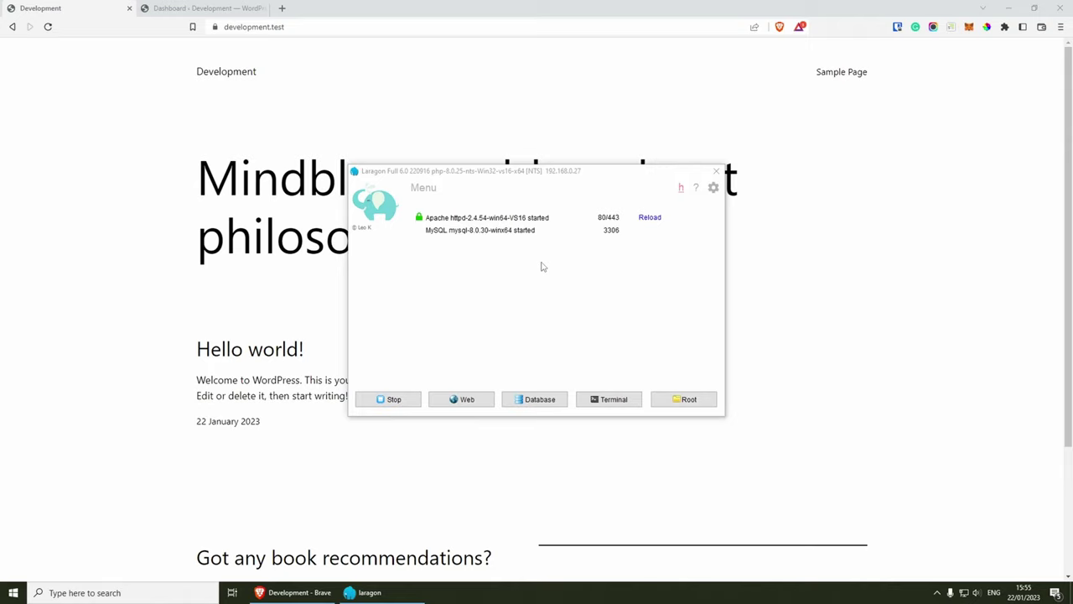
# Step: Close the Laragon window and look over the development site's front page
pyautogui.hotkey('alt', 'F4')
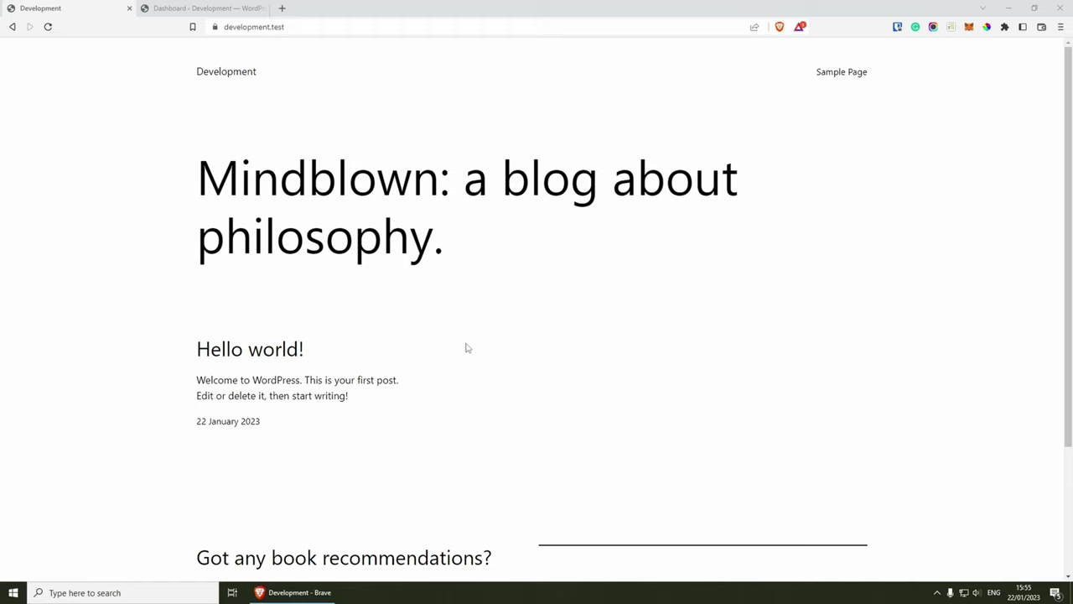
pyautogui.scroll(-2, 463, 345)
pyautogui.scroll(2, 462, 345)
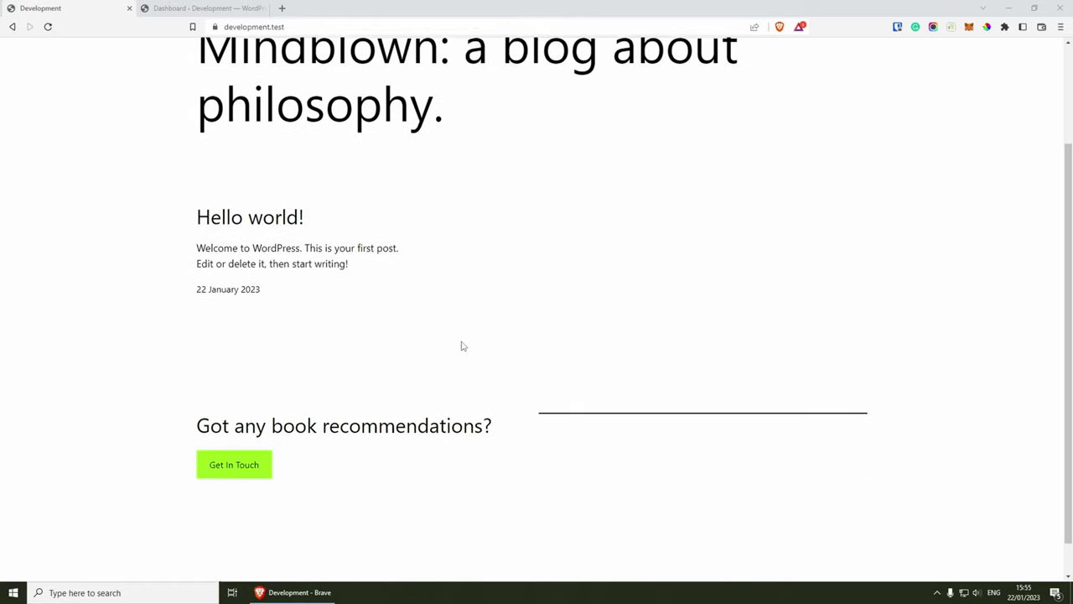
# Step: Find the Create Block Theme plugin in the WordPress admin, then install and activate it
pyautogui.click(208, 8)
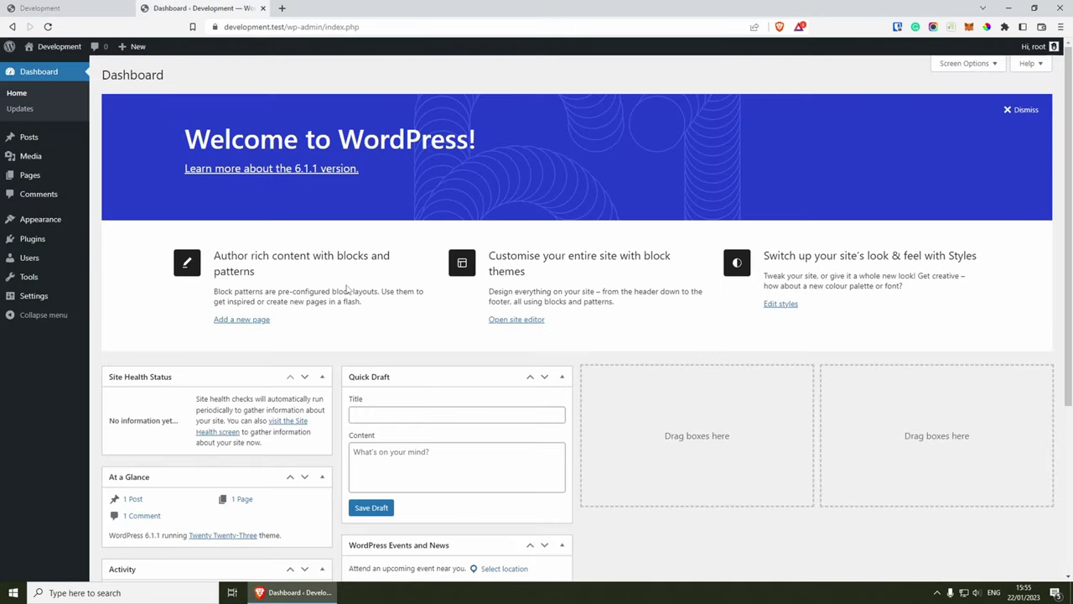
pyautogui.click(45, 241)
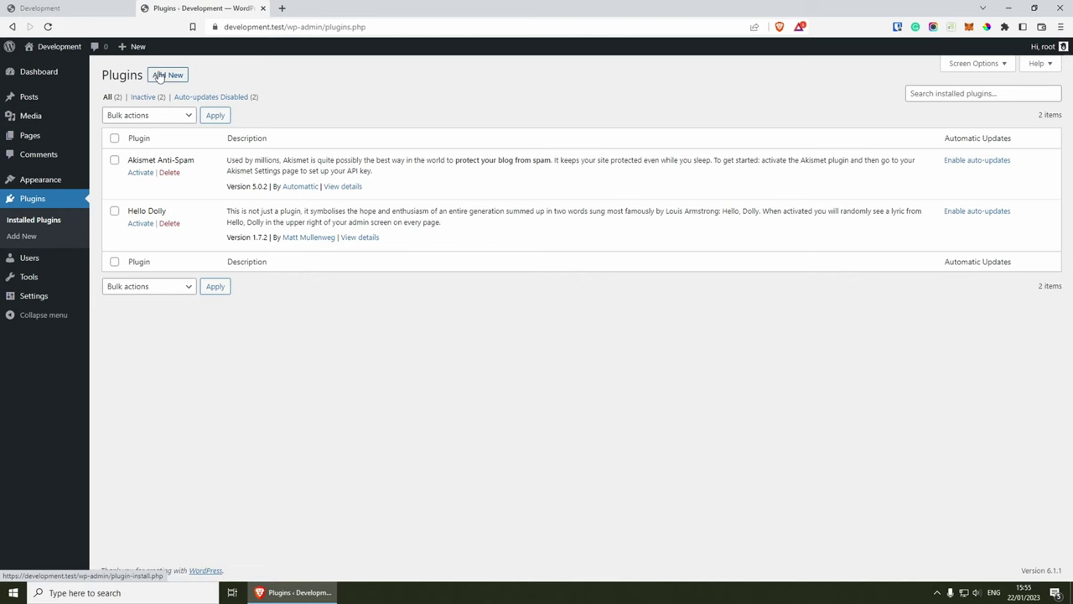
pyautogui.click(168, 76)
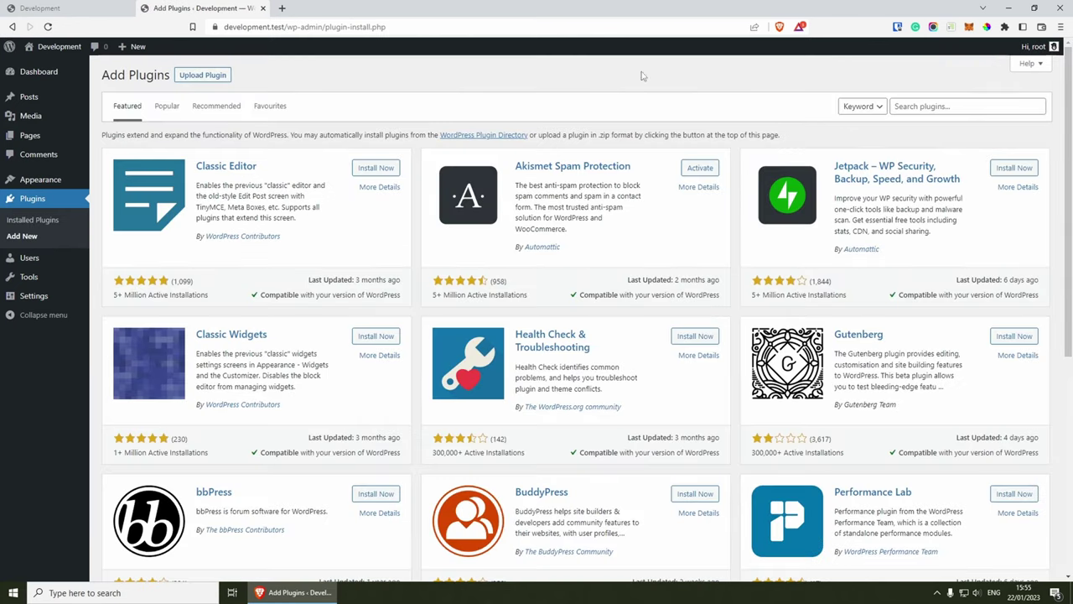
pyautogui.click(933, 106)
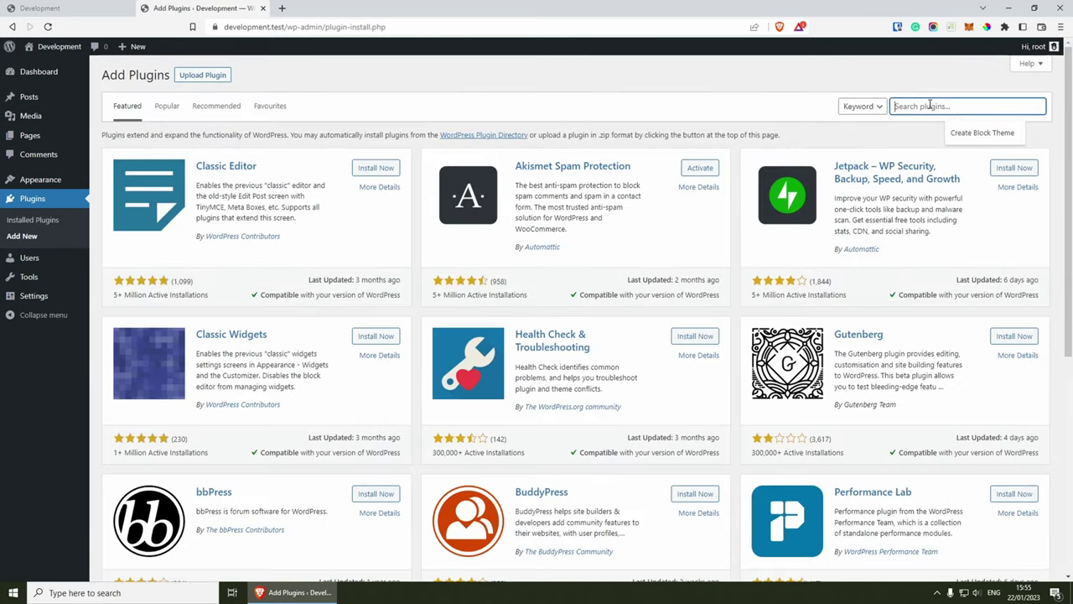
pyautogui.click(994, 136)
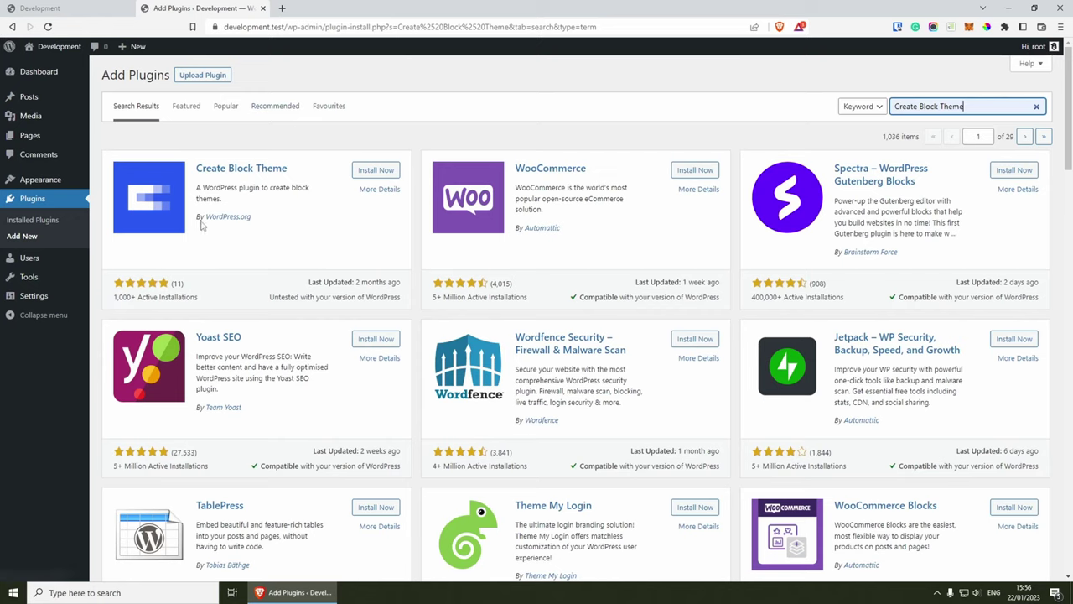
pyautogui.click(384, 172)
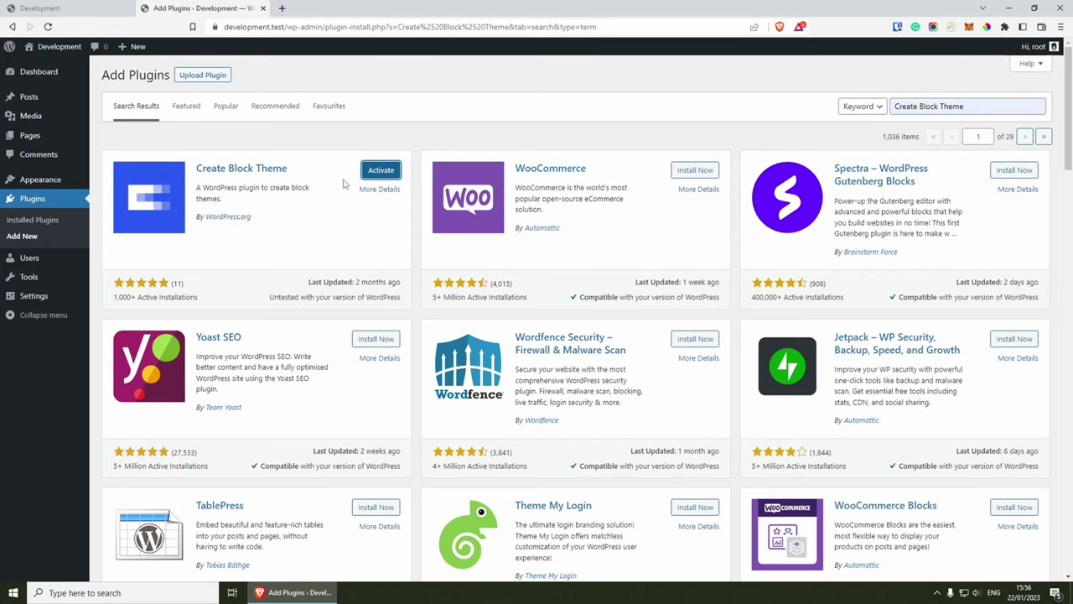
pyautogui.click(379, 172)
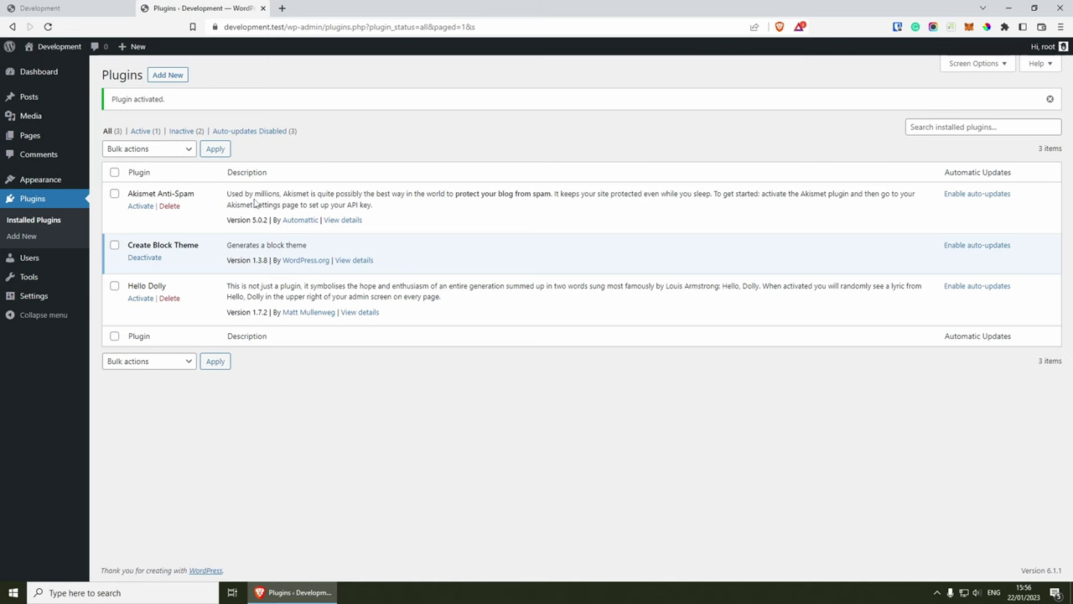
# Step: Install and activate the Gutenberg plugin from the featured plugins
pyautogui.click(167, 77)
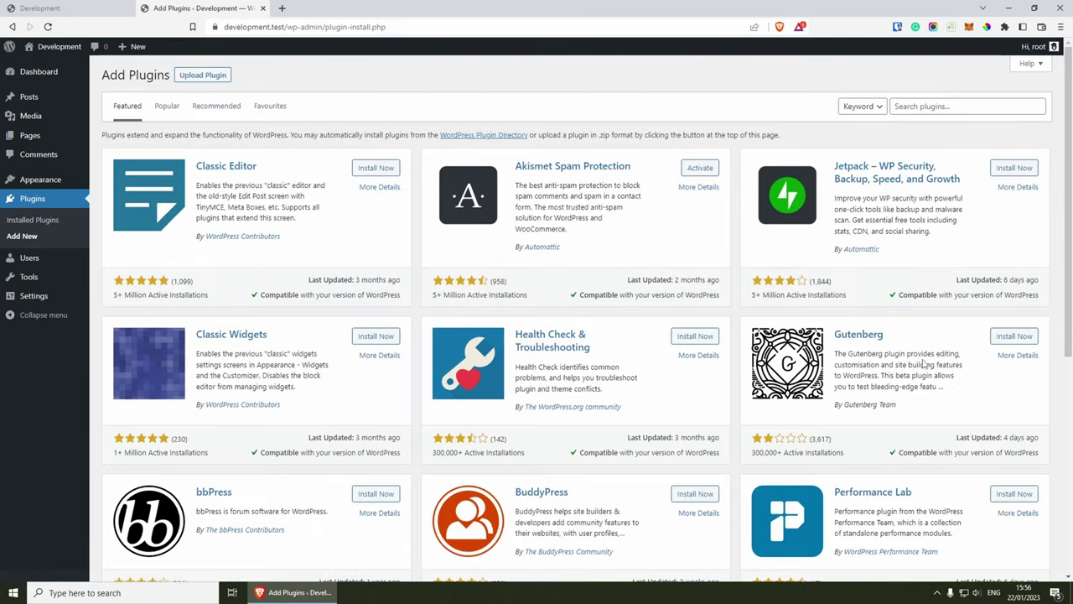
pyautogui.click(1014, 337)
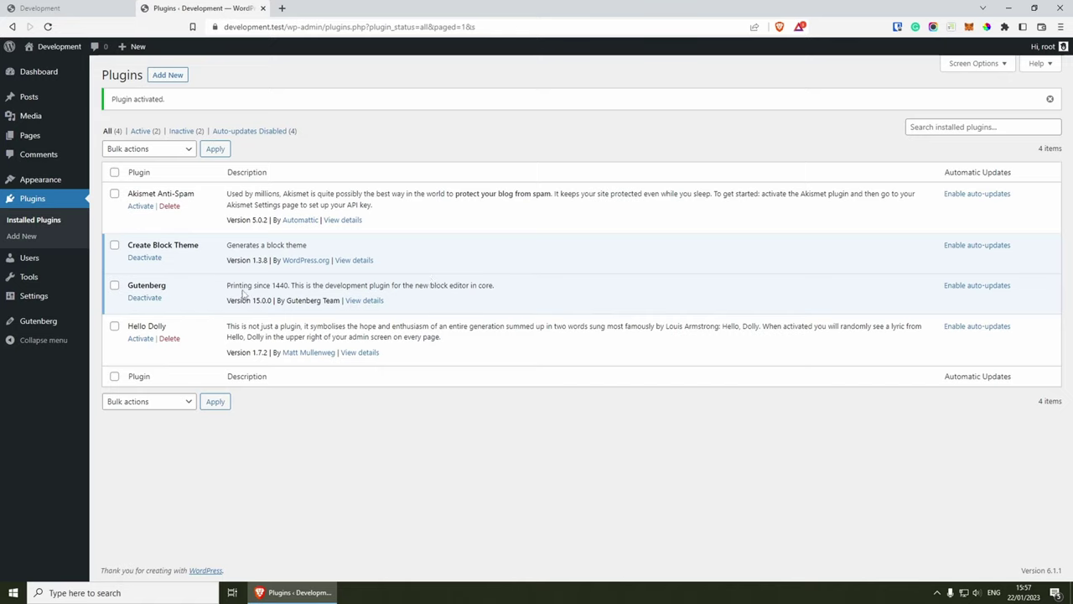
# Step: Check the installed themes and generate a blank theme named Raddy with Create Block Theme
pyautogui.moveTo(33, 179)
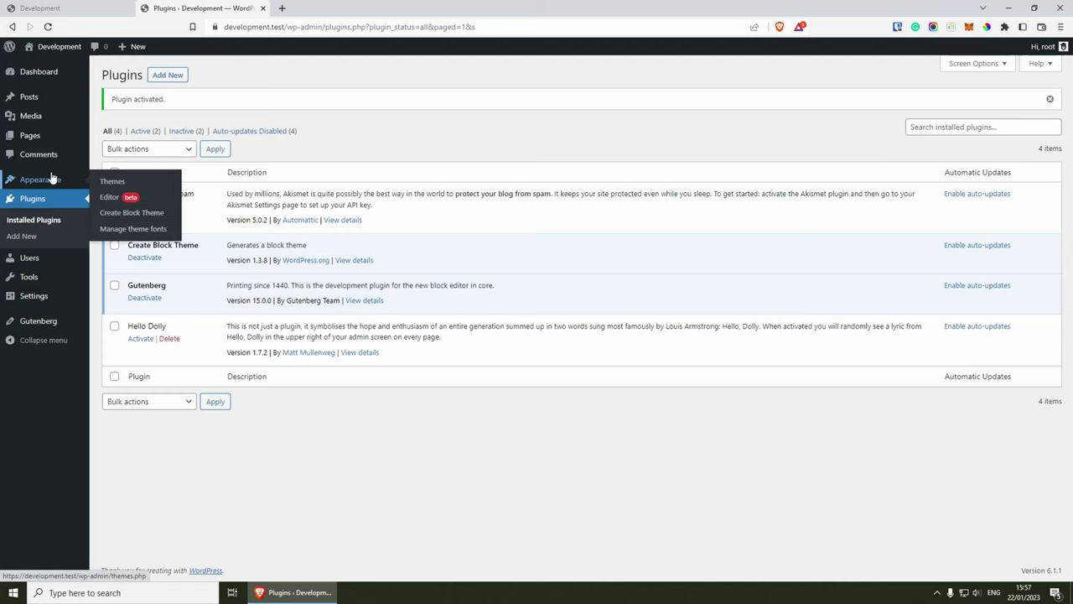
pyautogui.click(122, 182)
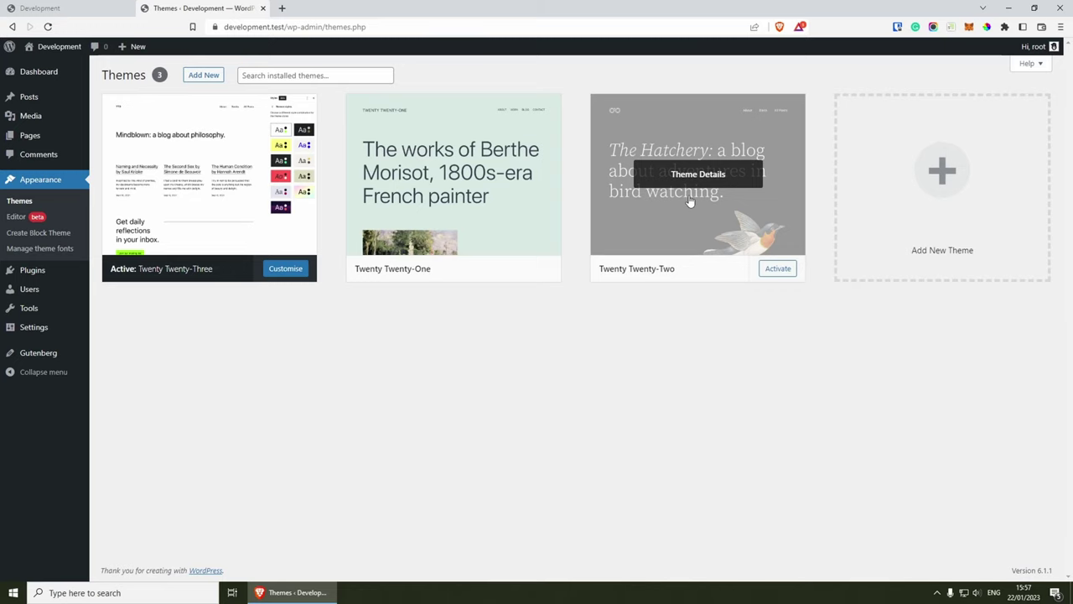
pyautogui.click(40, 239)
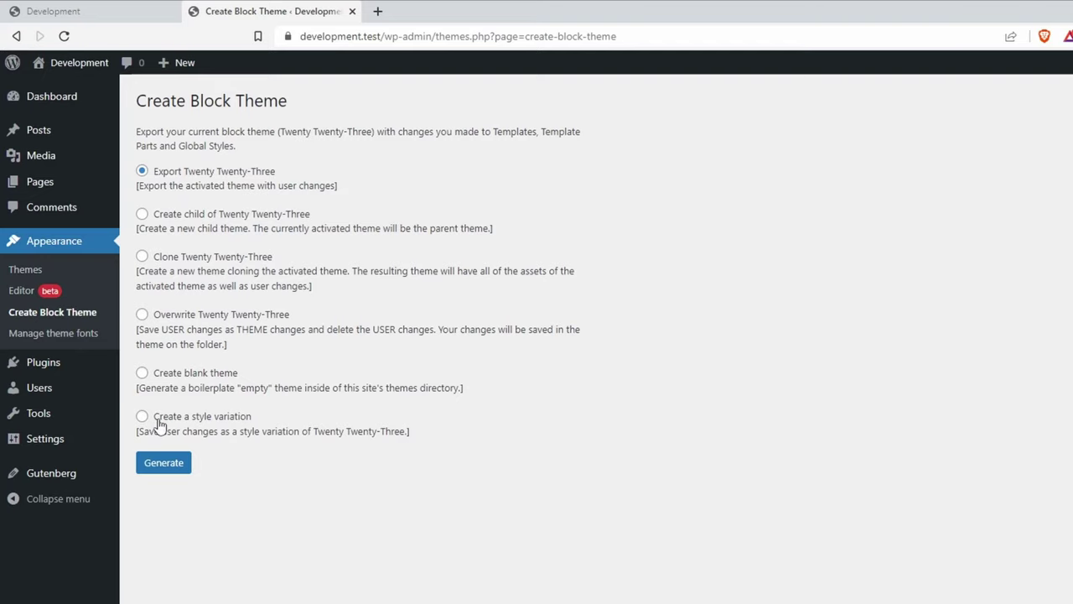
pyautogui.click(142, 374)
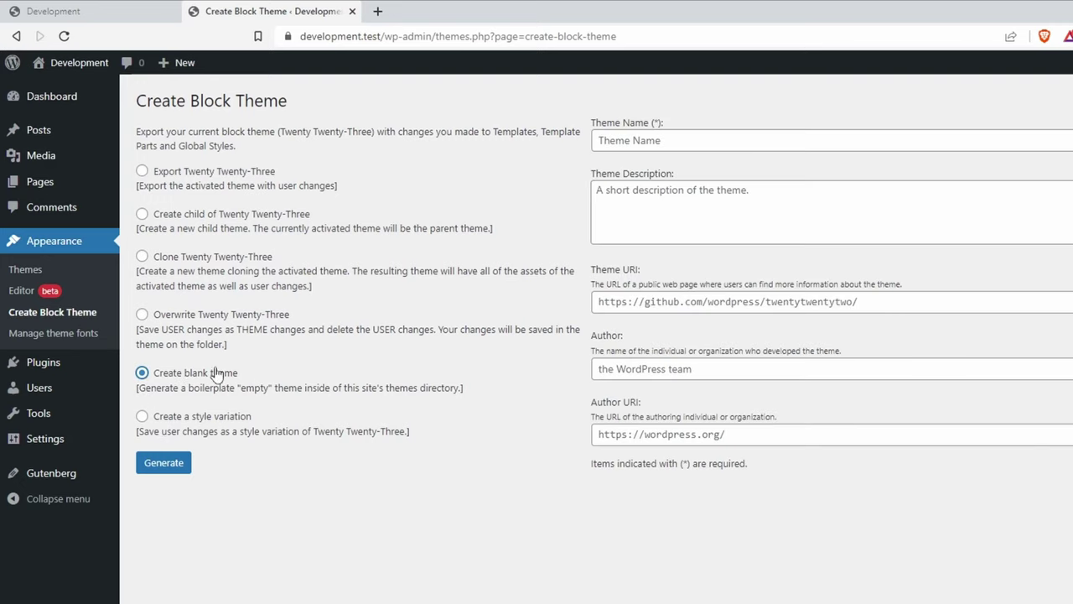
pyautogui.click(671, 142)
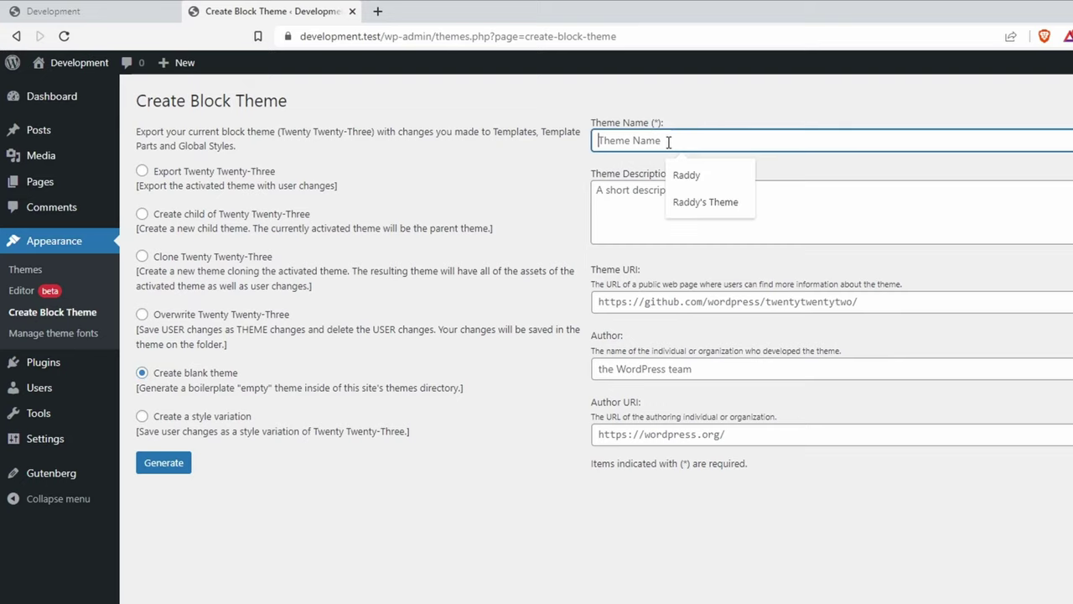
pyautogui.click(717, 178)
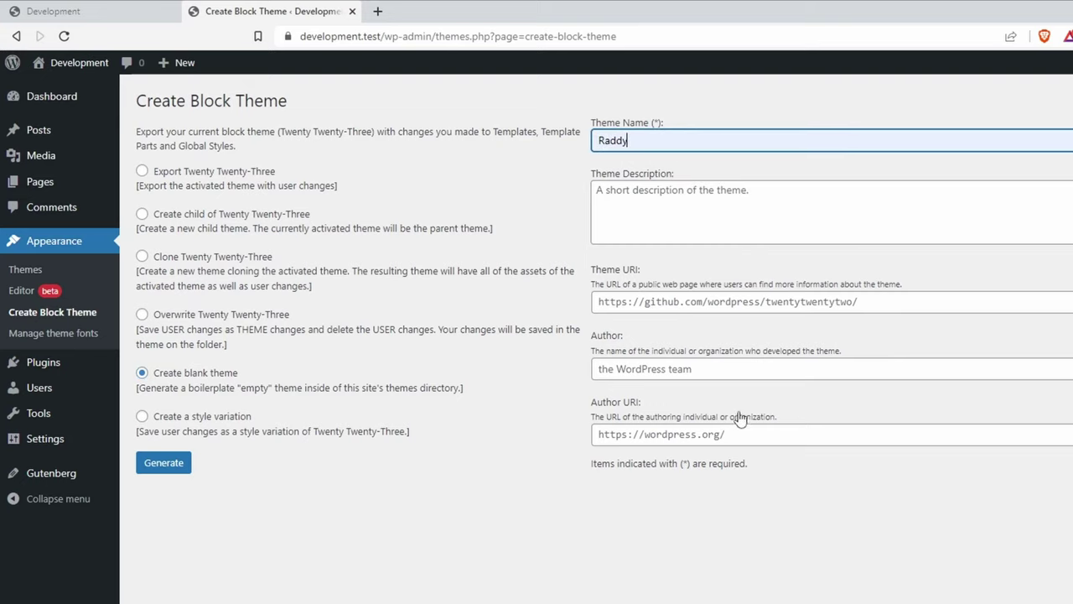
pyautogui.click(164, 464)
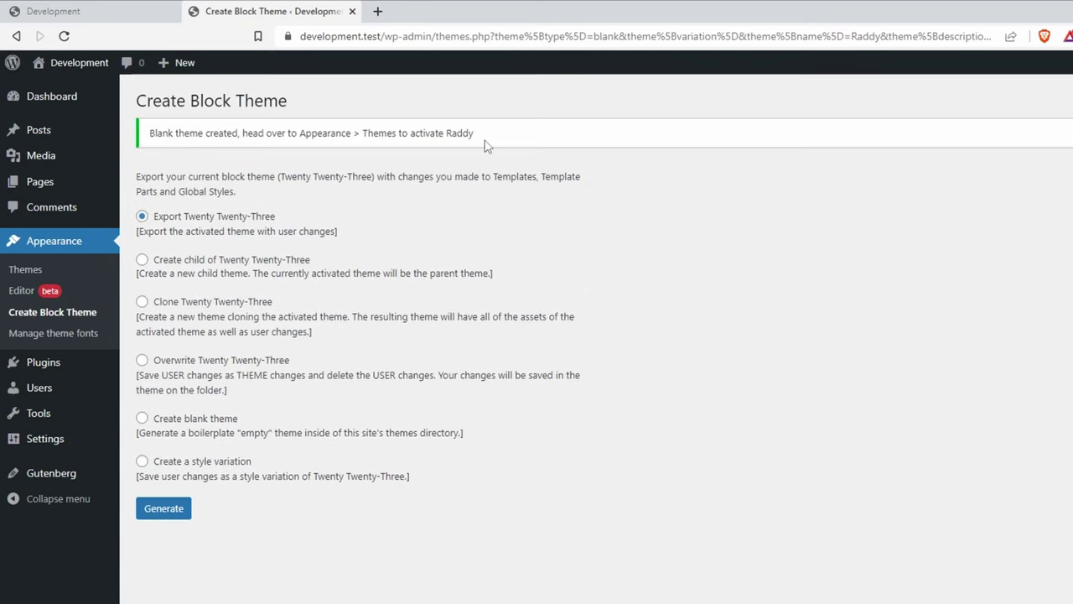
# Step: Activate the new Raddy theme among the installed themes
pyautogui.click(80, 242)
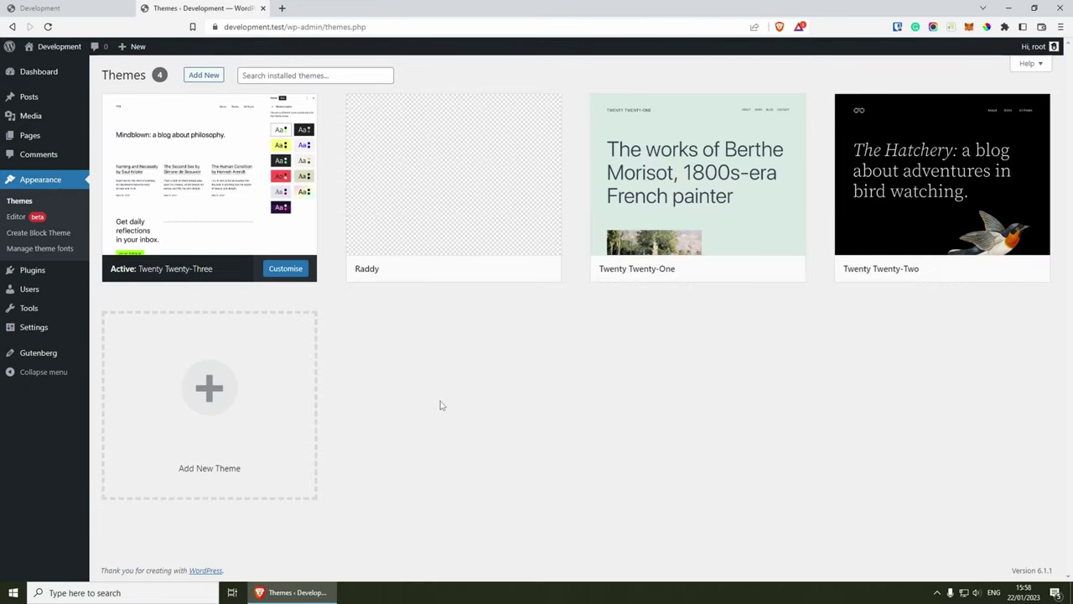
pyautogui.moveTo(350, 175)
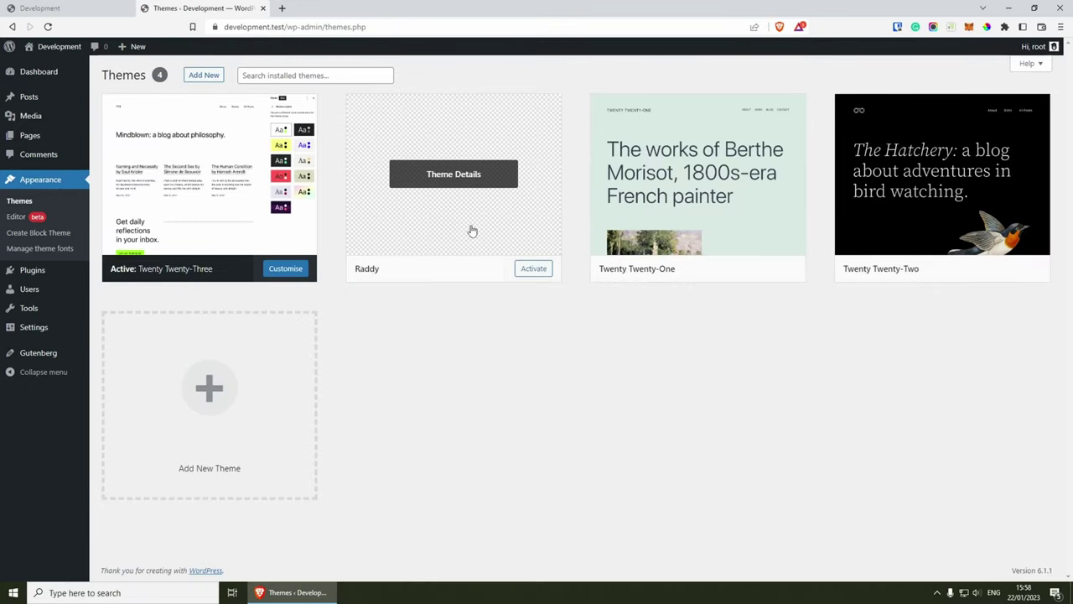
pyautogui.click(534, 269)
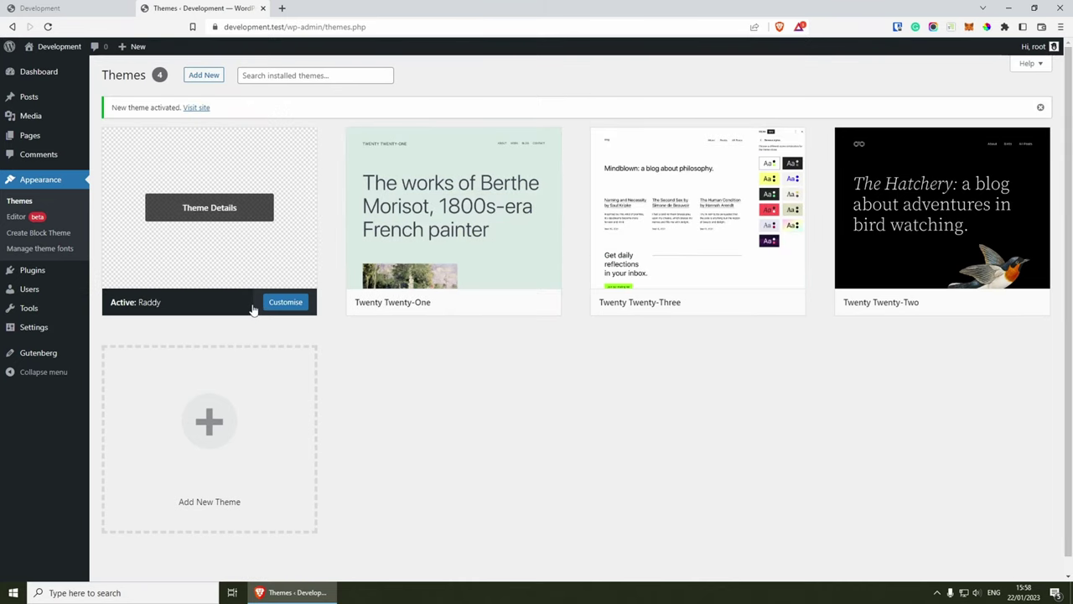
# Step: Reload the site's front page and examine its header, post list and footer under the new theme
pyautogui.click(85, 5)
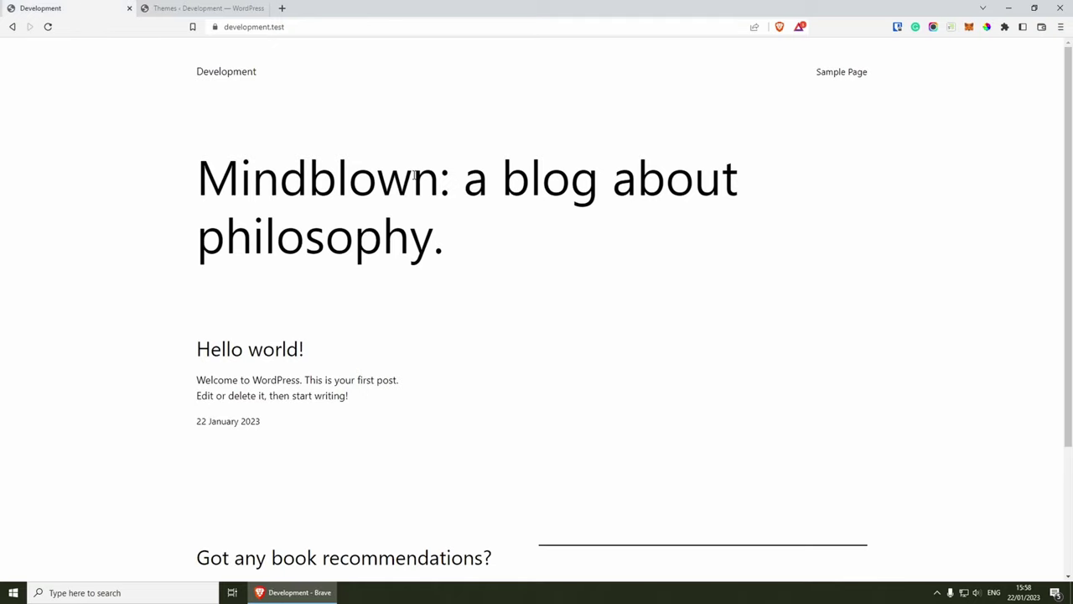
pyautogui.press('F5')
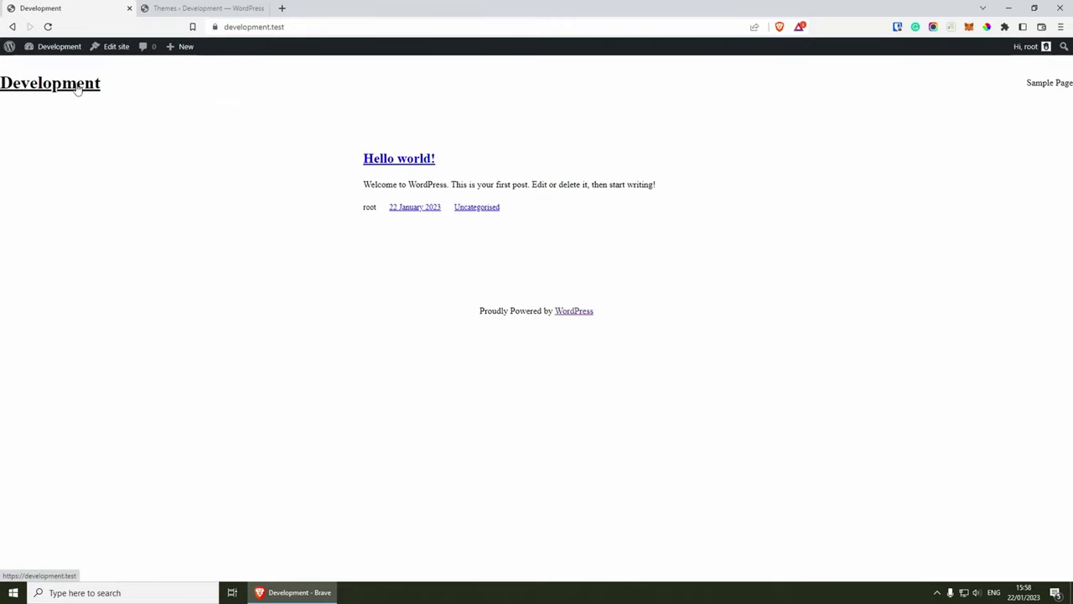
pyautogui.moveTo(333, 152); pyautogui.dragTo(623, 234)
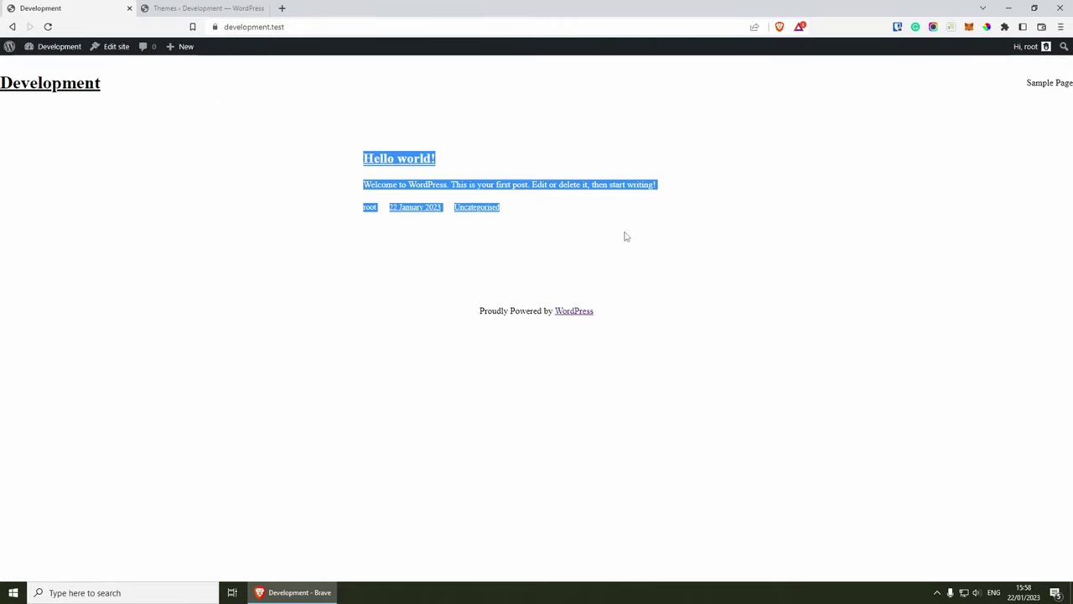
pyautogui.click(623, 240)
pyautogui.moveTo(752, 319); pyautogui.dragTo(372, 311)
pyautogui.click(373, 316)
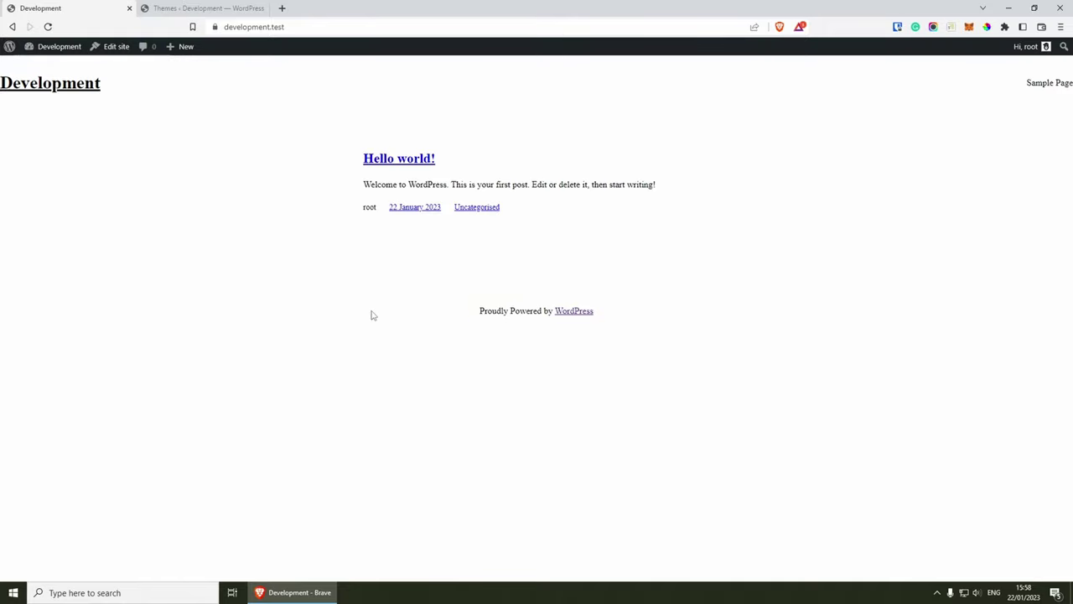
# Step: Open the theme's local font upload form and review its supported file types and font fields
pyautogui.click(212, 13)
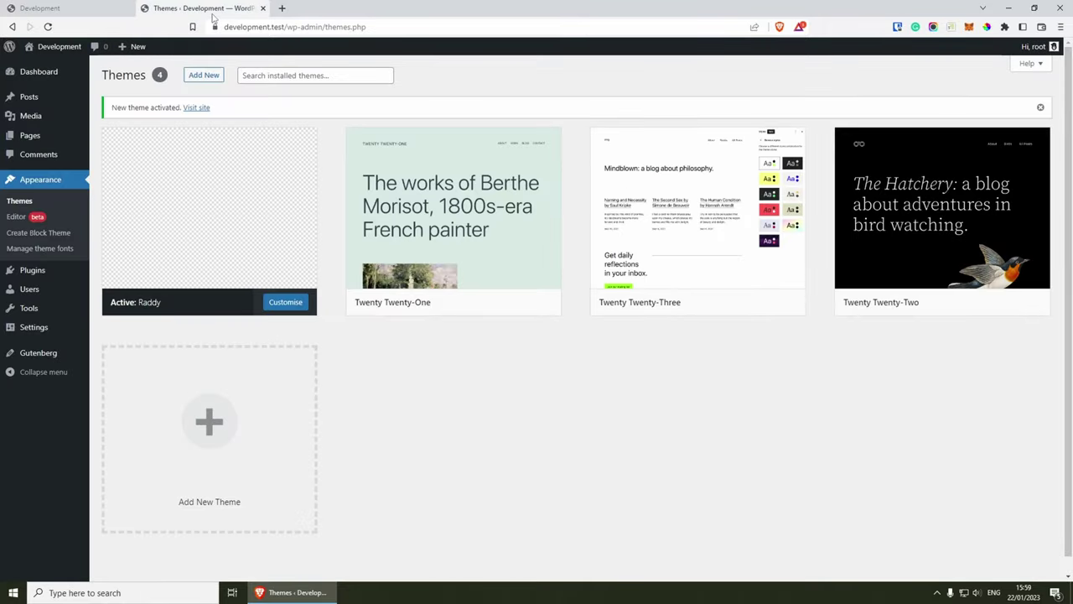
pyautogui.click(49, 251)
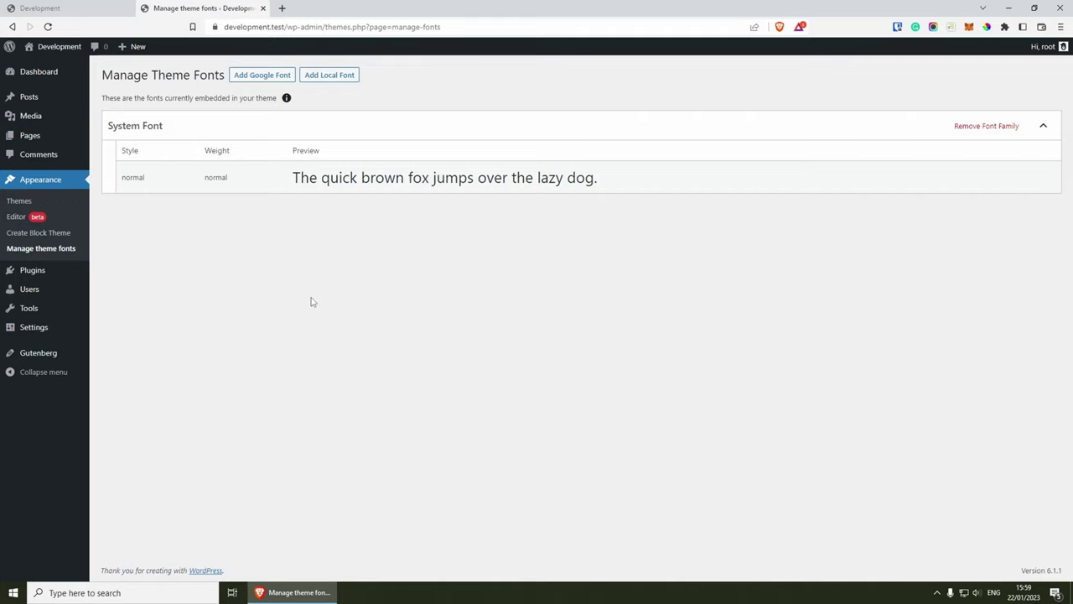
pyautogui.click(344, 81)
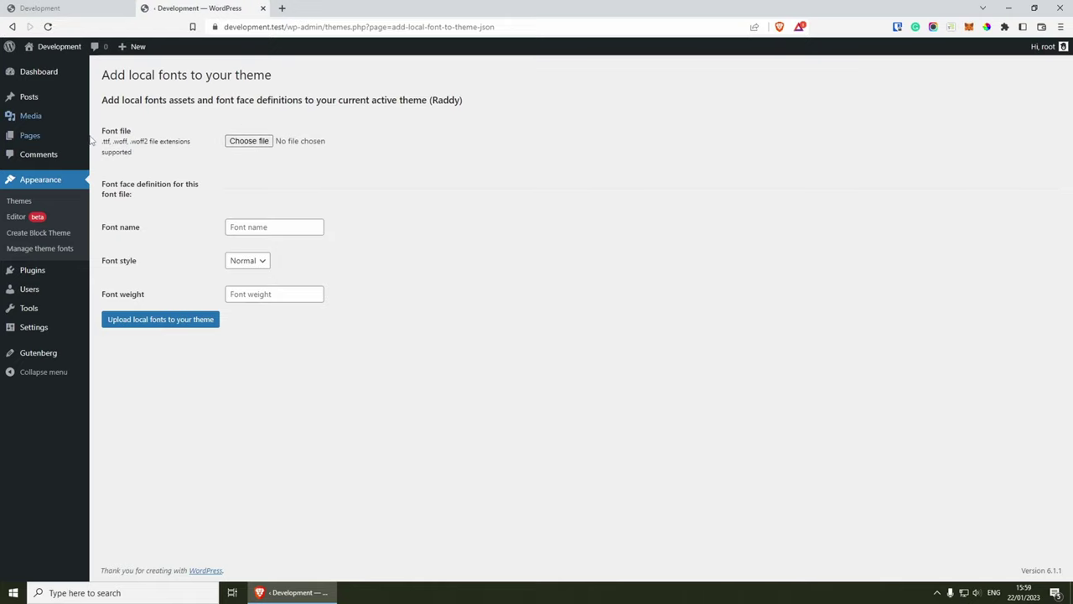
pyautogui.moveTo(98, 141); pyautogui.dragTo(170, 161)
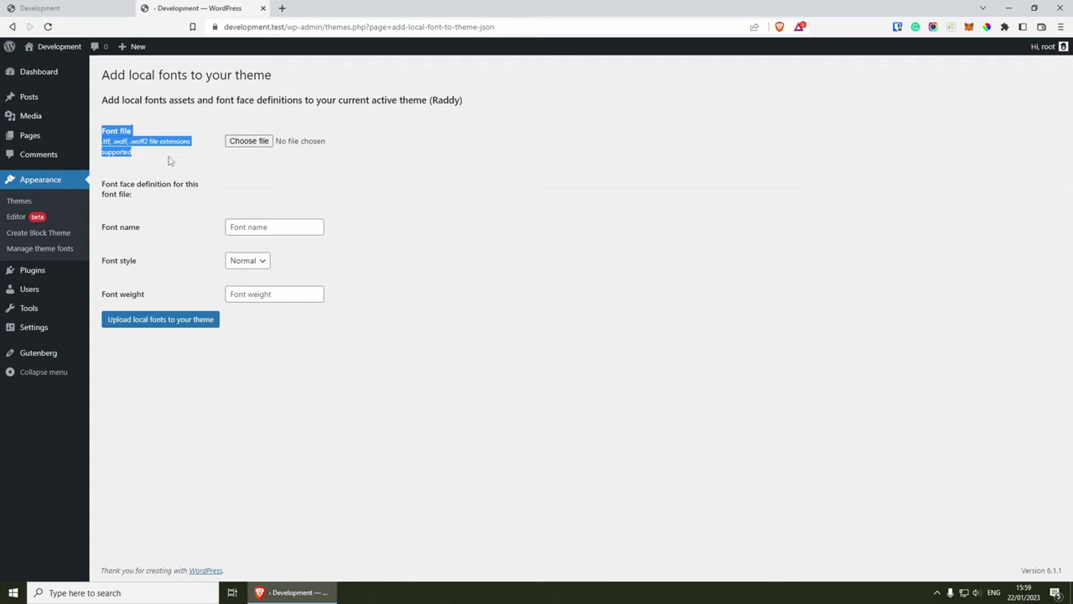
pyautogui.click(170, 160)
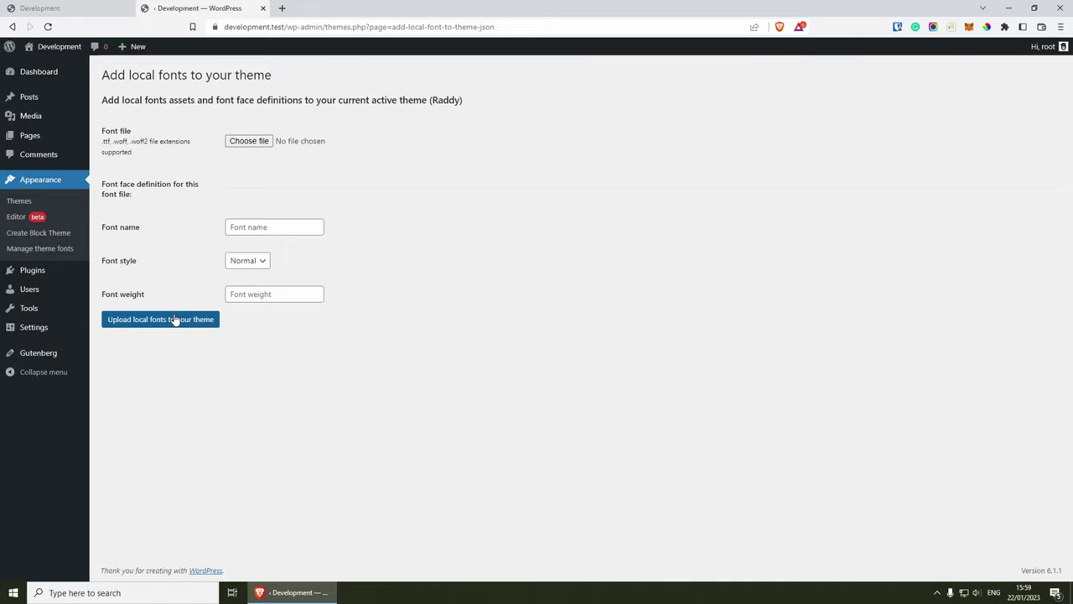
# Step: Try to add the Google font ABeeZee with its regular and italic variants to the Raddy theme
pyautogui.click(35, 252)
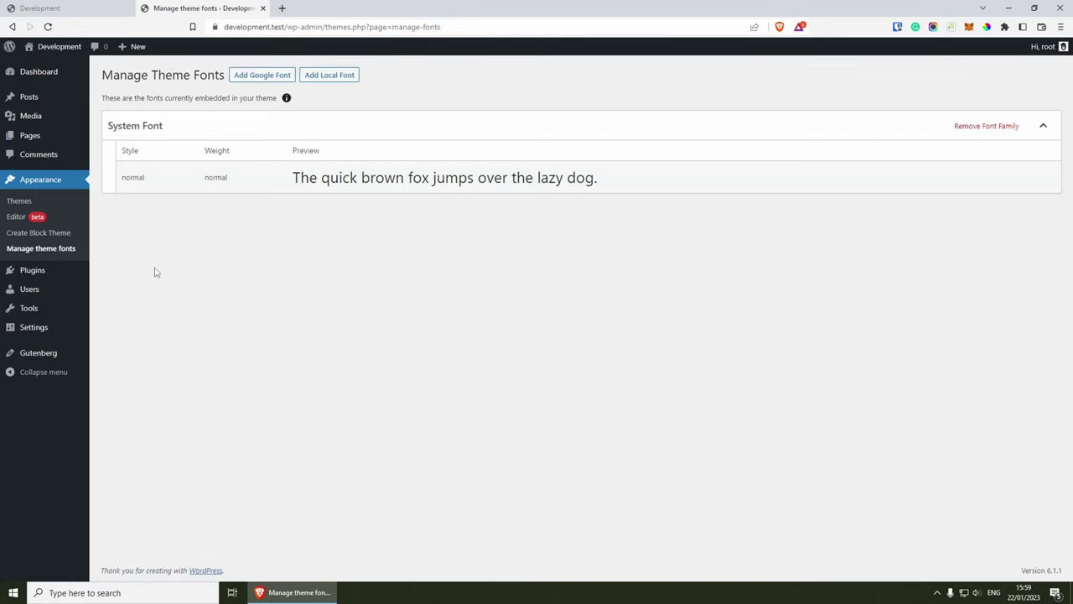
pyautogui.click(240, 76)
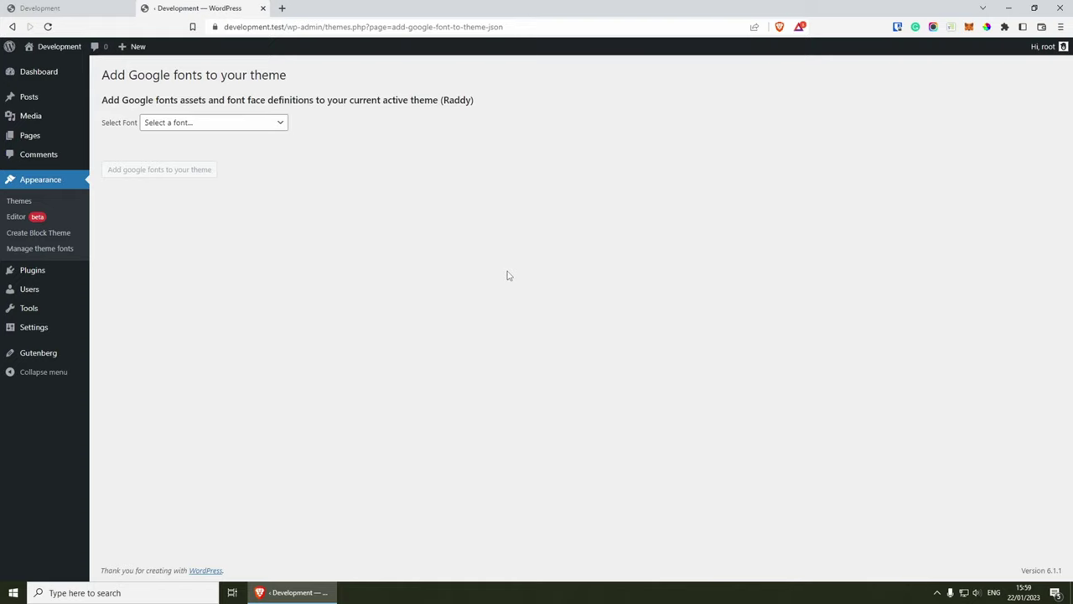
pyautogui.click(164, 126)
pyautogui.click(171, 147)
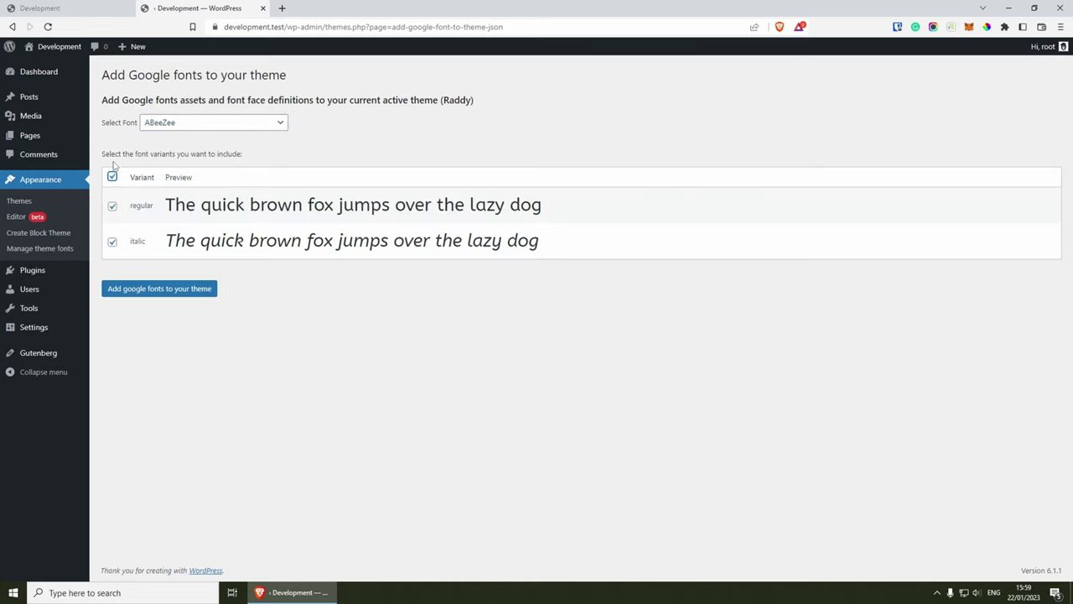
pyautogui.click(151, 289)
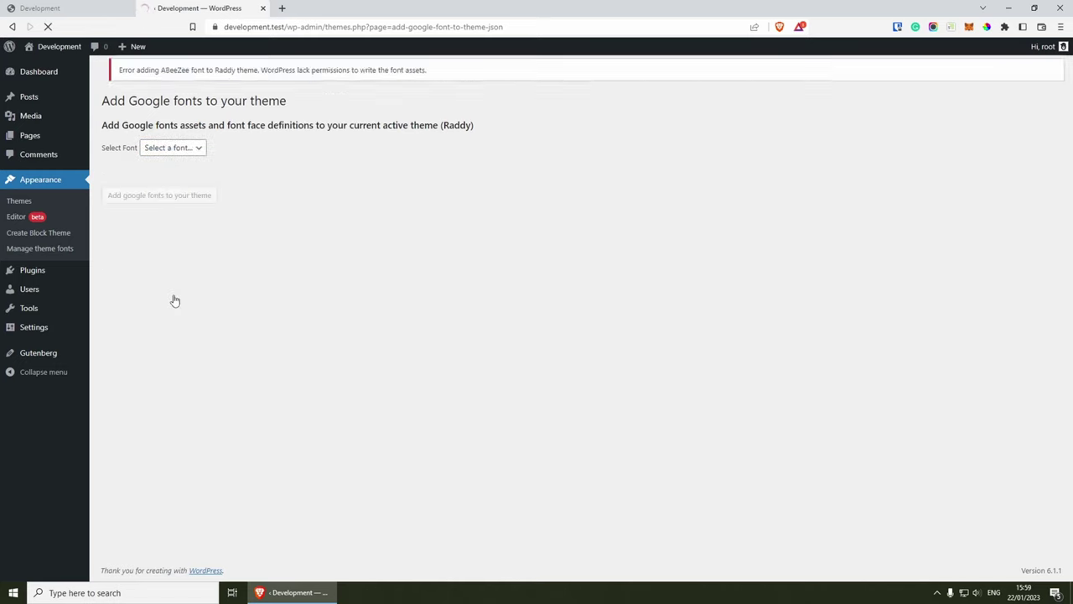
# Step: Read the notice about adding the ABeeZee font to find the cause of the problem
pyautogui.moveTo(113, 99); pyautogui.dragTo(242, 99)
pyautogui.click(271, 99)
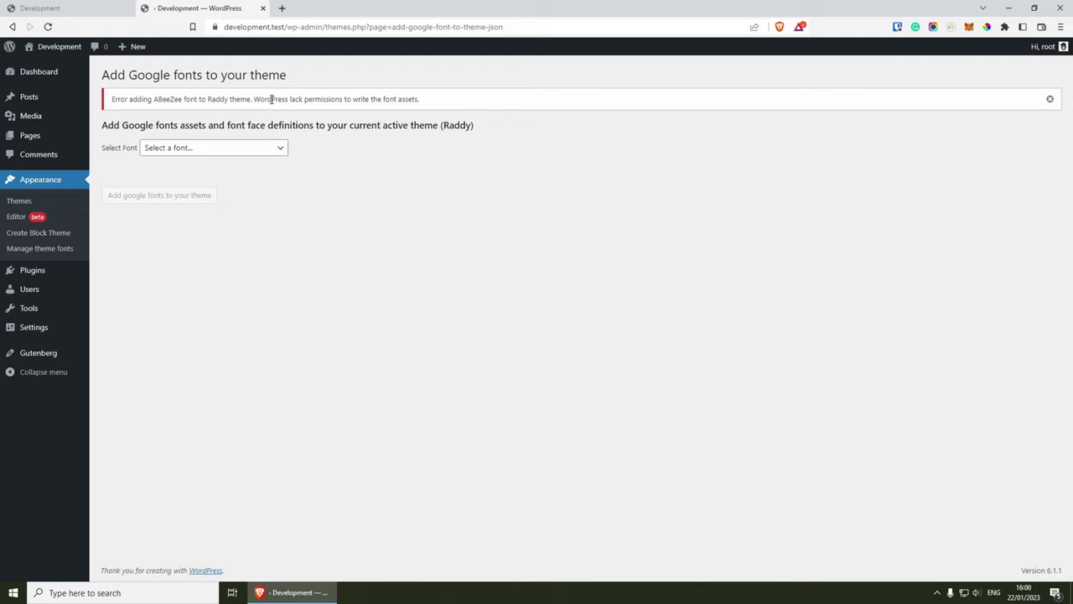
pyautogui.doubleClick(272, 99)
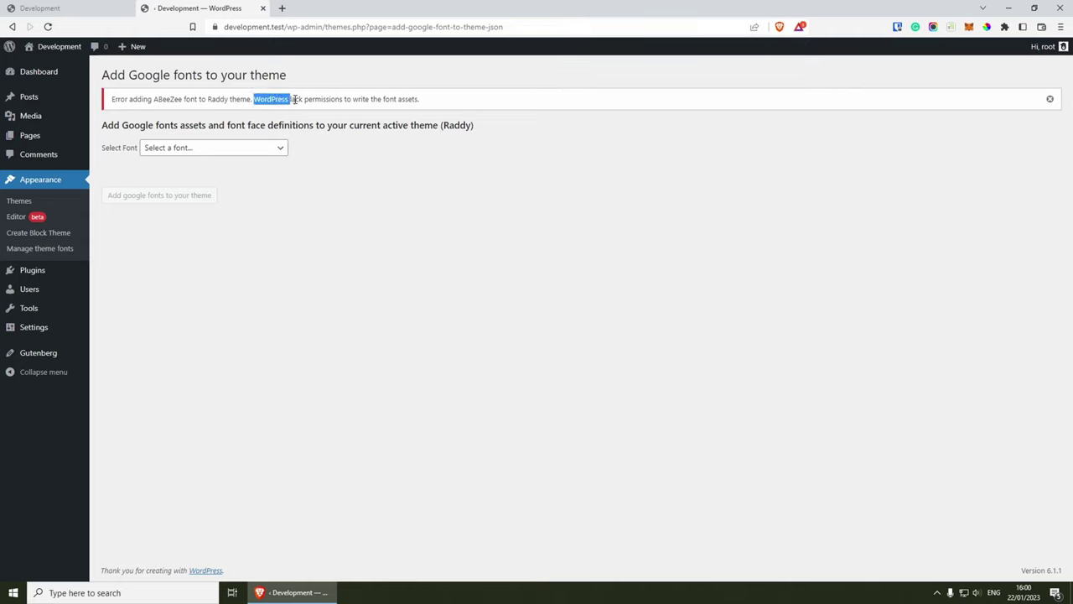
pyautogui.doubleClick(296, 99)
pyautogui.doubleClick(332, 99)
pyautogui.moveTo(353, 99); pyautogui.dragTo(448, 108)
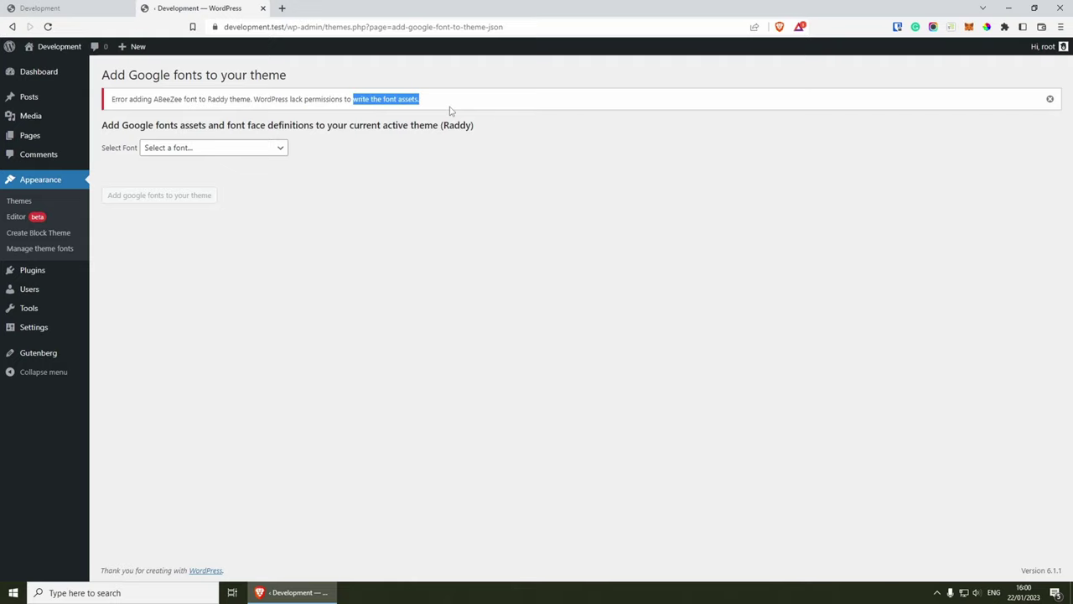
pyautogui.moveTo(254, 99); pyautogui.dragTo(475, 106)
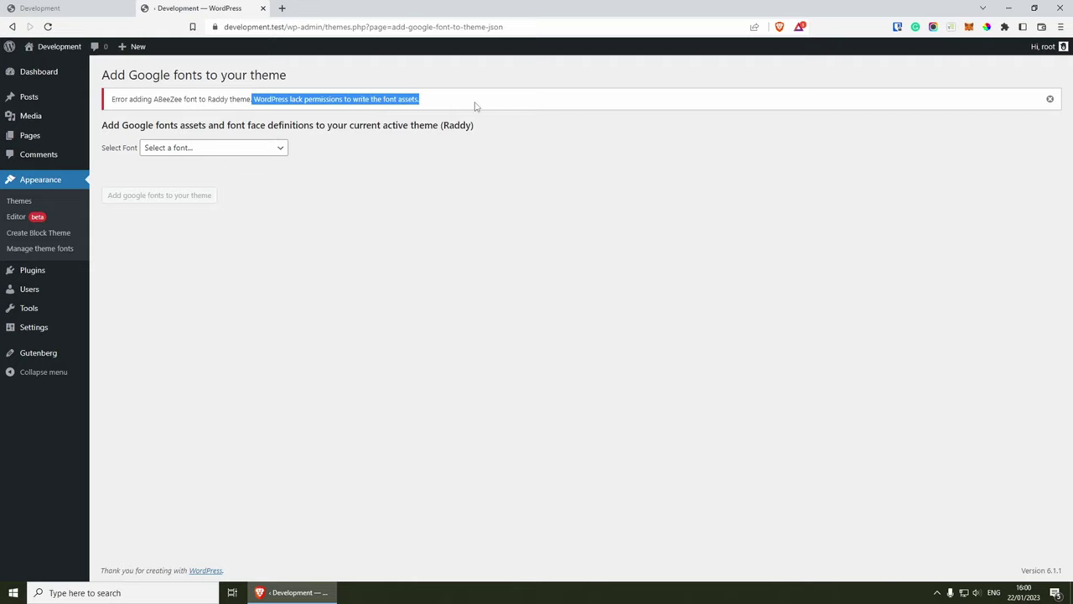
pyautogui.click(476, 107)
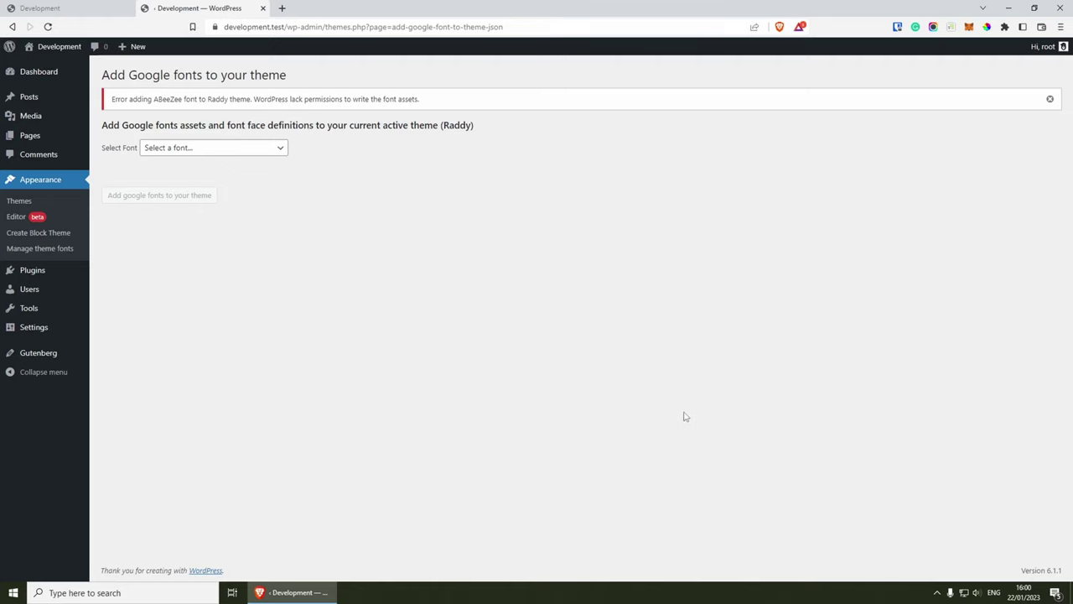
# Step: Switch to the running Laragon, stop its Apache and MySQL services and close it
pyautogui.click(936, 592)
pyautogui.click(915, 548)
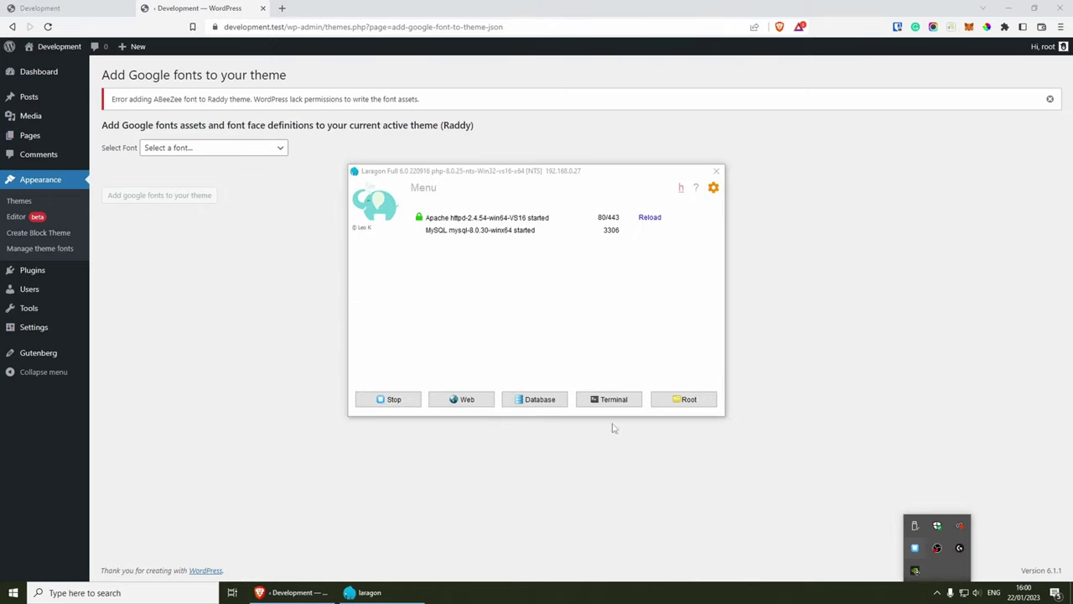
pyautogui.click(394, 399)
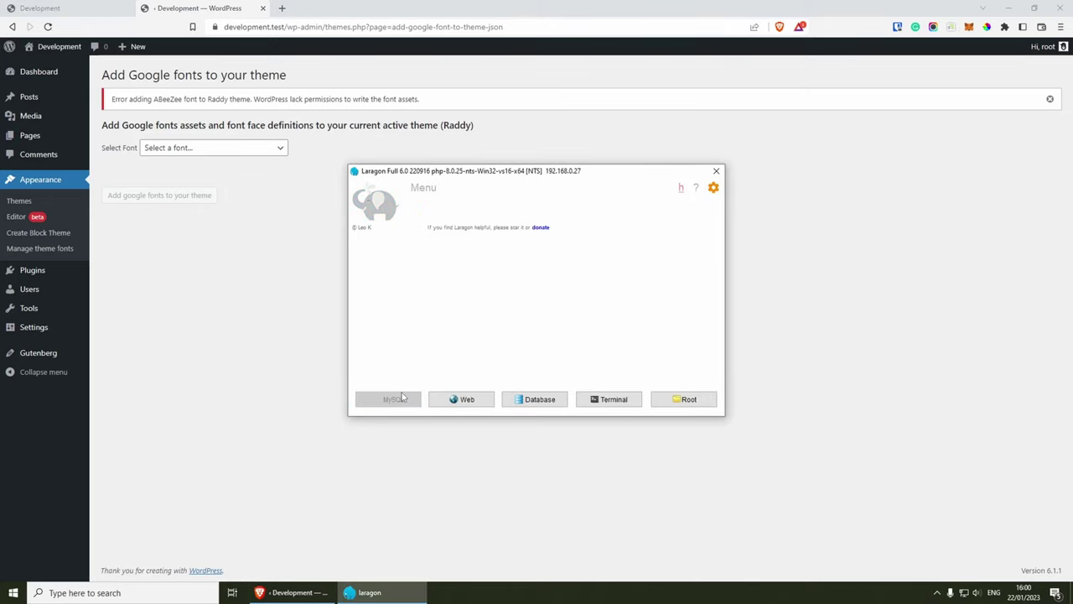
pyautogui.click(716, 171)
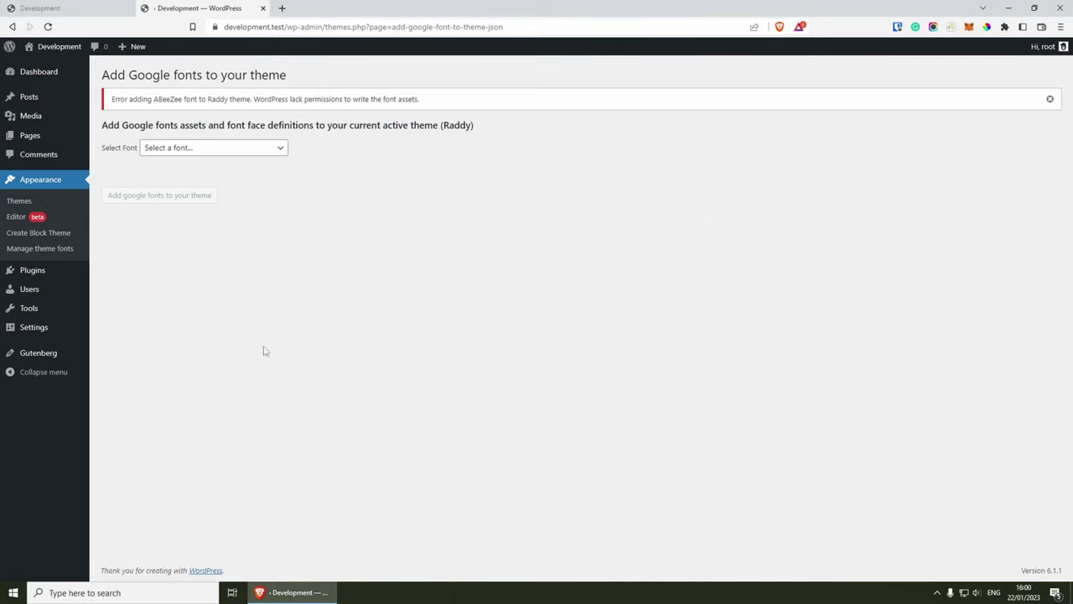
pyautogui.hotkey('ctrl', 'a')
pyautogui.click(343, 451)
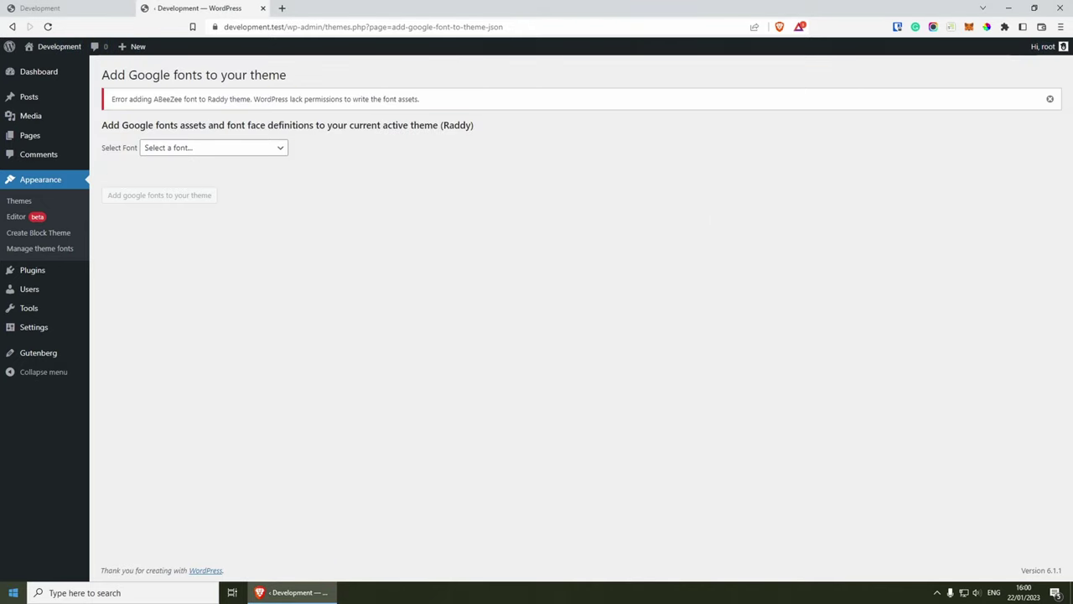
# Step: Relaunch Laragon as administrator, allow it to make changes, and start its Apache and MySQL services
pyautogui.click(13, 592)
pyautogui.write('laragon')
pyautogui.rightClick(137, 293)
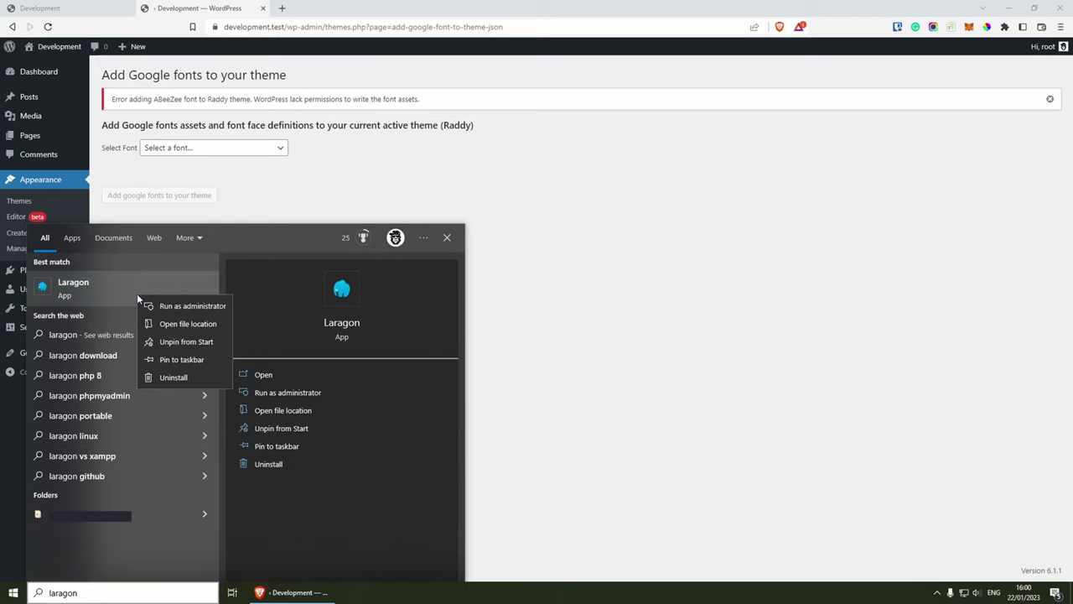
pyautogui.click(178, 307)
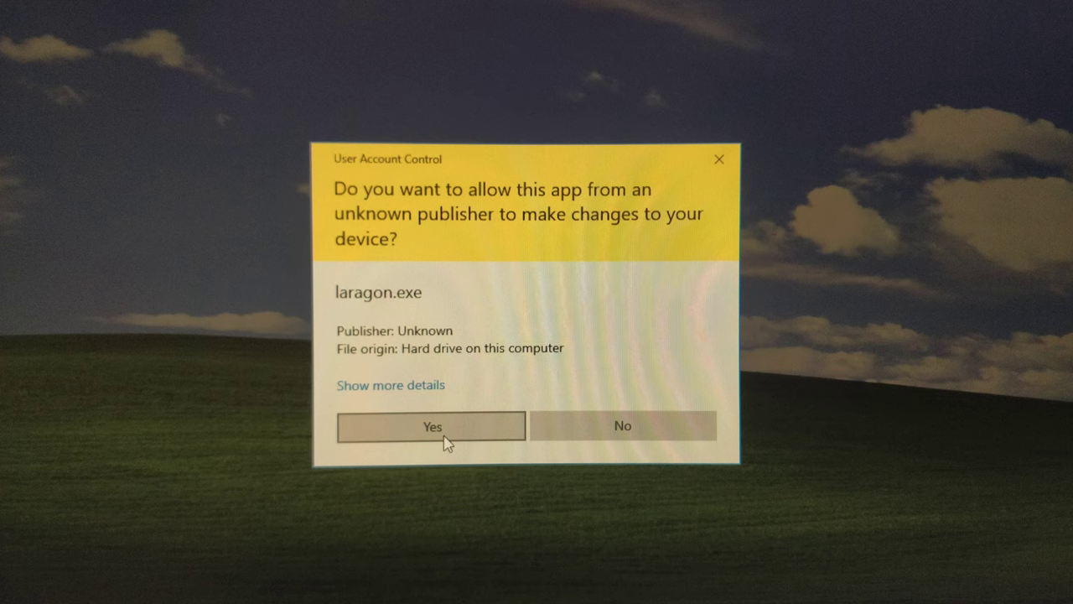
pyautogui.click(433, 425)
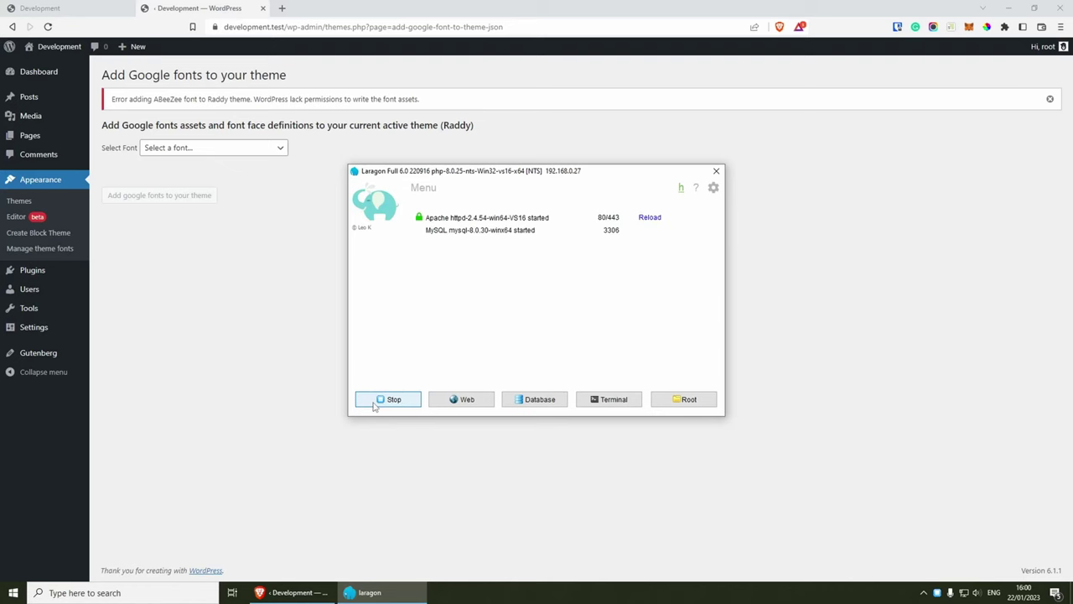
pyautogui.click(371, 402)
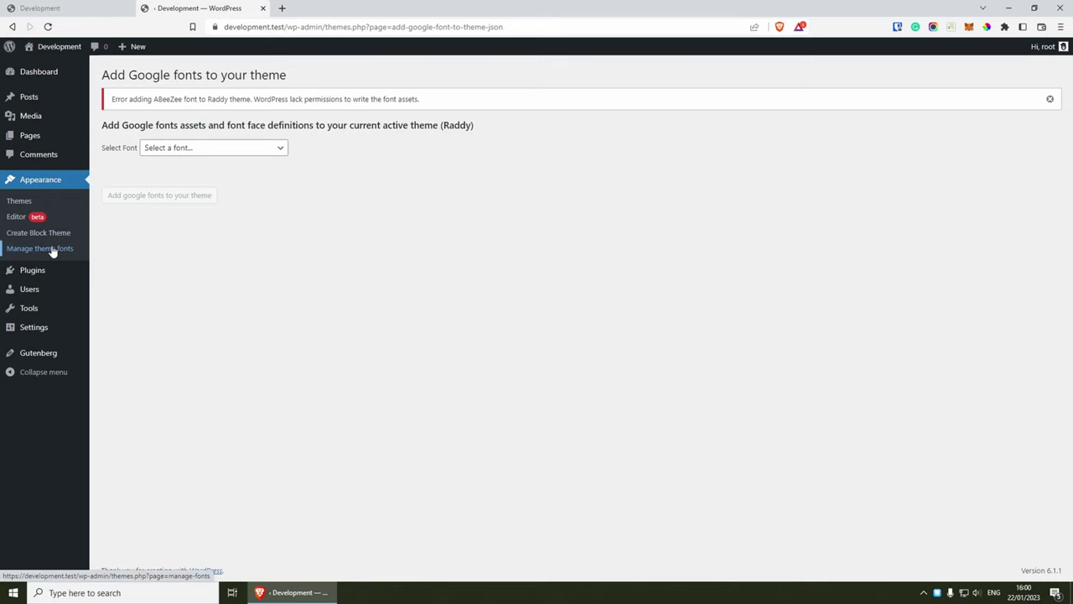
# Step: Return to the theme's Google font form in WordPress and select IBM Plex Sans as the font
pyautogui.click(52, 251)
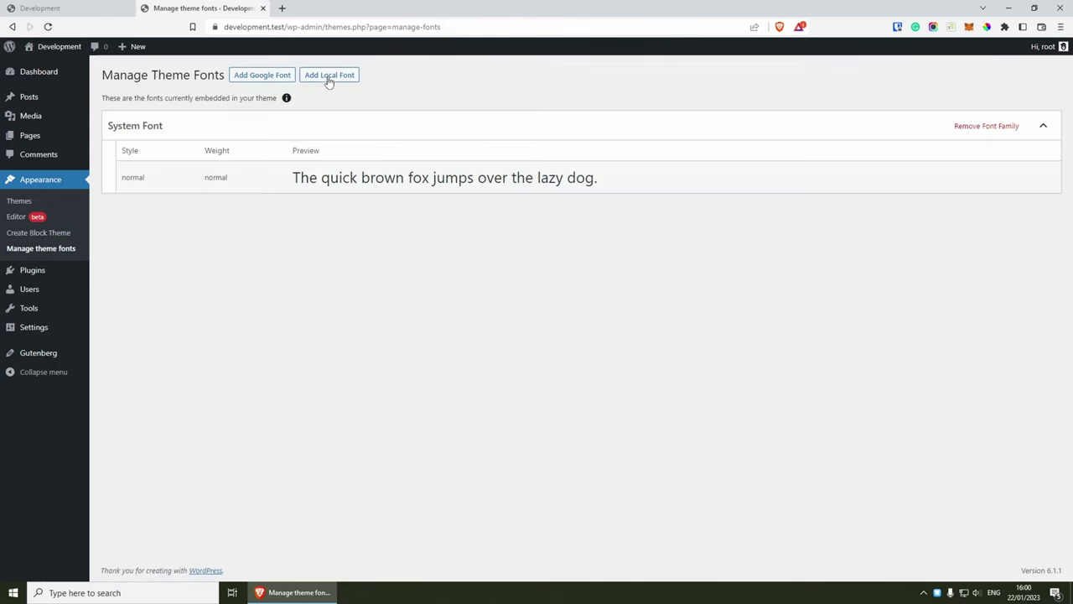
pyautogui.click(267, 80)
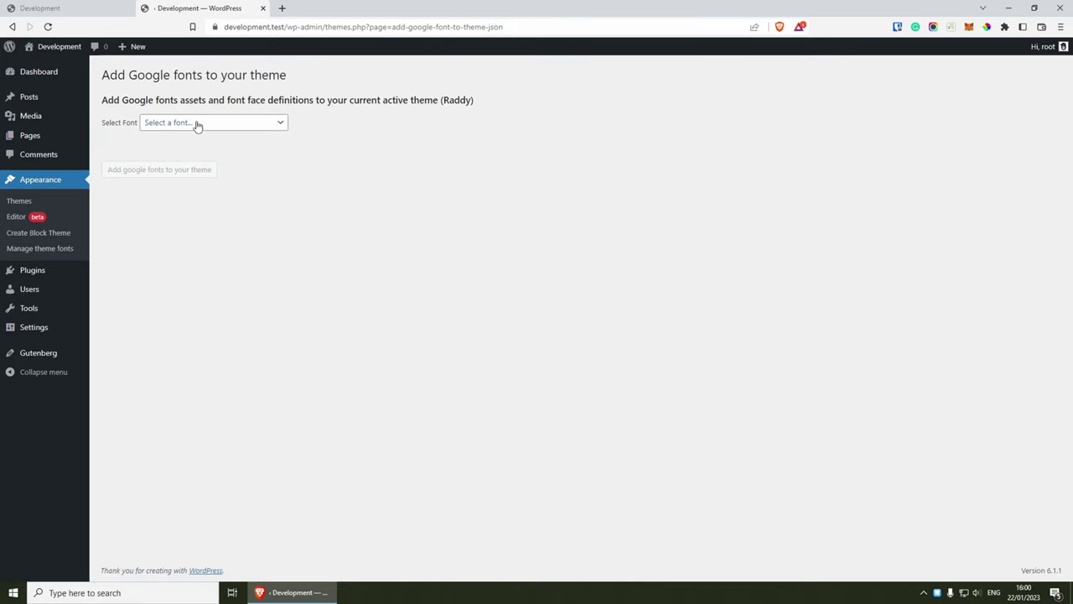
pyautogui.click(198, 125)
pyautogui.write('imprima')
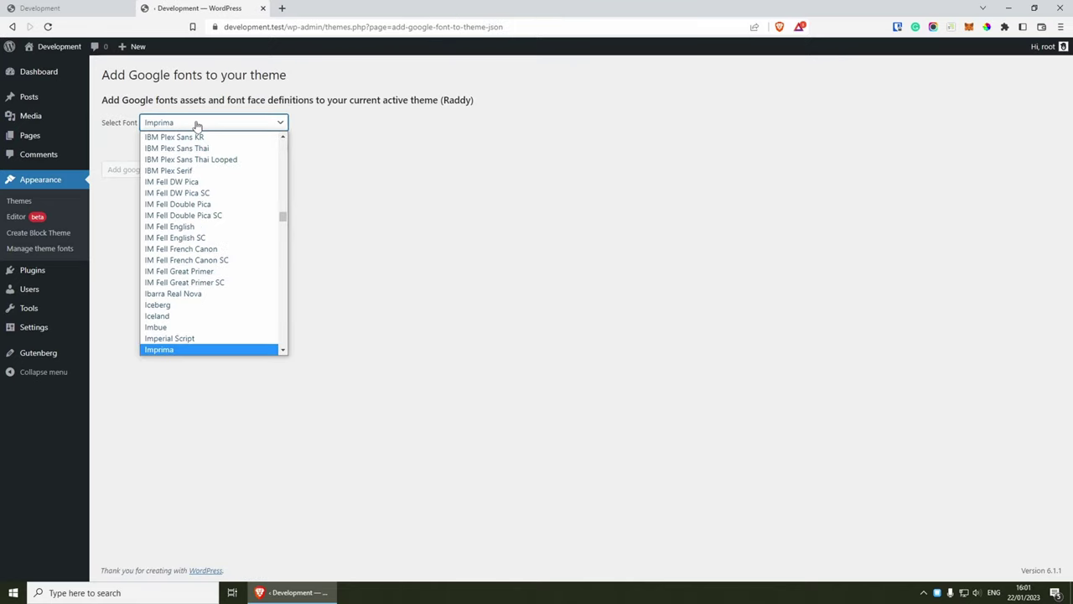
pyautogui.scroll(4, 168, 186)
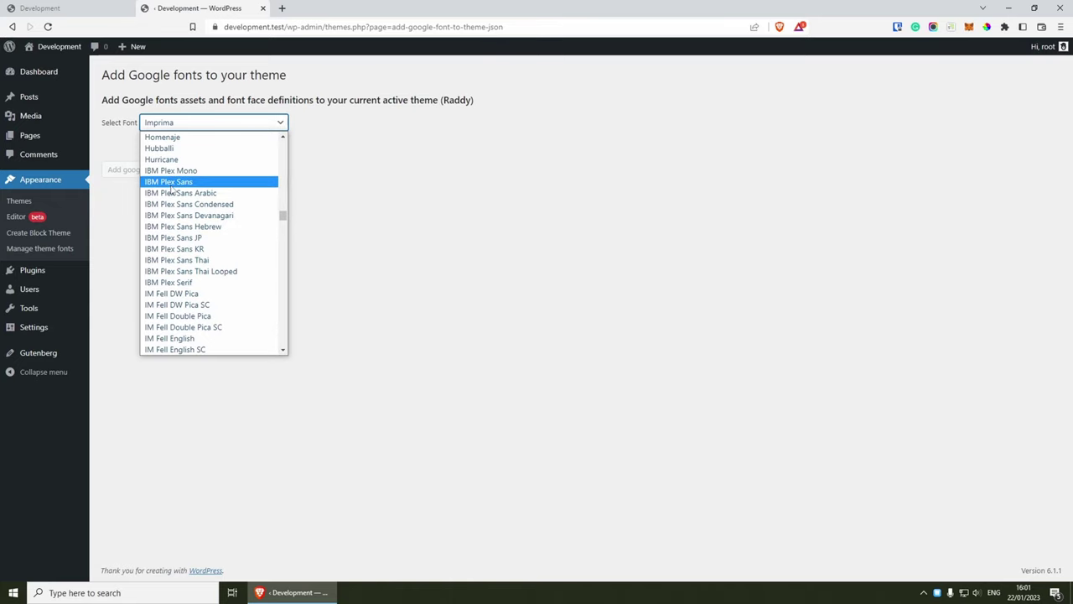
pyautogui.click(189, 183)
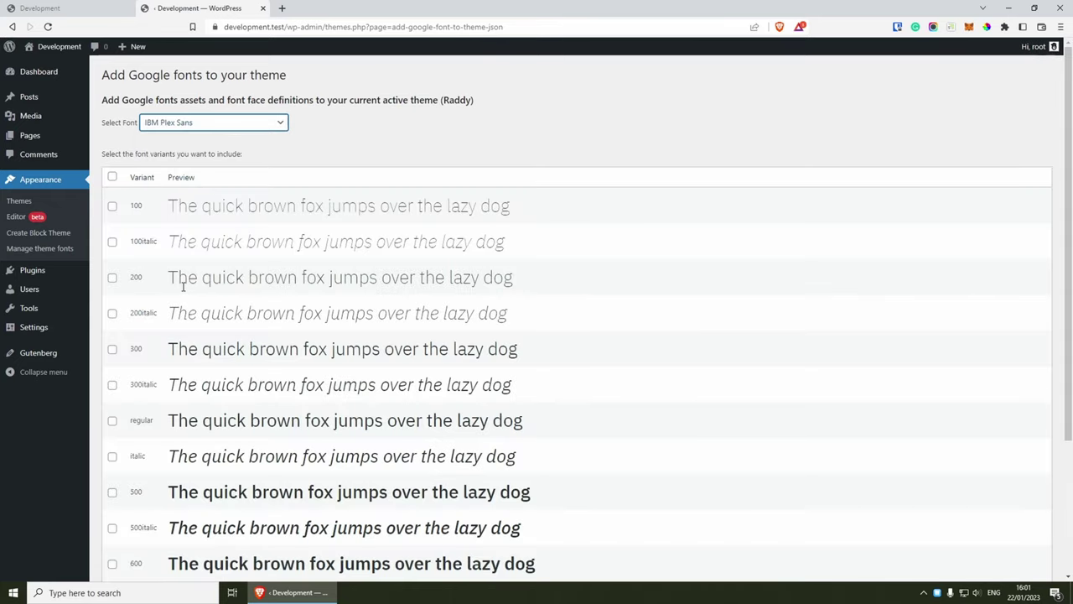
# Step: Include the regular, 600 and 700 variants of IBM Plex Sans and add them to the theme
pyautogui.scroll(-2, 183, 286)
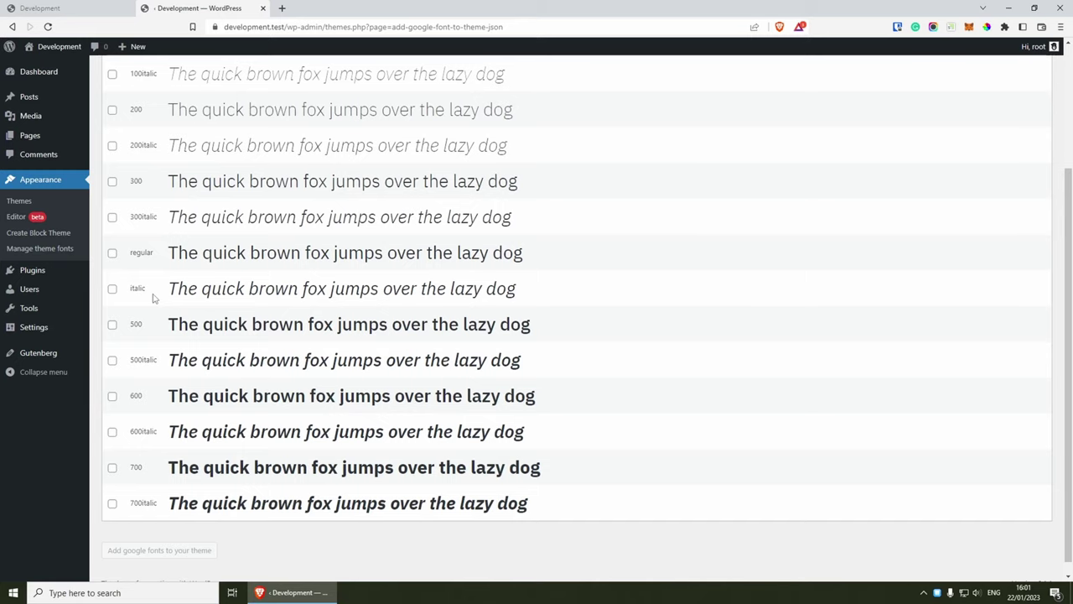
pyautogui.click(111, 254)
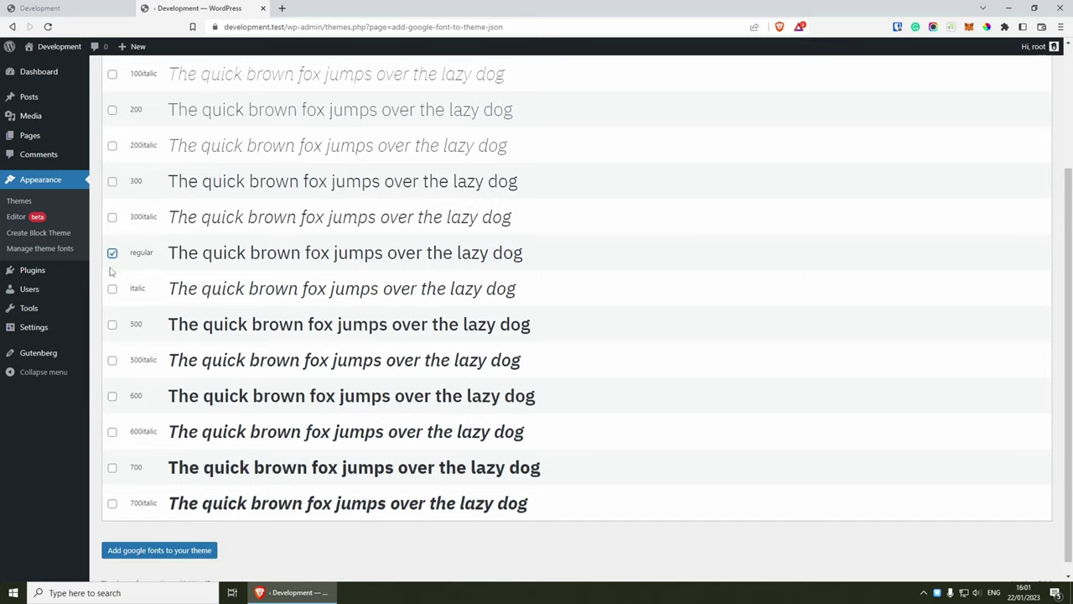
pyautogui.click(112, 396)
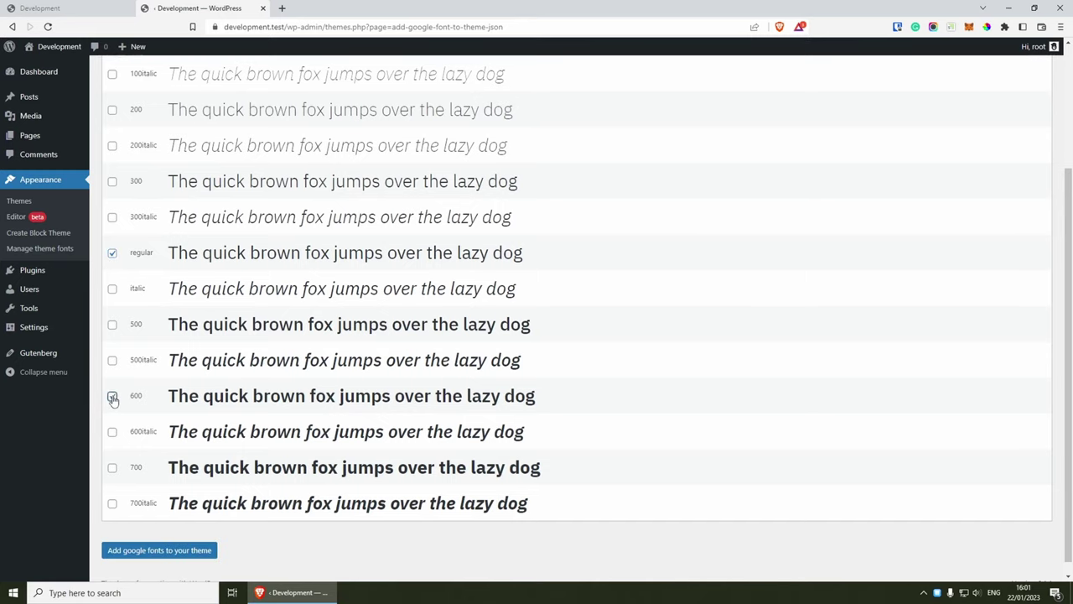
pyautogui.click(111, 467)
pyautogui.scroll(-1, 114, 520)
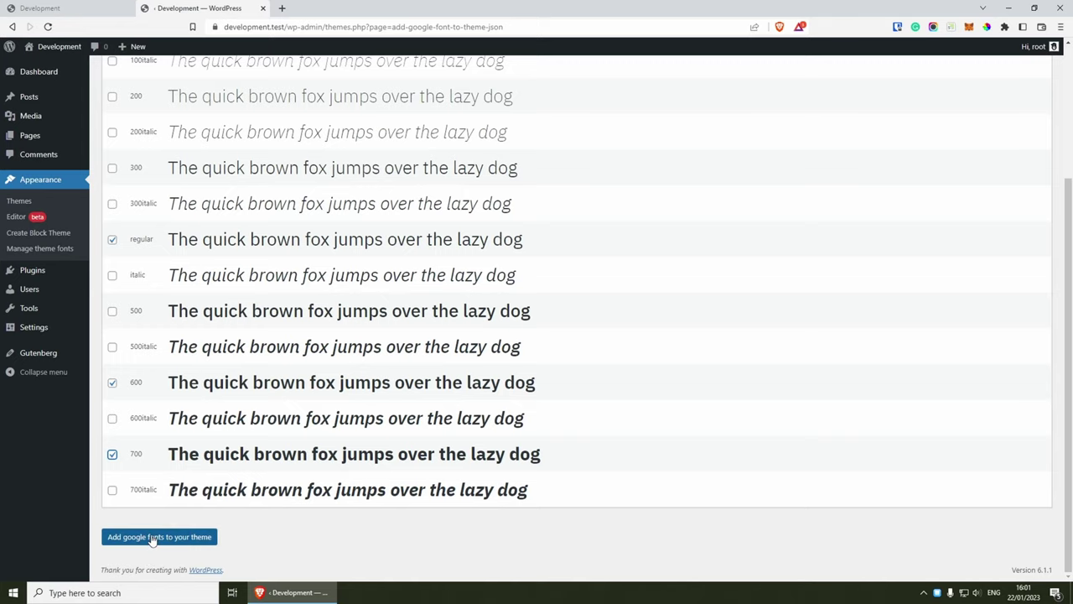
pyautogui.click(153, 540)
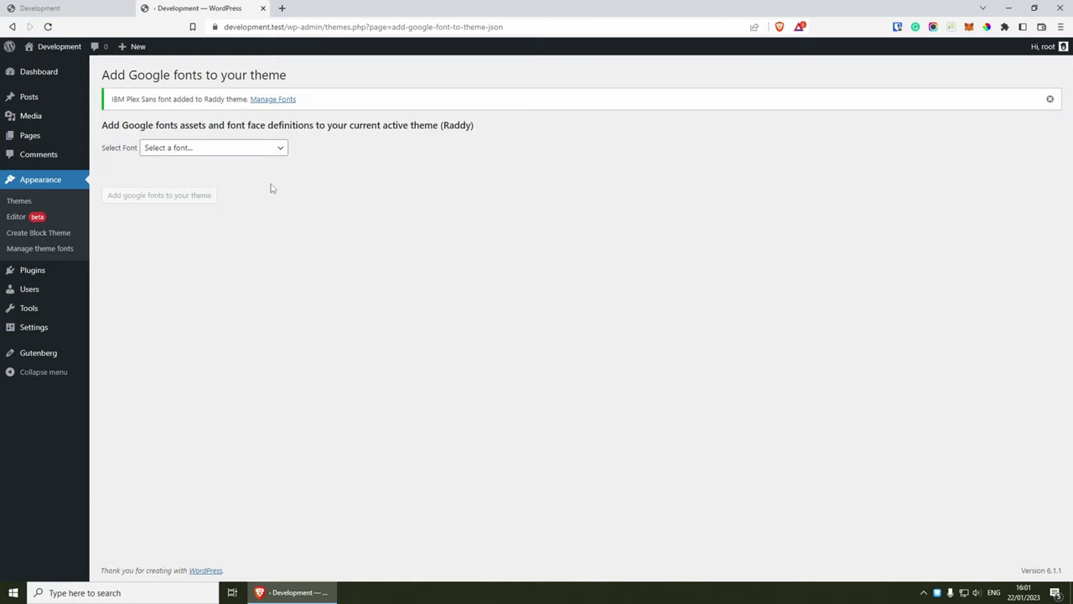
# Step: Add the Google font Quicksand to the theme with only its 700 variant
pyautogui.click(264, 151)
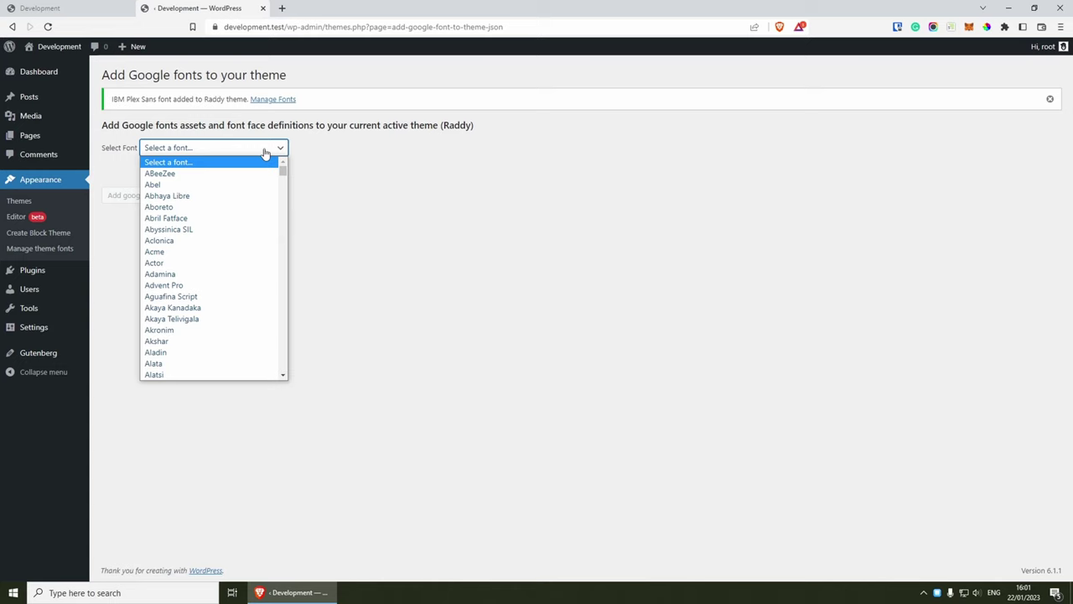
pyautogui.write('quicksand')
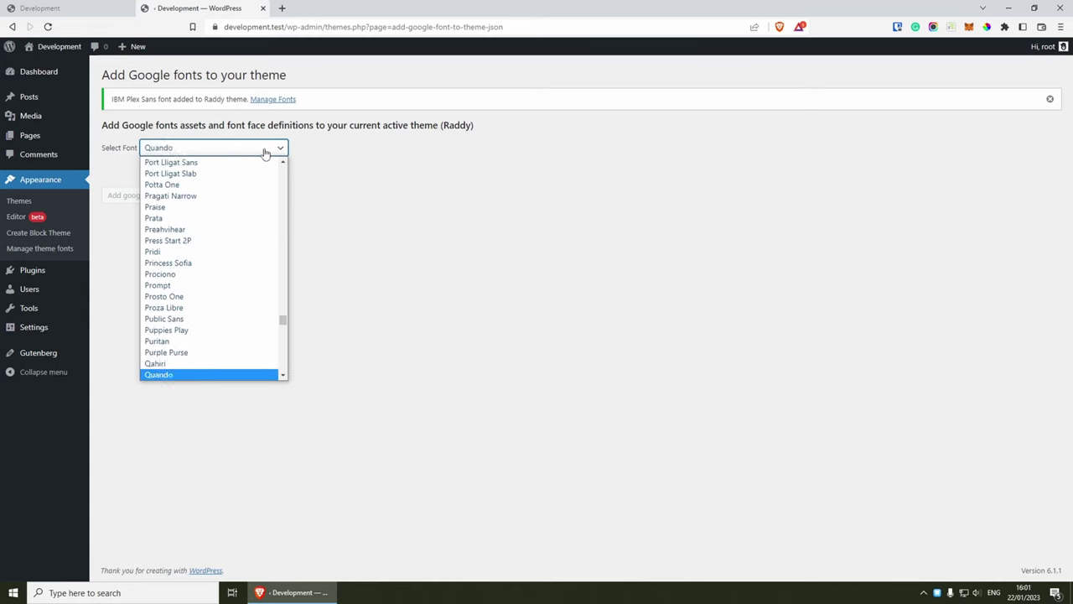
pyautogui.press('Return')
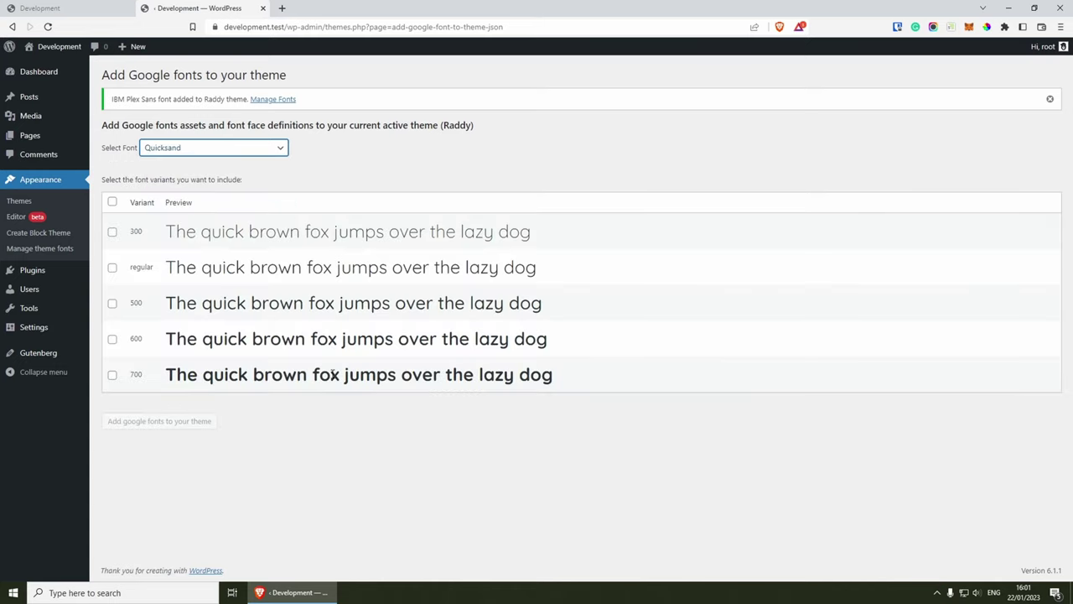
pyautogui.click(146, 374)
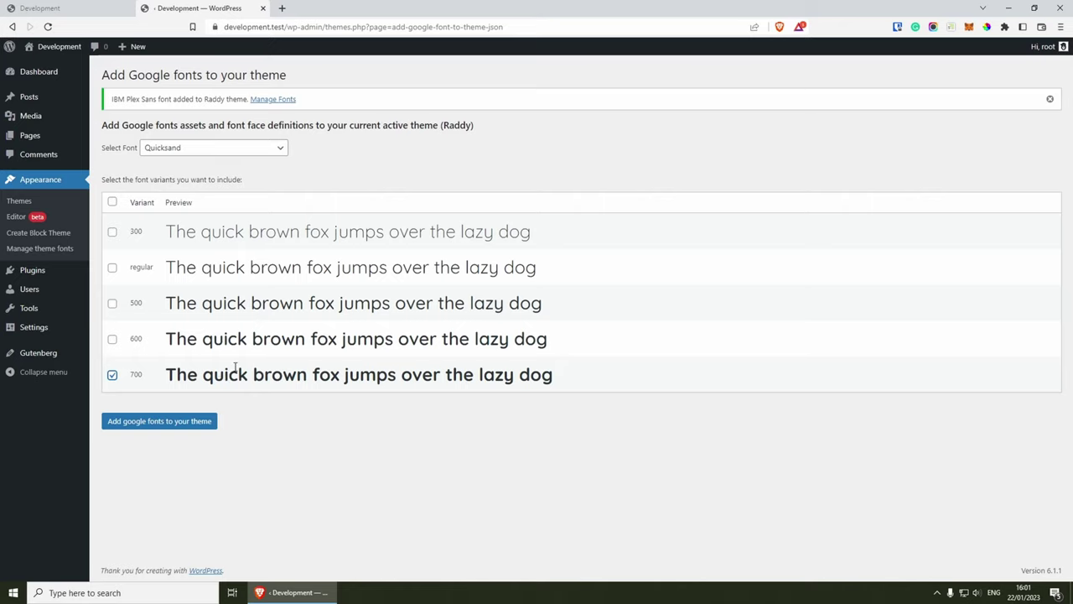
pyautogui.click(147, 424)
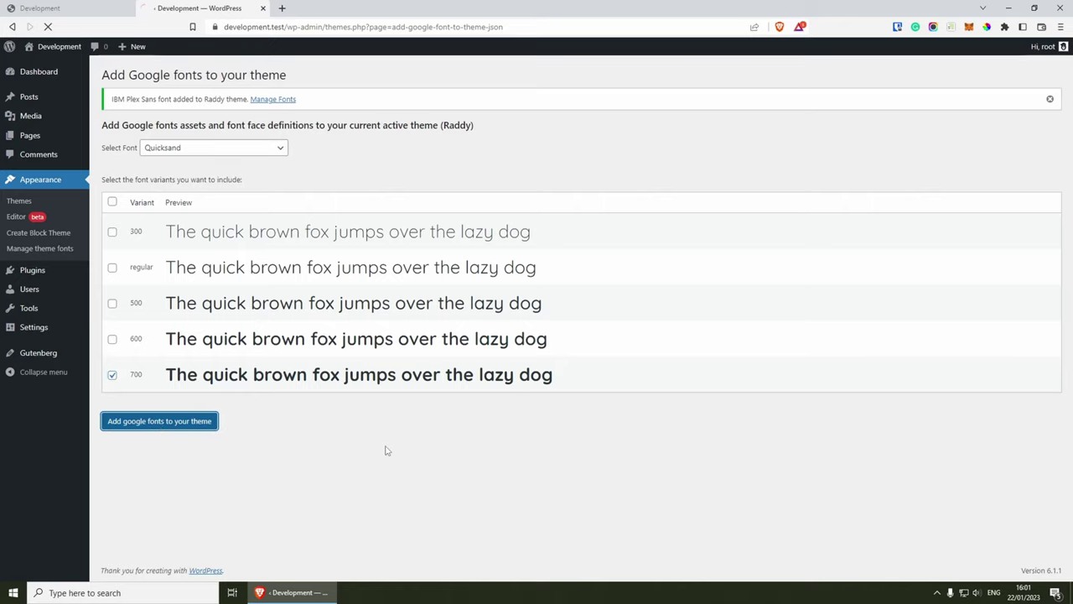
# Step: Review the font families, styles and weights now embedded in the theme
pyautogui.click(43, 249)
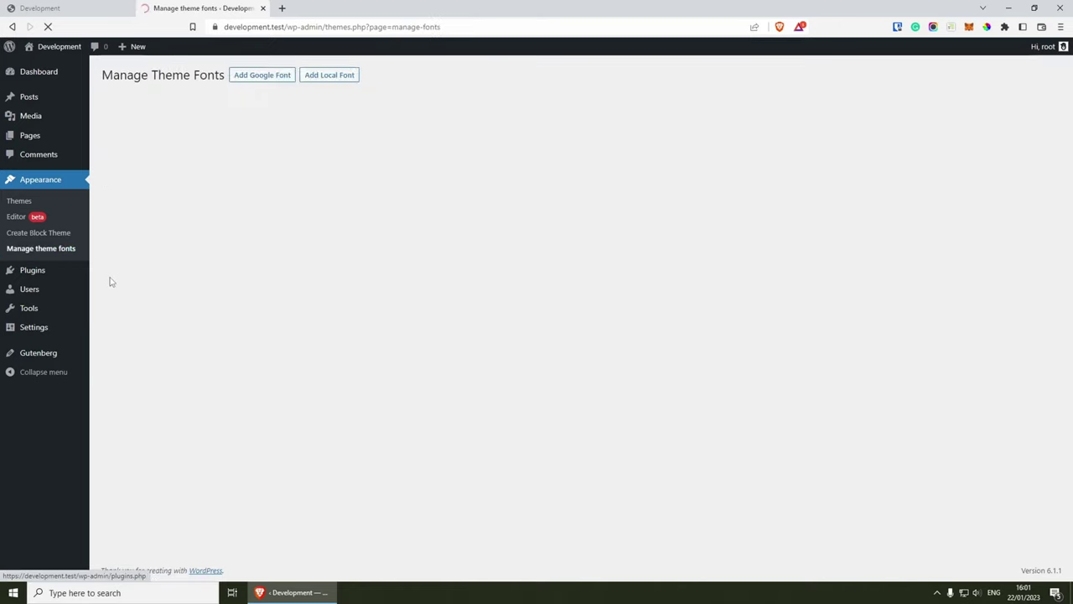
pyautogui.moveTo(108, 126); pyautogui.dragTo(163, 126)
pyautogui.moveTo(109, 226); pyautogui.dragTo(216, 237)
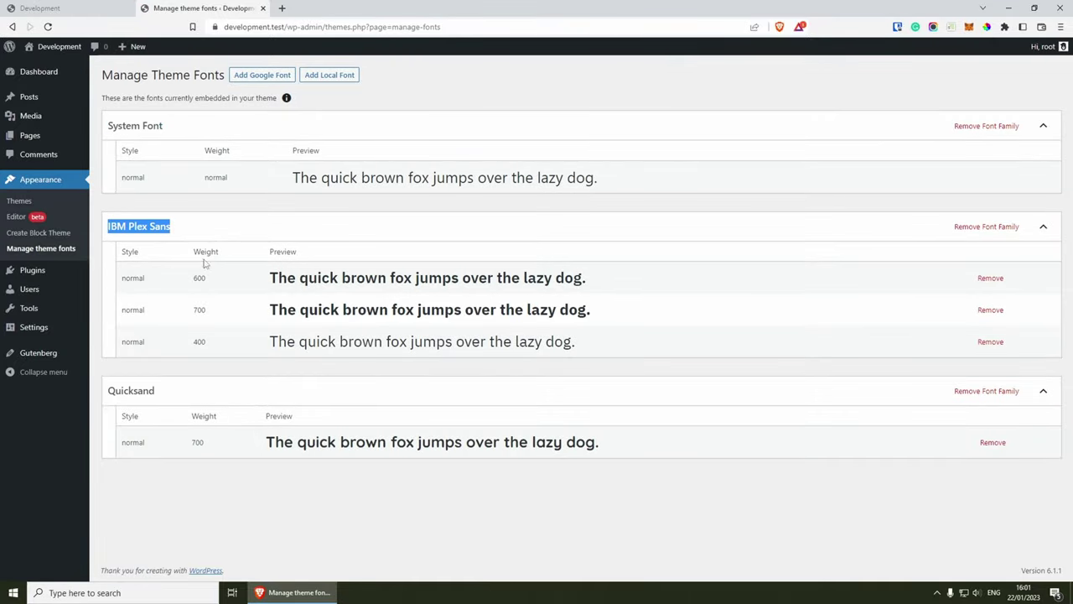
pyautogui.doubleClick(152, 390)
pyautogui.click(158, 375)
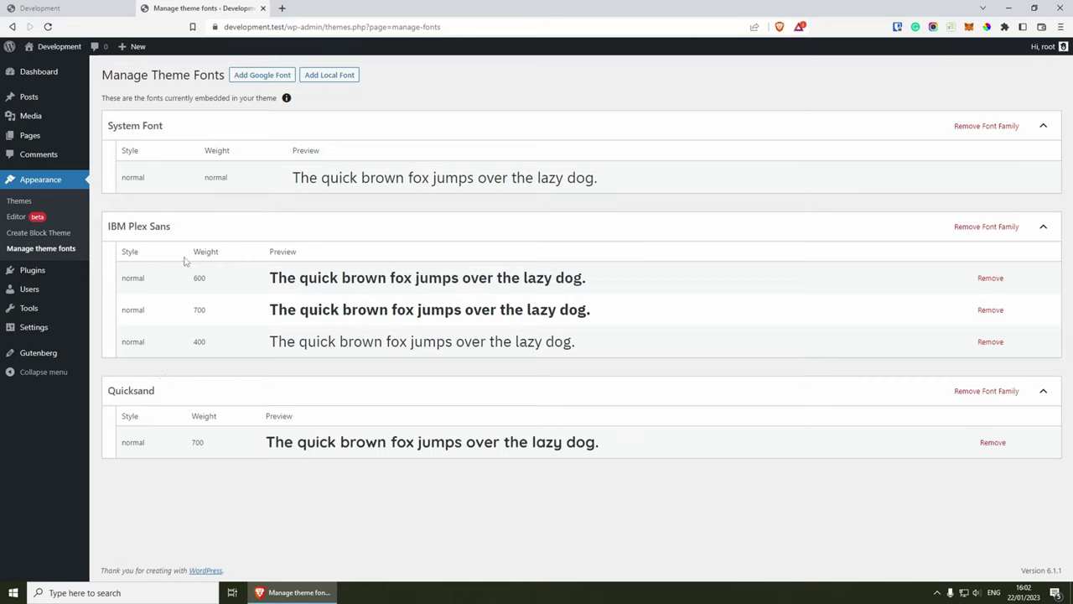
# Step: Open the site editor, check the available template parts, and open the Index template for editing with its settings shown
pyautogui.click(36, 221)
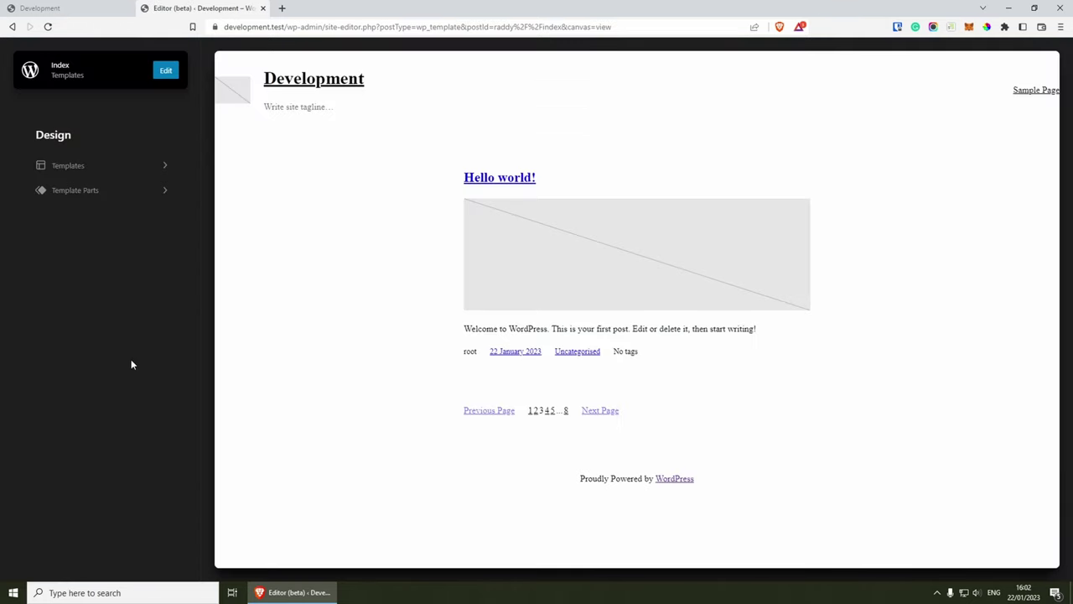
pyautogui.click(165, 195)
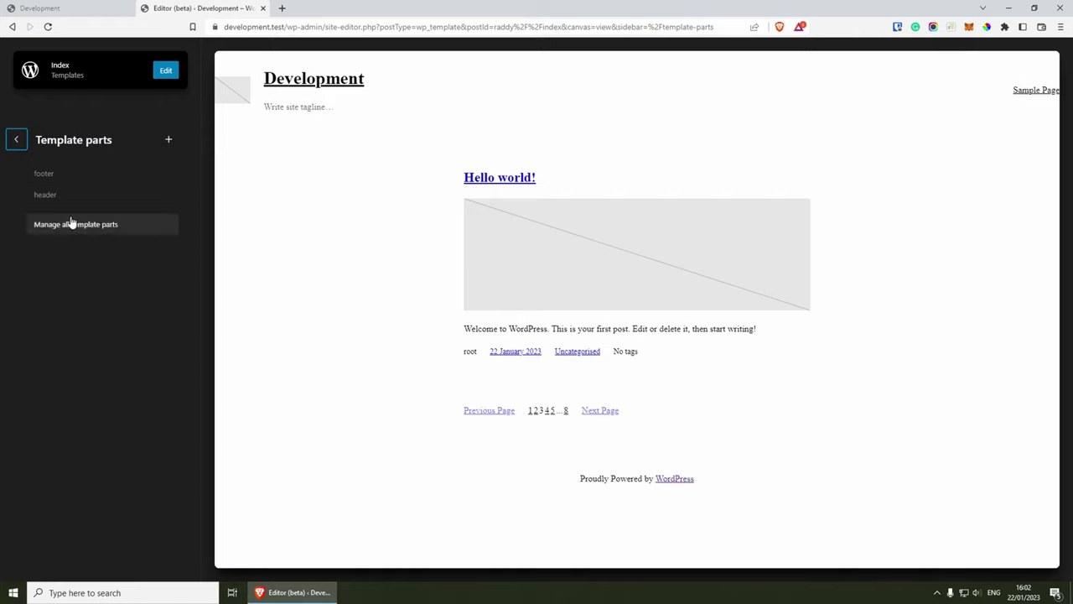
pyautogui.click(17, 139)
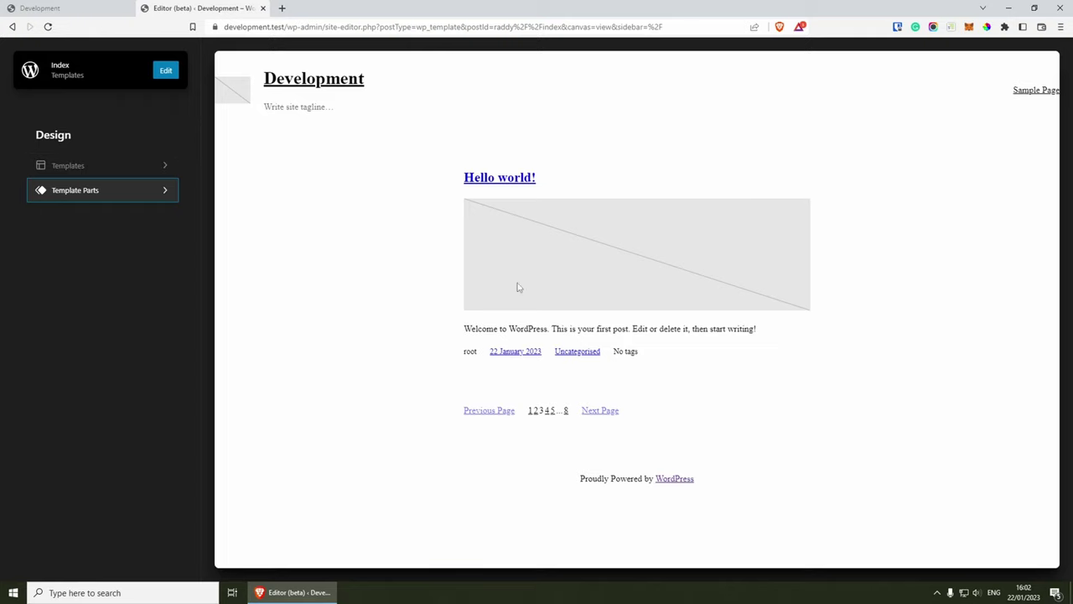
pyautogui.click(166, 72)
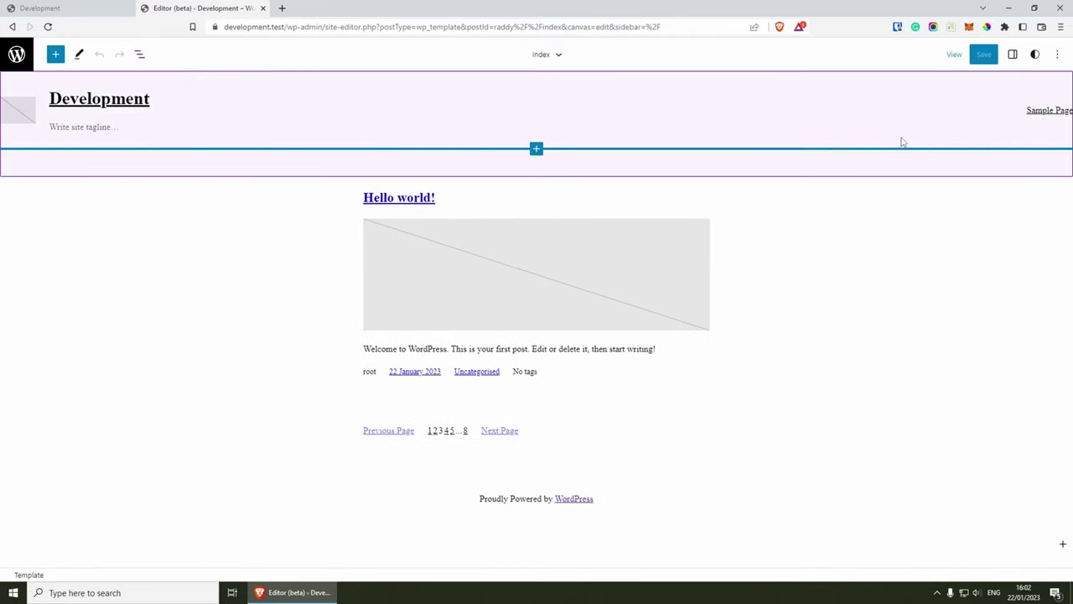
pyautogui.click(1013, 55)
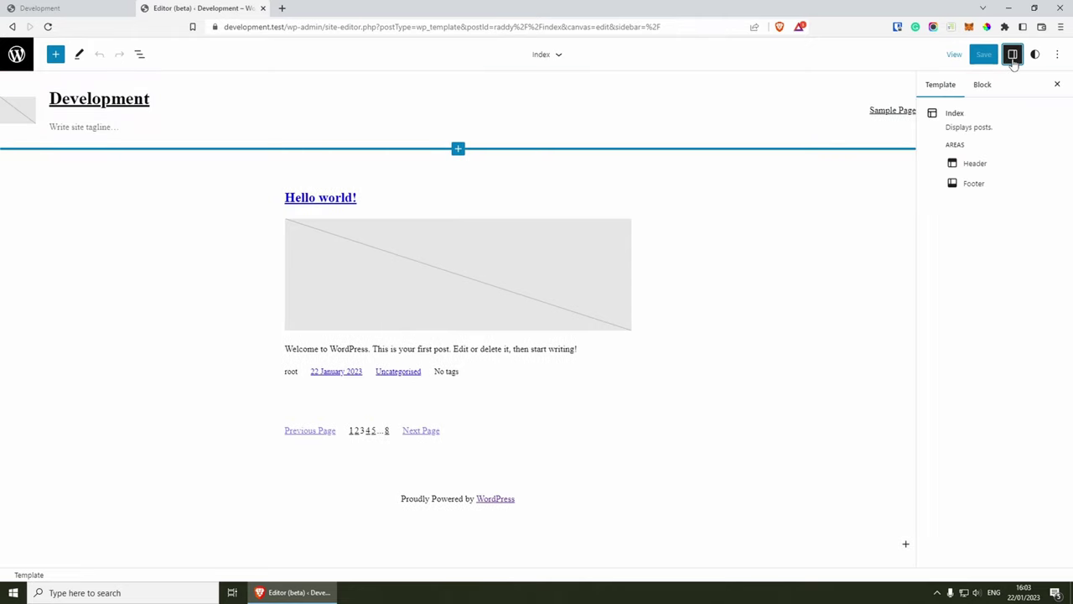
pyautogui.click(967, 86)
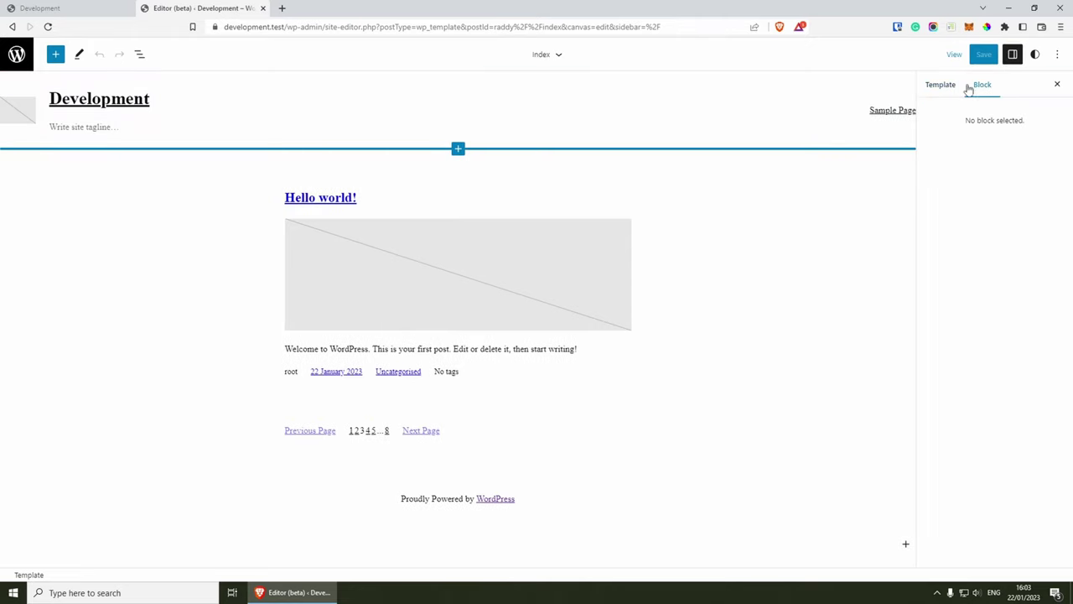
pyautogui.click(961, 87)
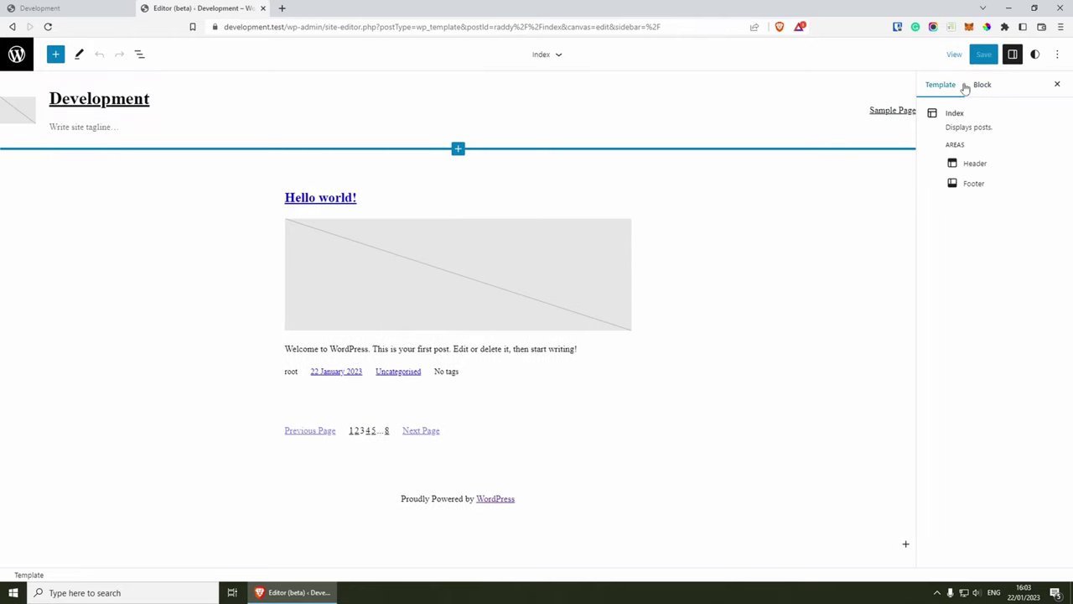
# Step: Set the content width of the main content area to 1400 in the site-wide layout styles
pyautogui.click(1036, 55)
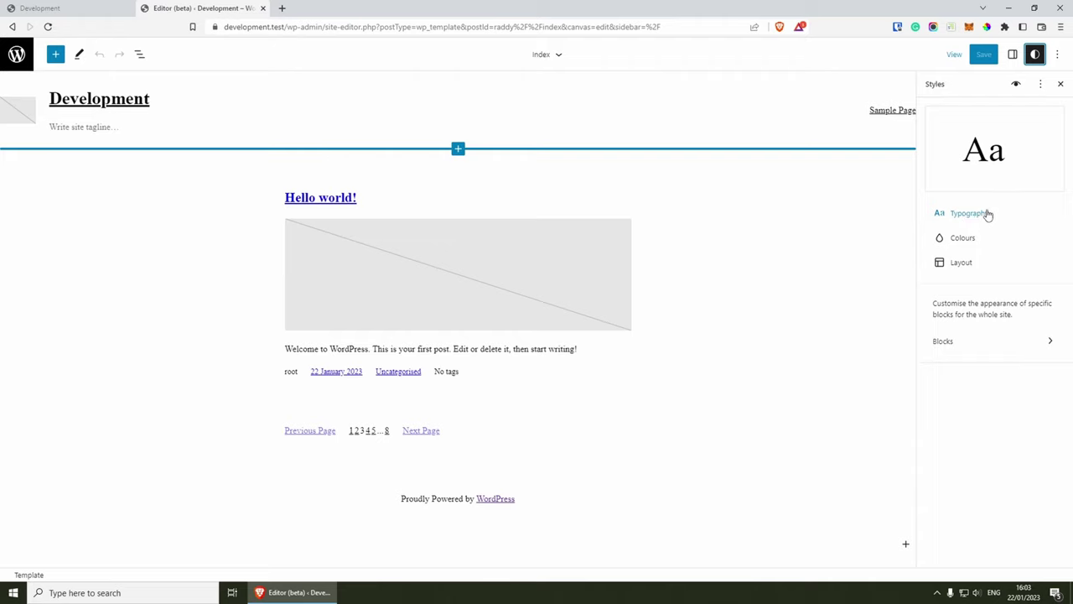
pyautogui.click(962, 264)
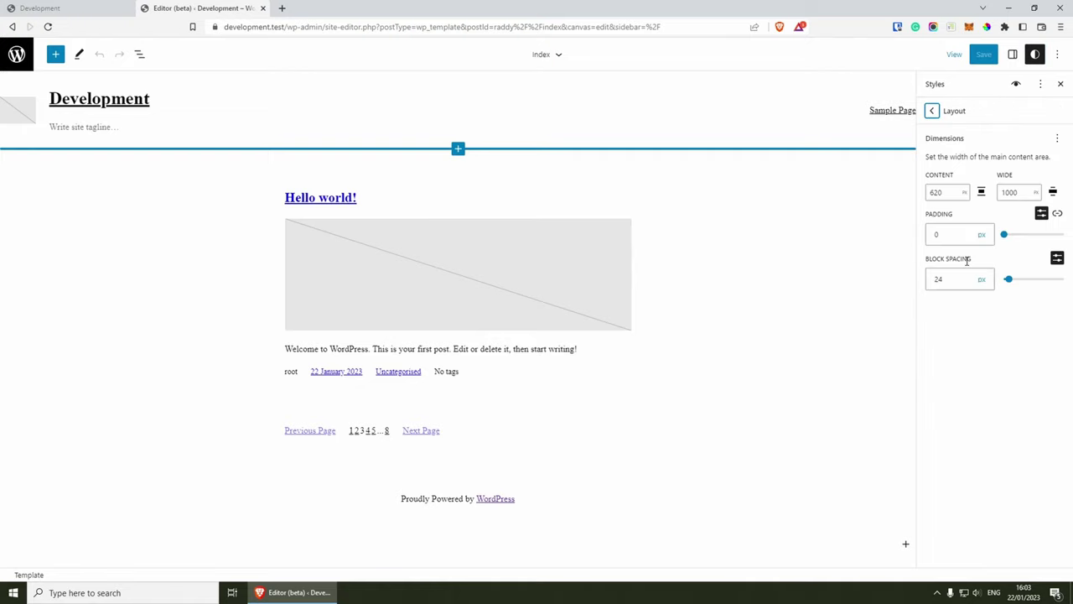
pyautogui.doubleClick(950, 192)
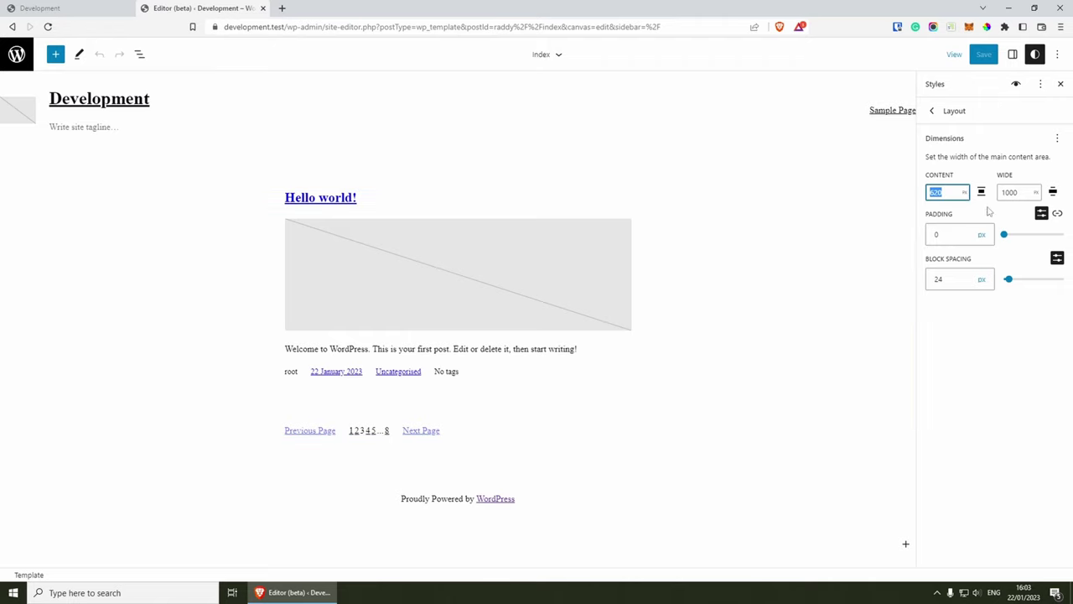
pyautogui.write('1400')
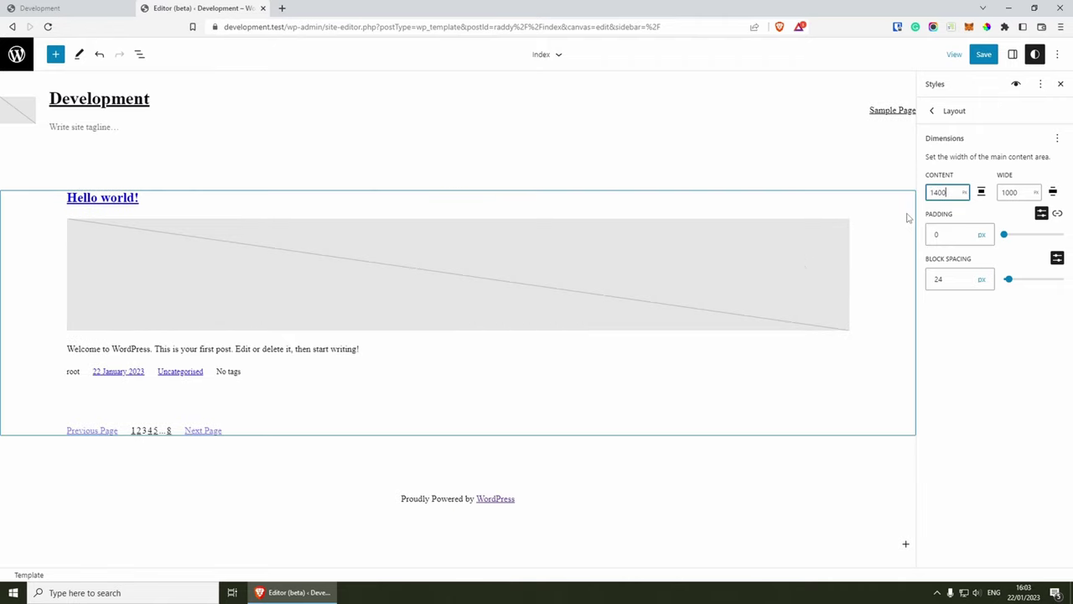
pyautogui.click(1007, 192)
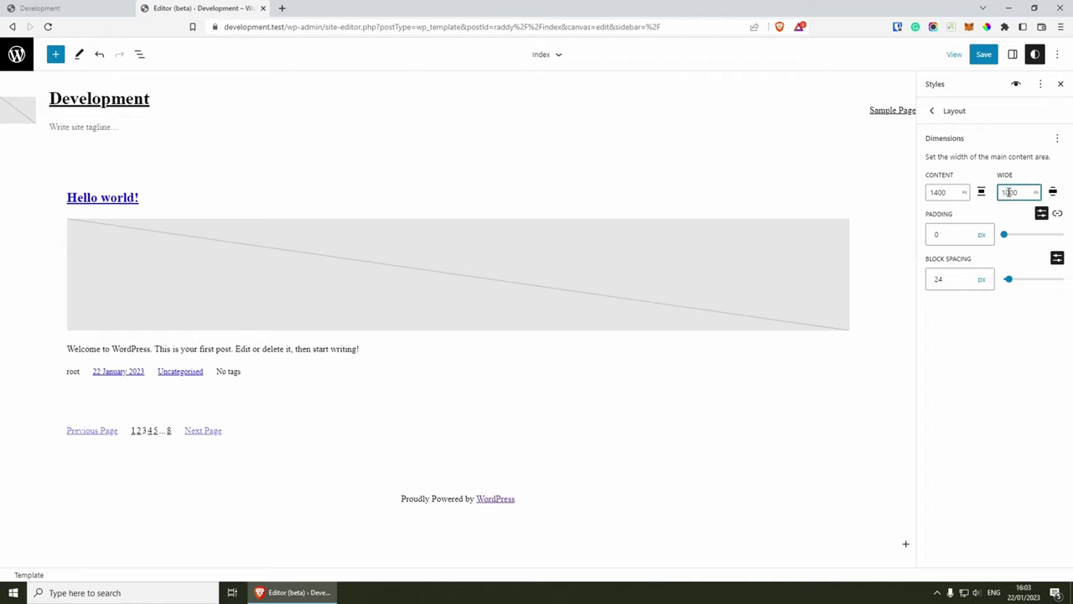
pyautogui.click(977, 235)
pyautogui.moveTo(1015, 282)
pyautogui.mouseDown()
pyautogui.moveTo(1033, 278)
pyautogui.moveTo(1009, 280)
pyautogui.mouseUp()
pyautogui.click(933, 111)
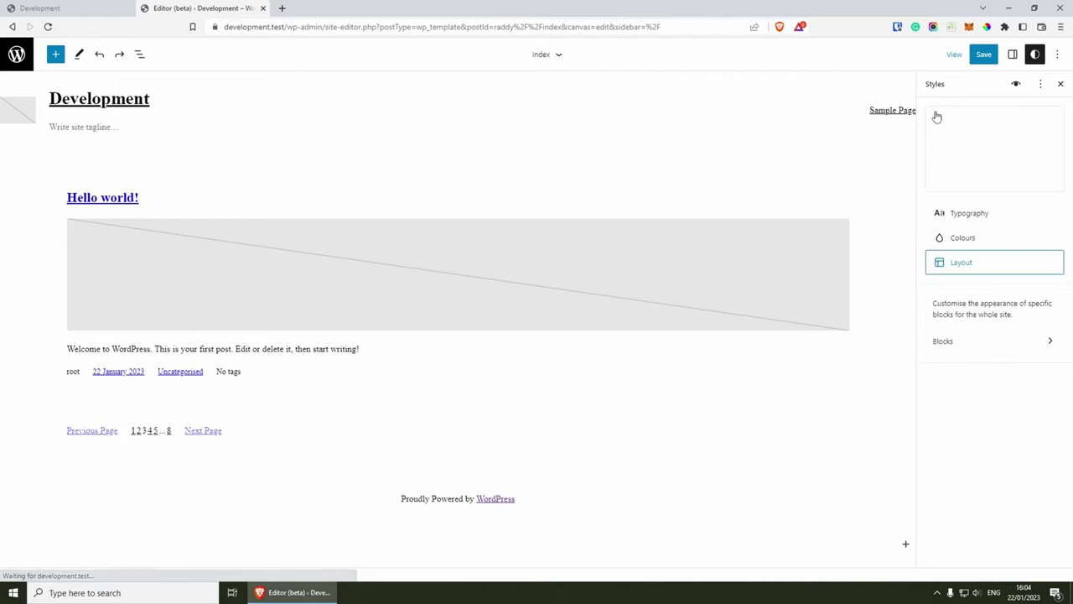
# Step: Add a bright yellow custom solid colour to the site's colour palette and name it Yellow
pyautogui.click(963, 240)
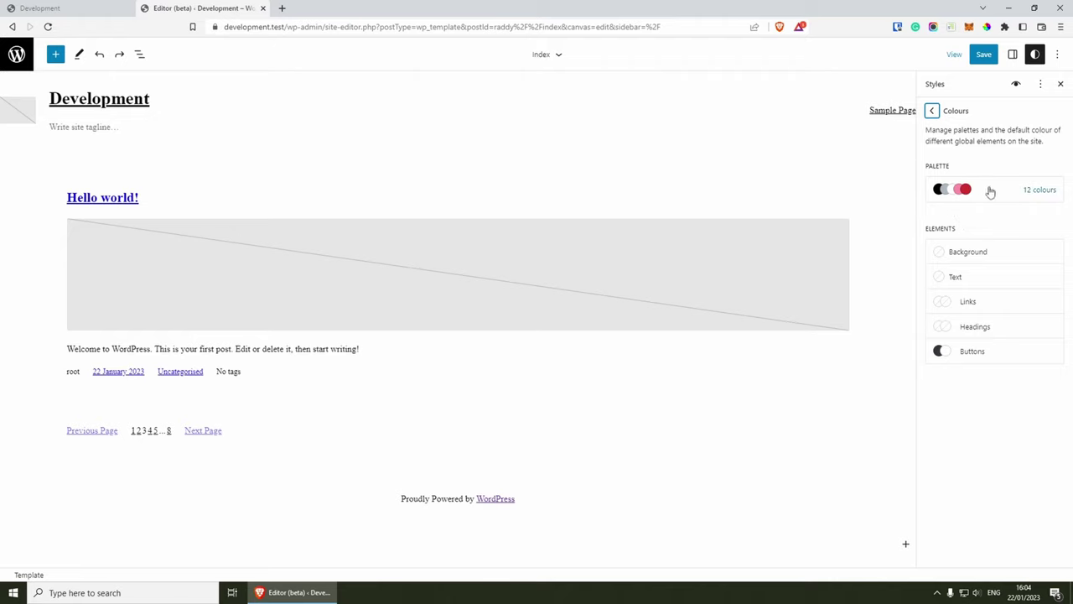
pyautogui.click(989, 191)
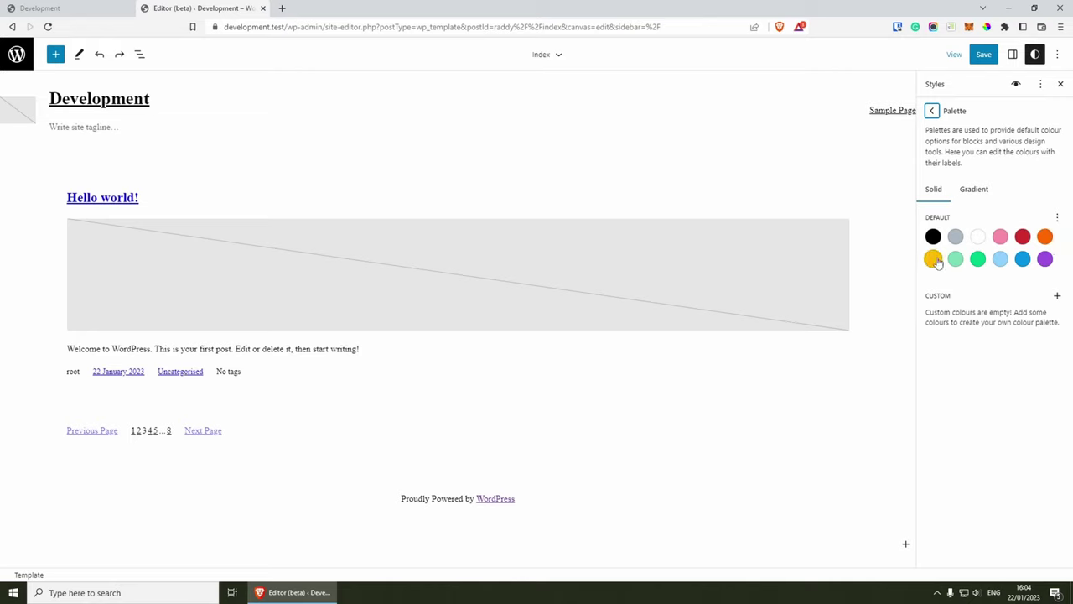
pyautogui.click(976, 193)
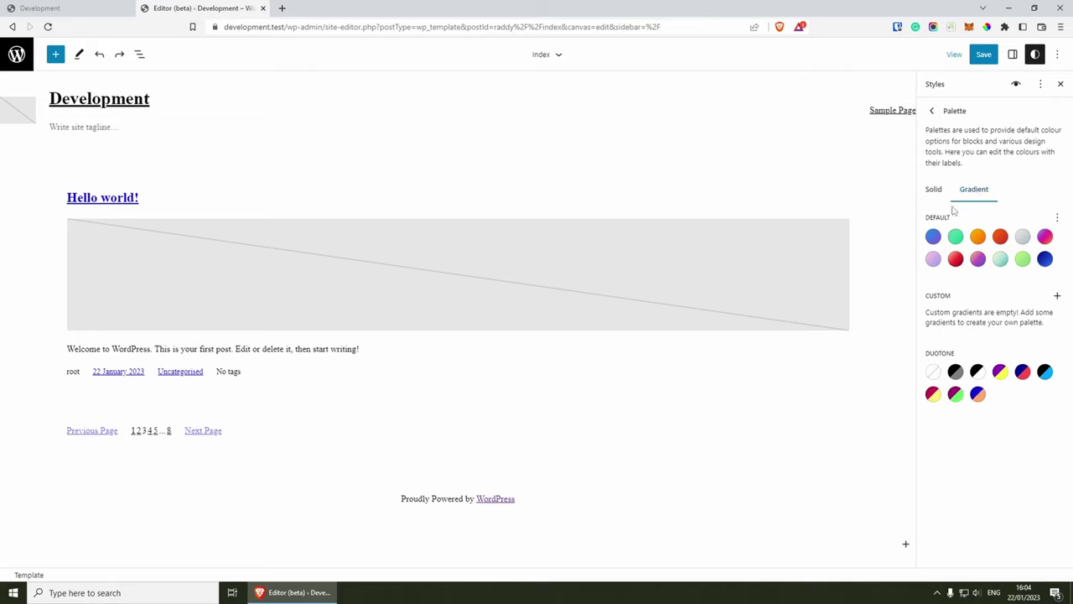
pyautogui.click(940, 193)
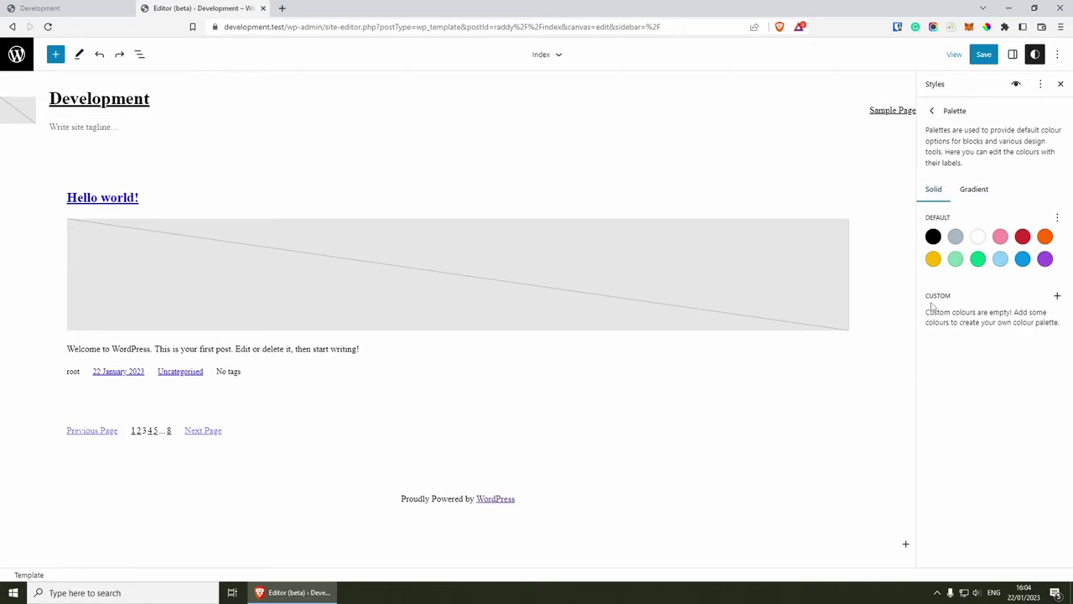
pyautogui.click(1058, 299)
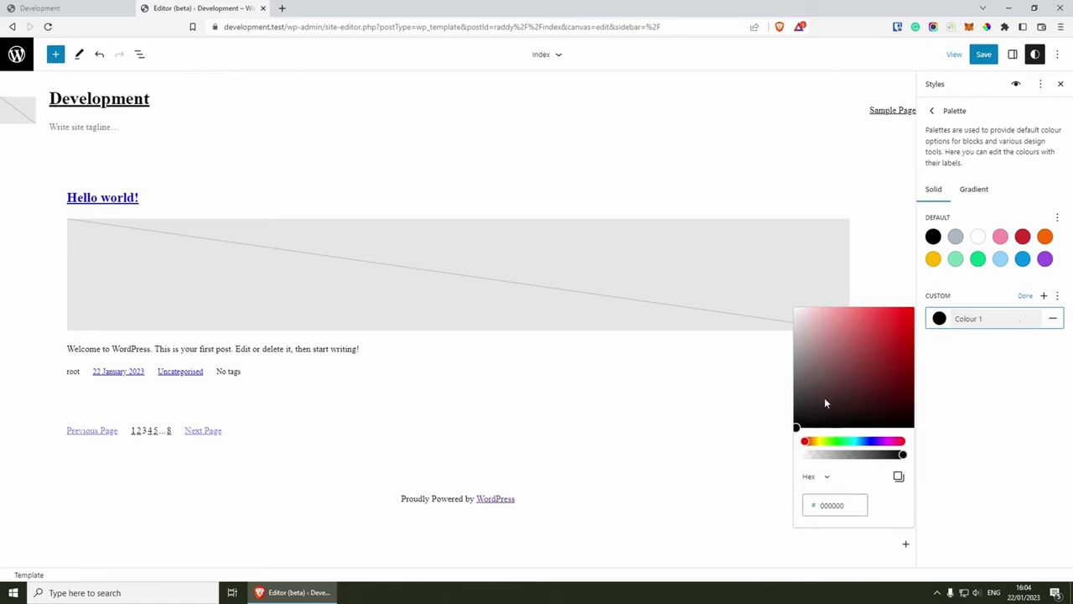
pyautogui.click(823, 443)
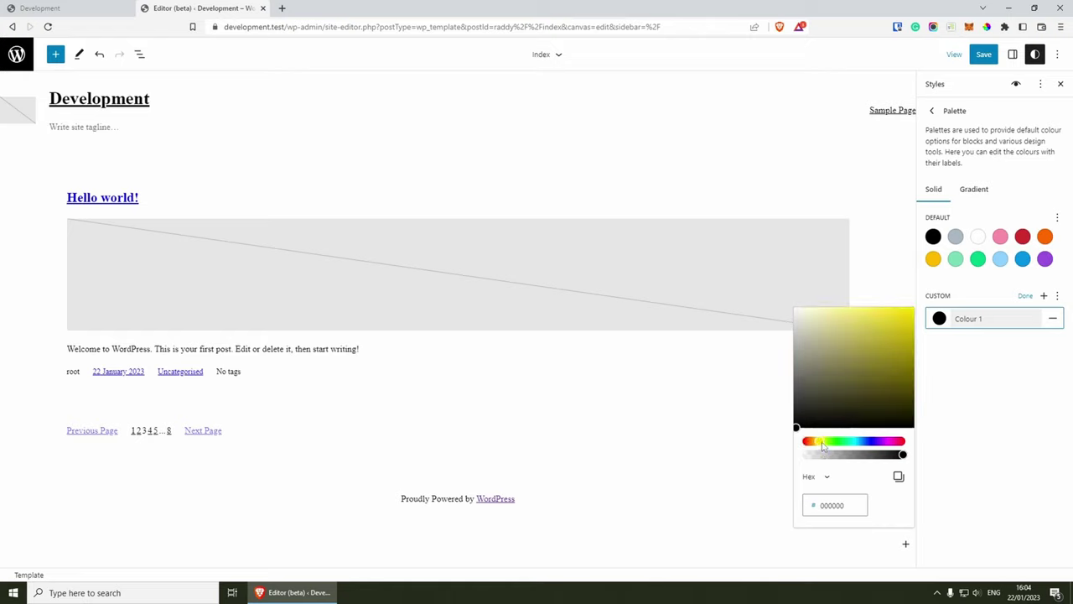
pyautogui.click(911, 313)
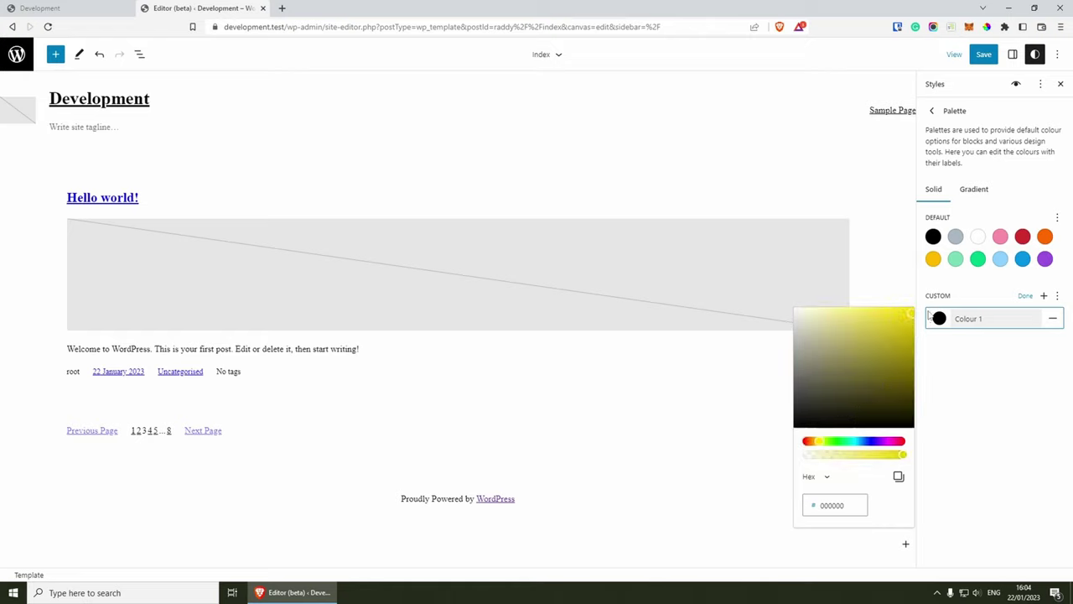
pyautogui.tripleClick(995, 318)
pyautogui.write('Yellow')
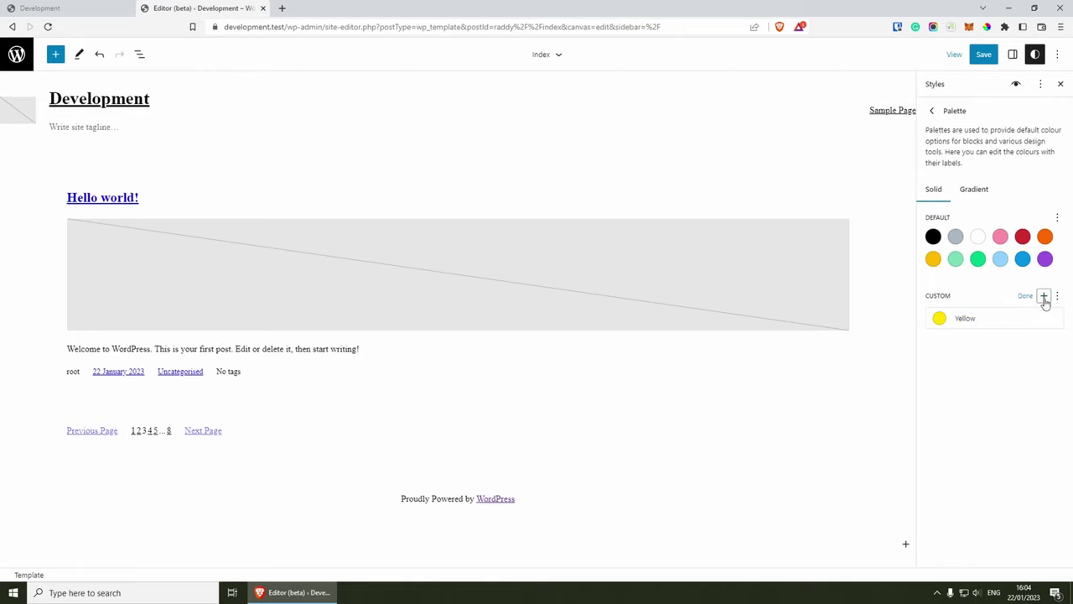
# Step: Add a second custom palette colour, the near-black 0F0F0F, and name it Almost Black
pyautogui.click(1044, 296)
pyautogui.tripleClick(957, 339)
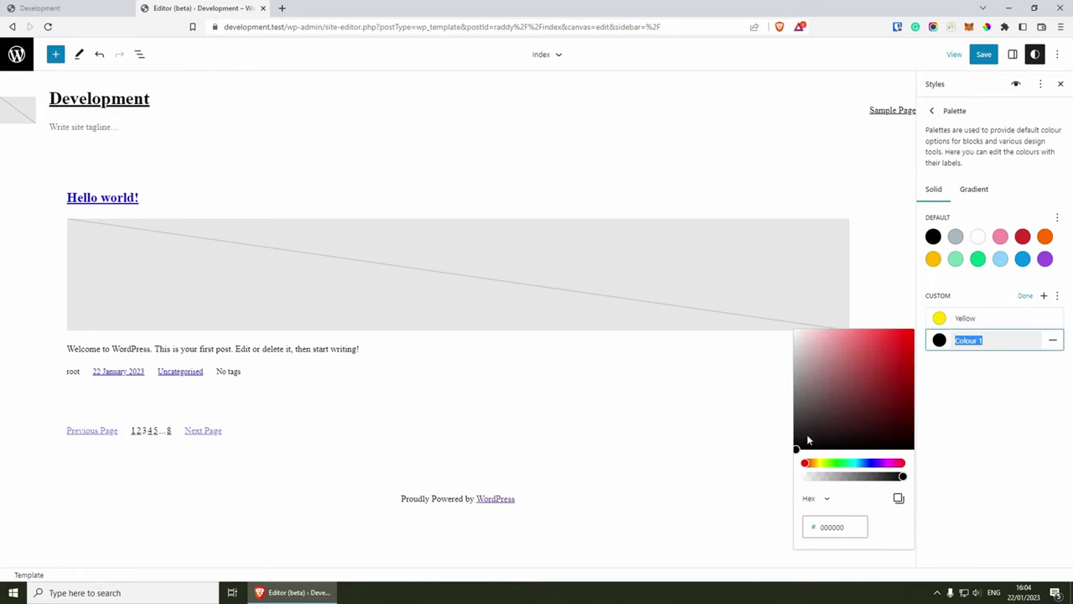
pyautogui.moveTo(807, 438); pyautogui.dragTo(791, 447)
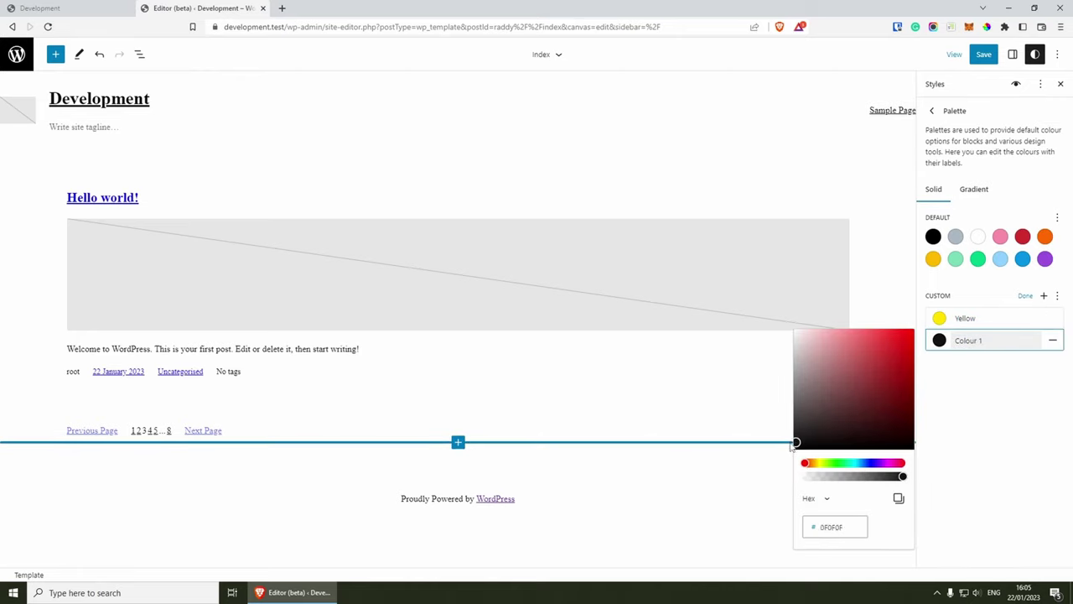
pyautogui.tripleClick(992, 342)
pyautogui.write('Almost Black')
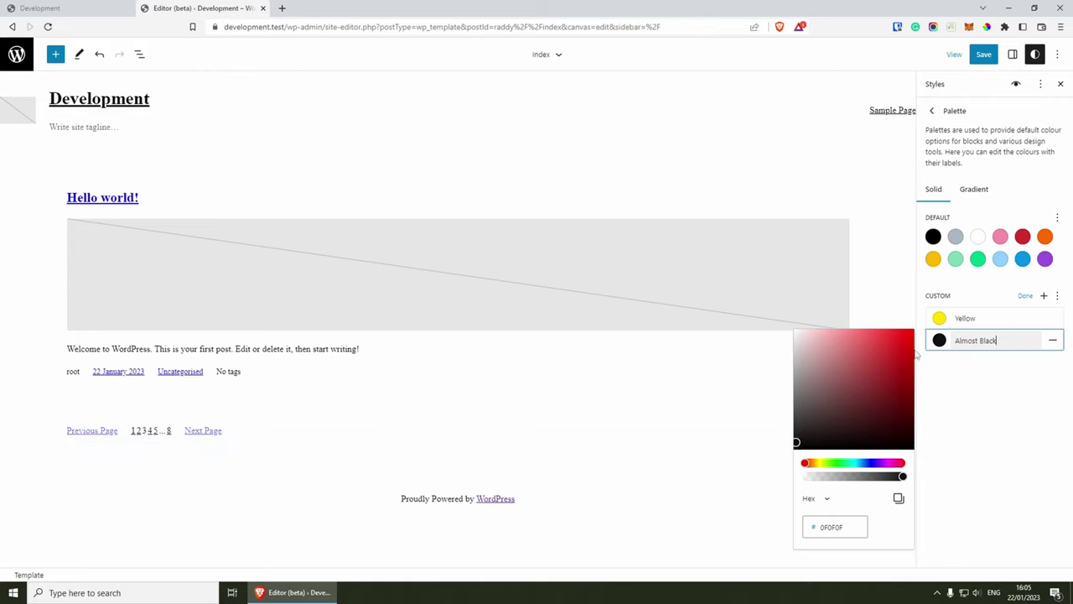
pyautogui.click(966, 367)
# Step: Add a third custom palette colour in bright red, name it Pretty Much Red, and finish editing the custom colours
pyautogui.click(1044, 296)
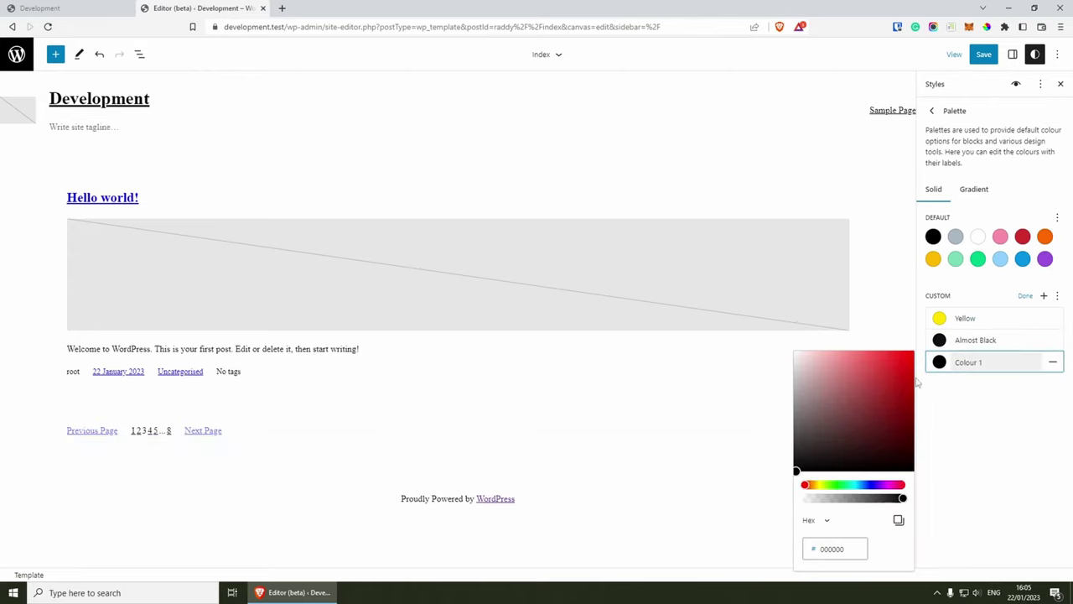
pyautogui.moveTo(909, 383); pyautogui.dragTo(928, 362)
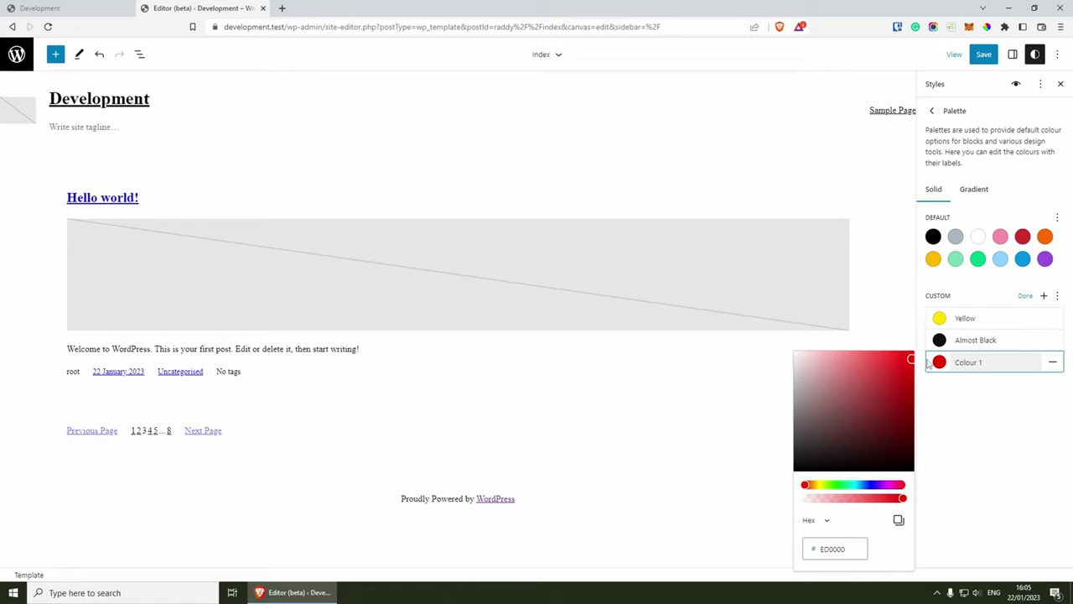
pyautogui.tripleClick(967, 369)
pyautogui.write('Pretty Much Red')
pyautogui.click(986, 390)
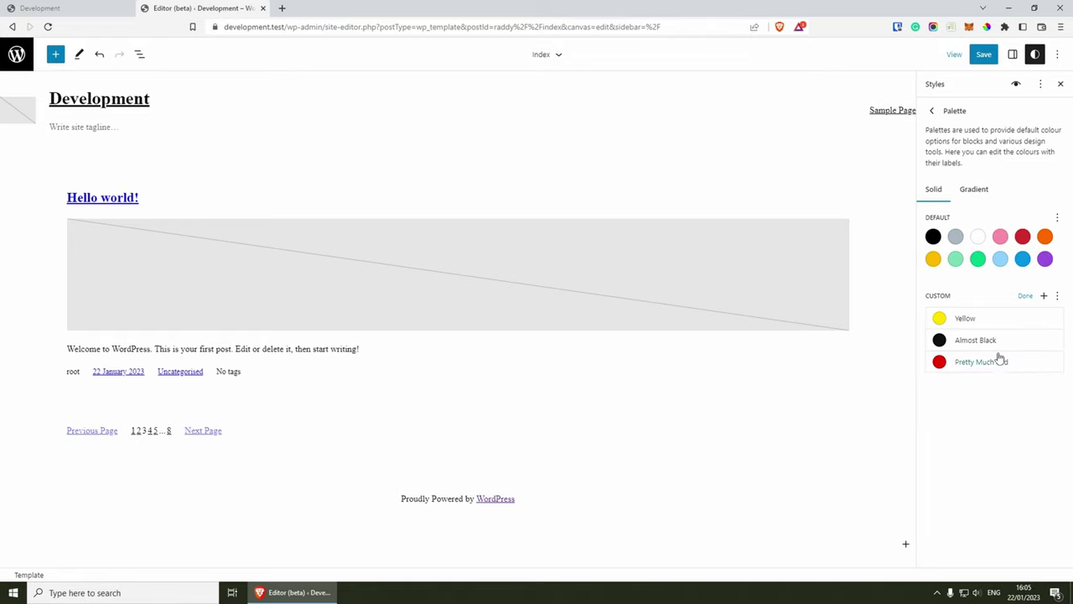
pyautogui.click(1026, 296)
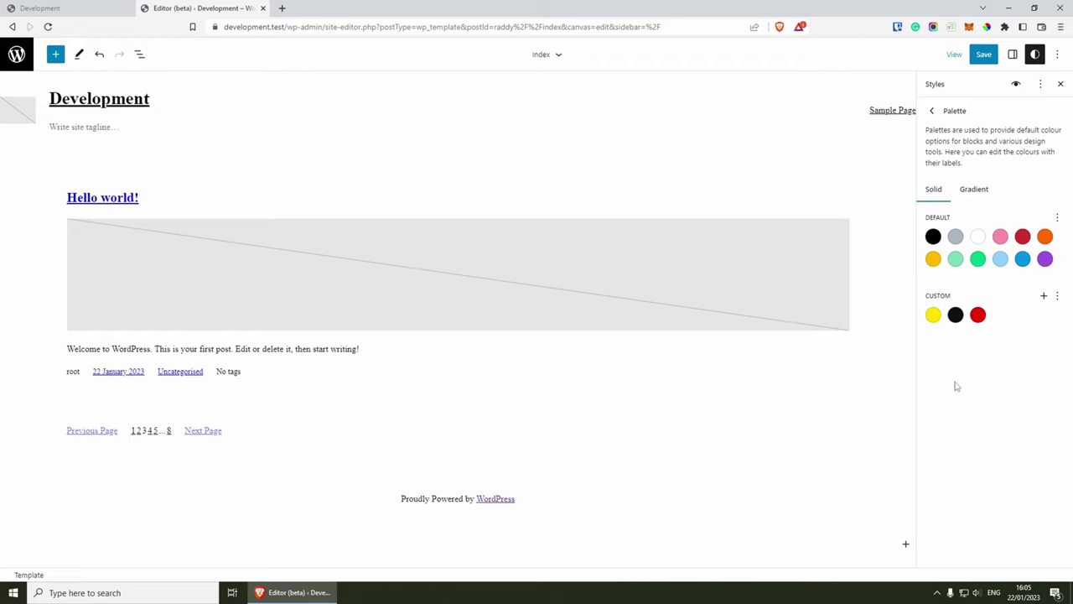
# Step: Set the site's background colour to the default Cyan bluish grey
pyautogui.click(933, 111)
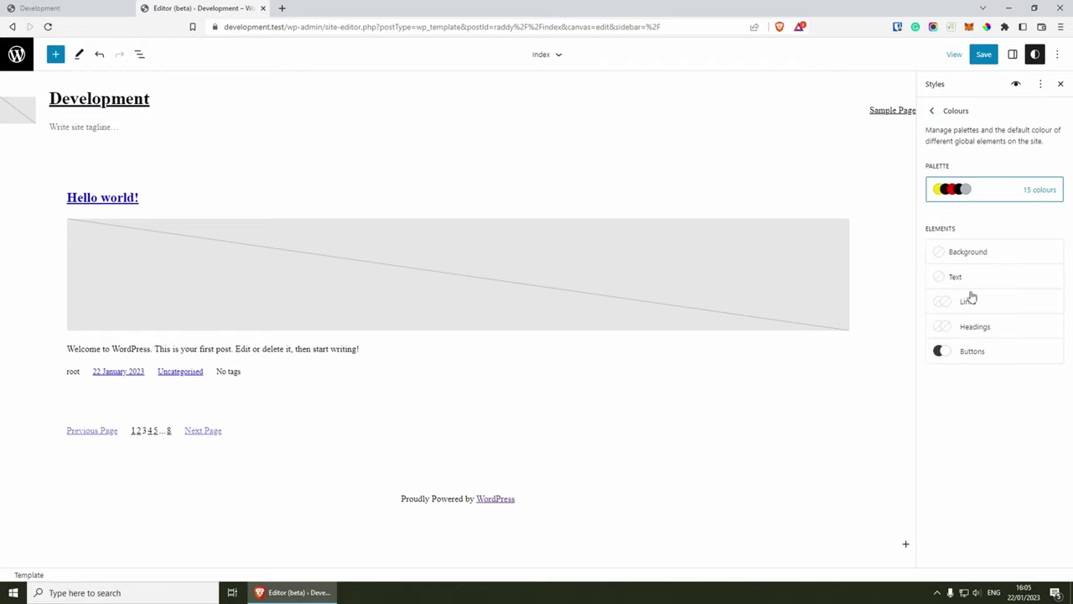
pyautogui.click(964, 251)
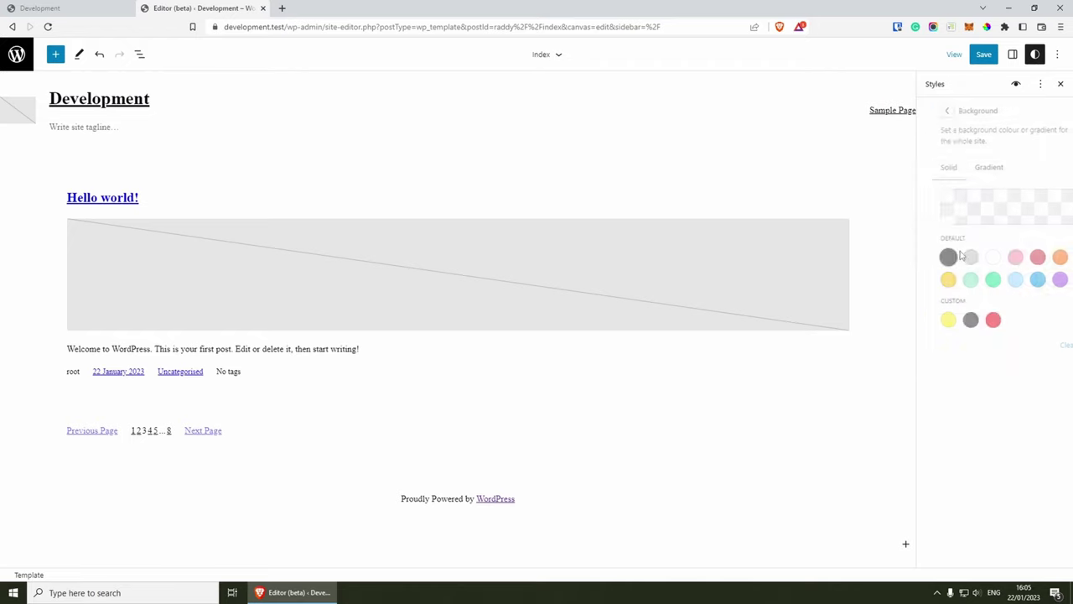
pyautogui.click(955, 258)
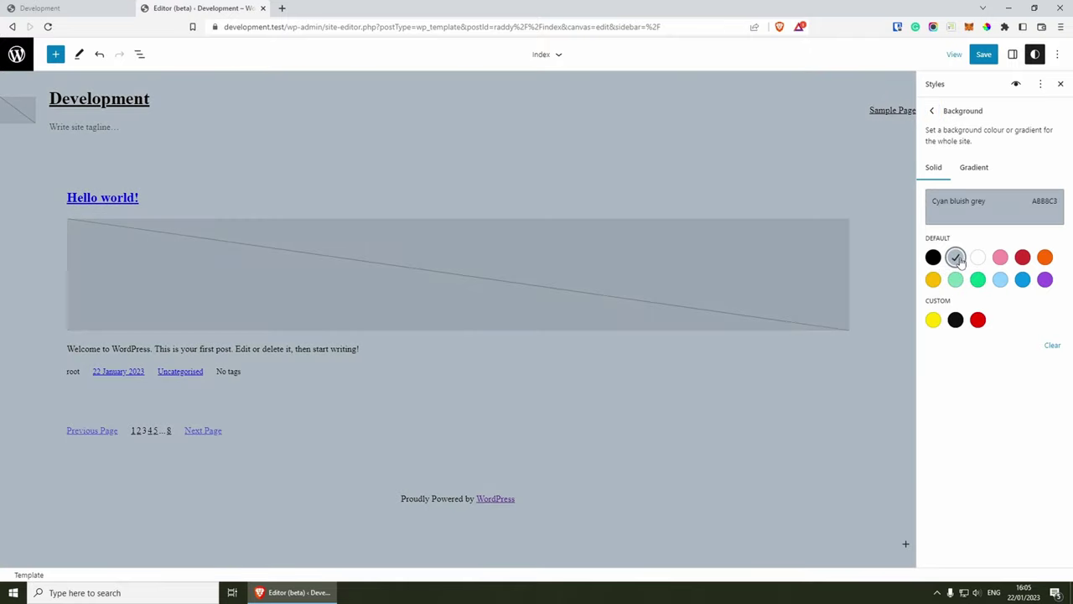
pyautogui.click(932, 111)
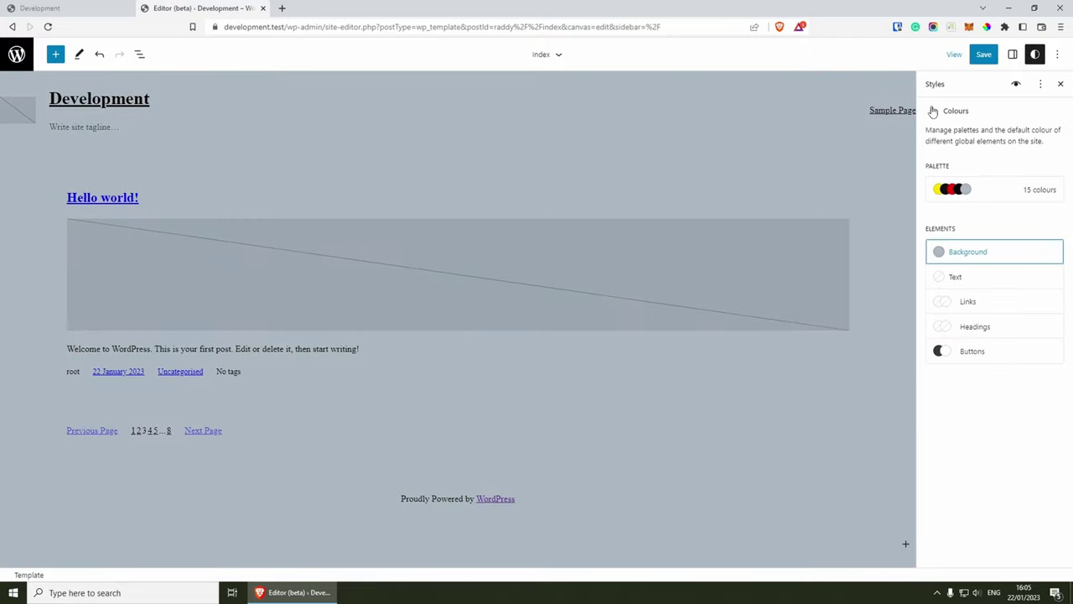
# Step: Set the site's default text colour to the custom Almost Black
pyautogui.click(970, 283)
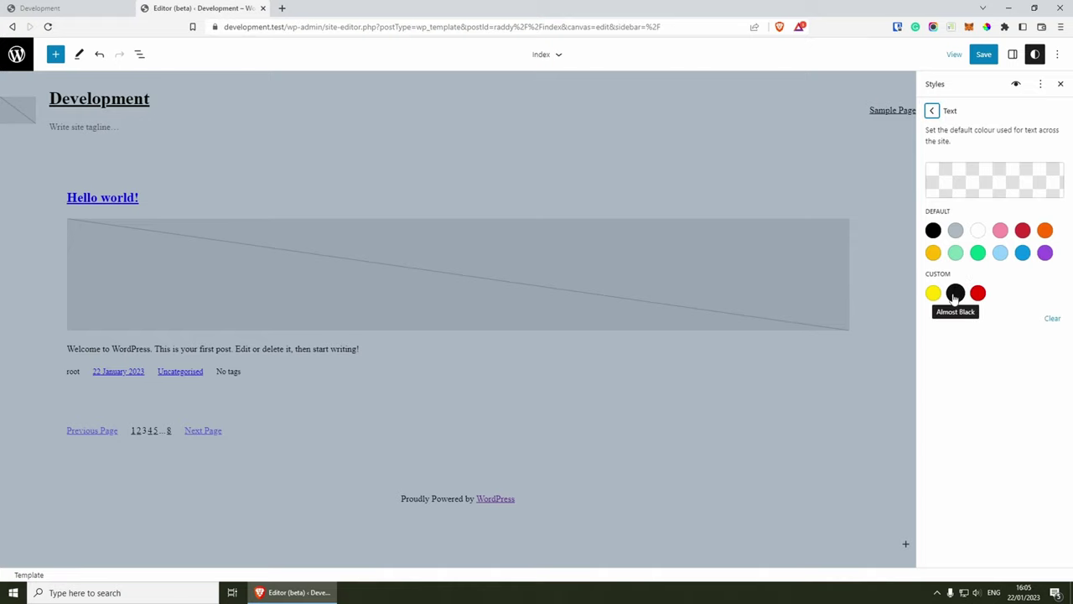
pyautogui.click(955, 295)
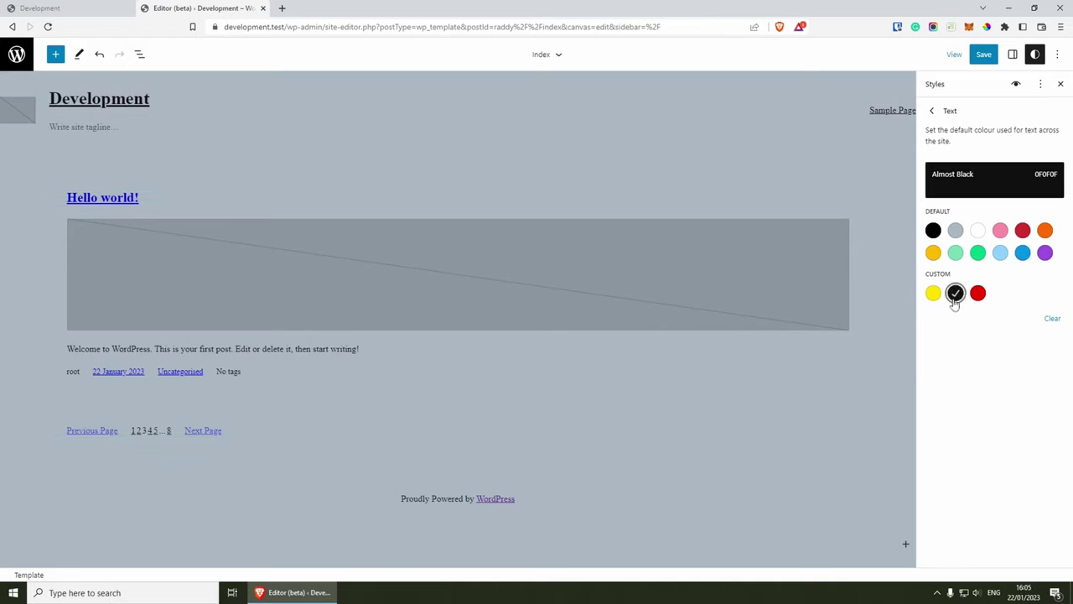
pyautogui.click(934, 112)
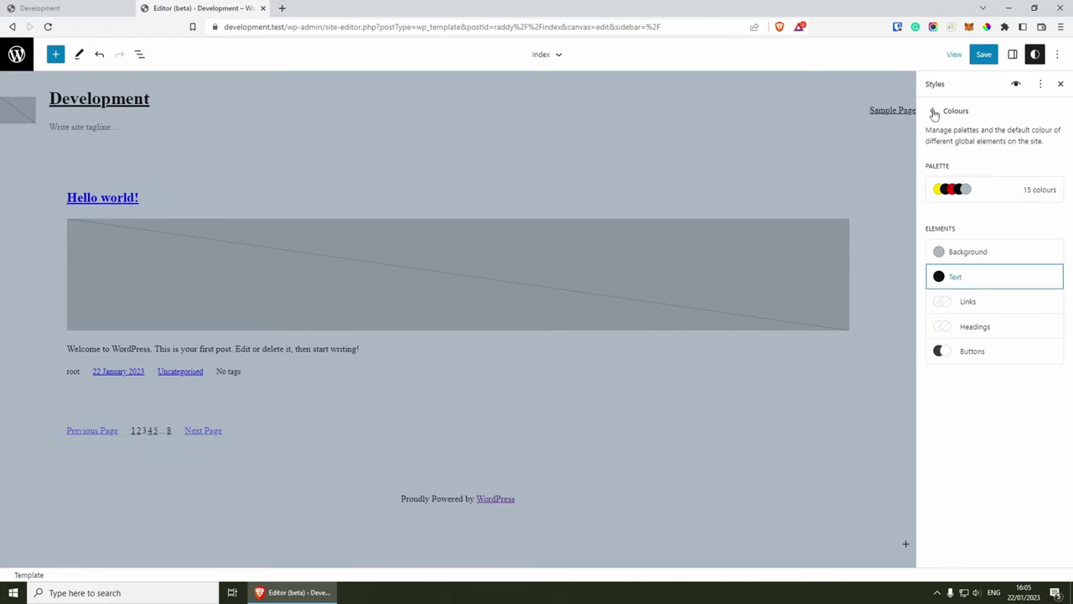
# Step: Set the site's default link colour to the custom Almost Black
pyautogui.click(970, 302)
pyautogui.click(956, 319)
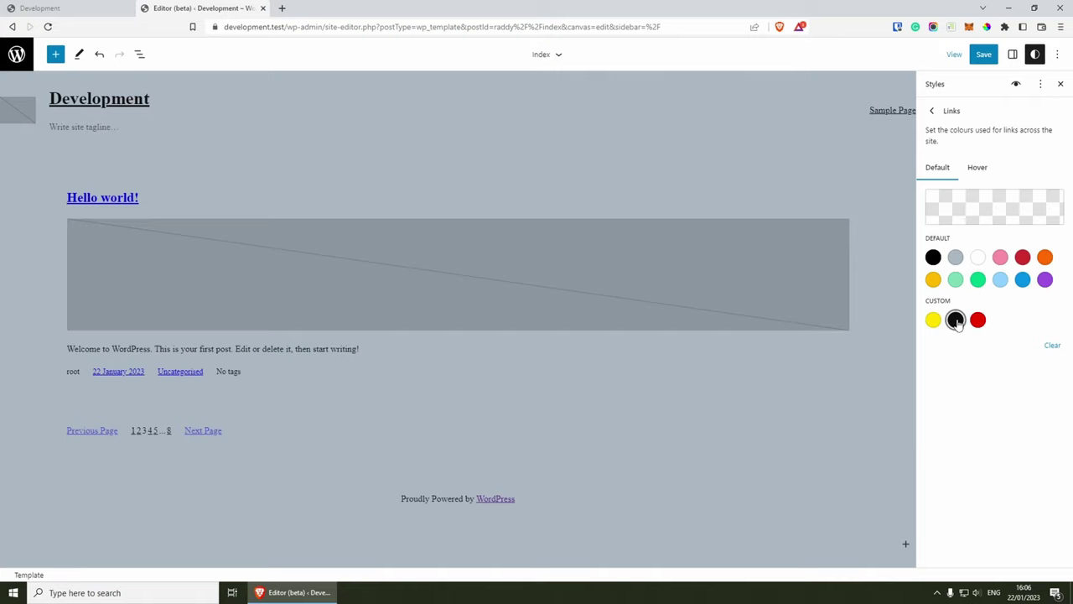
pyautogui.click(956, 319)
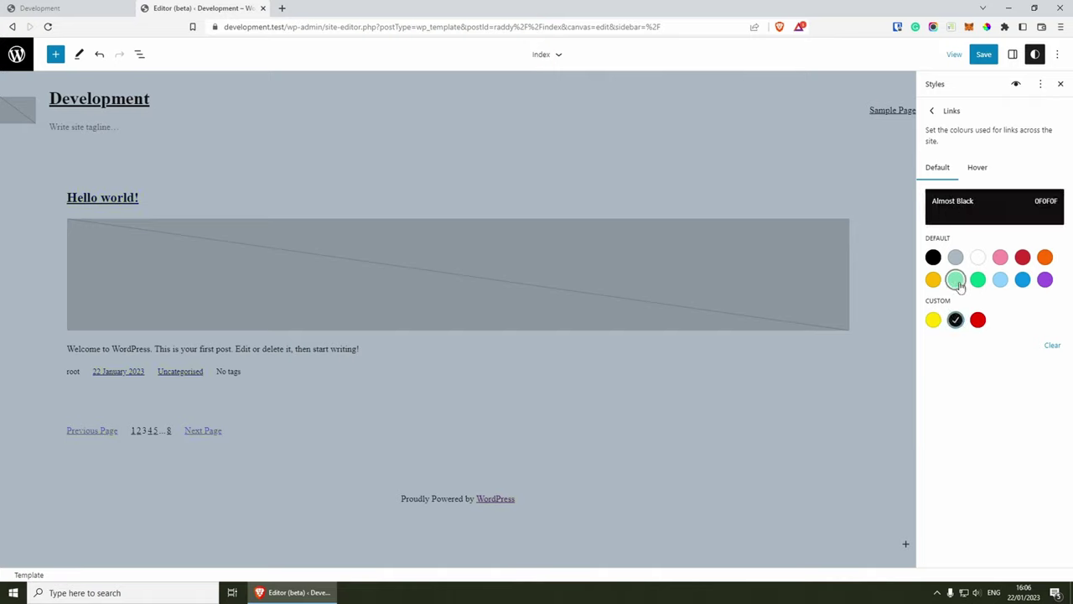
# Step: Try the default greens, blues and purple as the link colour, and return it to the custom Almost Black
pyautogui.click(958, 283)
pyautogui.click(979, 283)
pyautogui.click(1001, 283)
pyautogui.click(1020, 286)
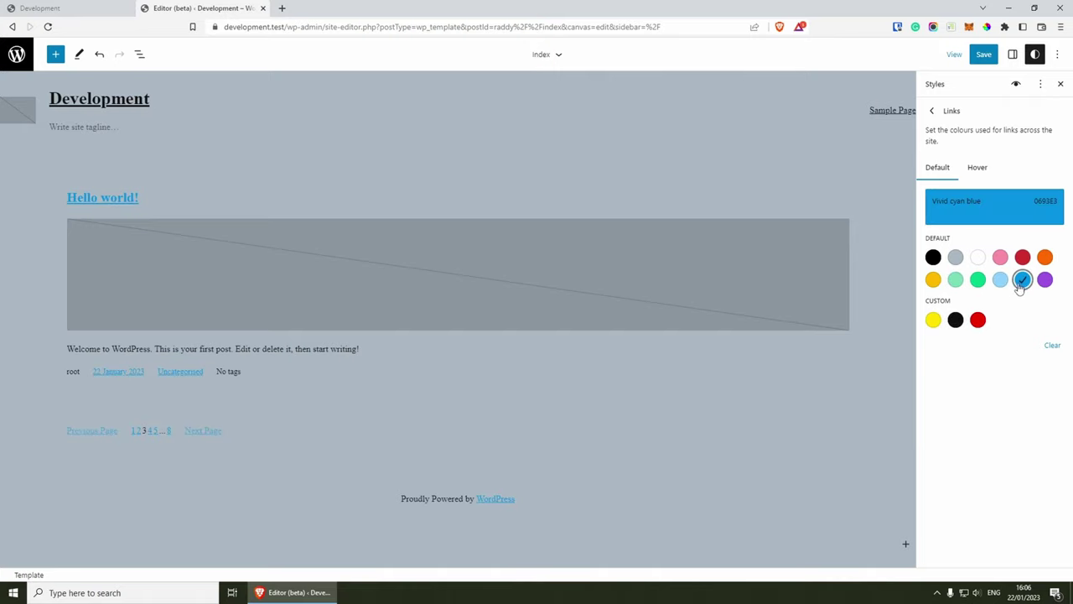
pyautogui.click(1045, 279)
pyautogui.click(956, 319)
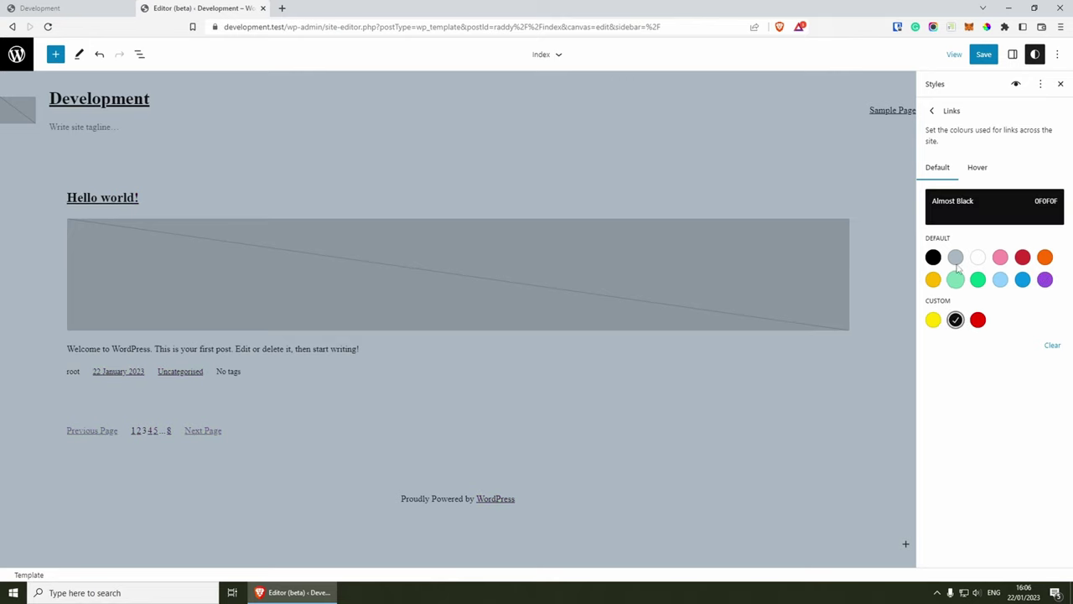
# Step: Set the text colour for all heading levels to the custom Almost Black
pyautogui.click(931, 111)
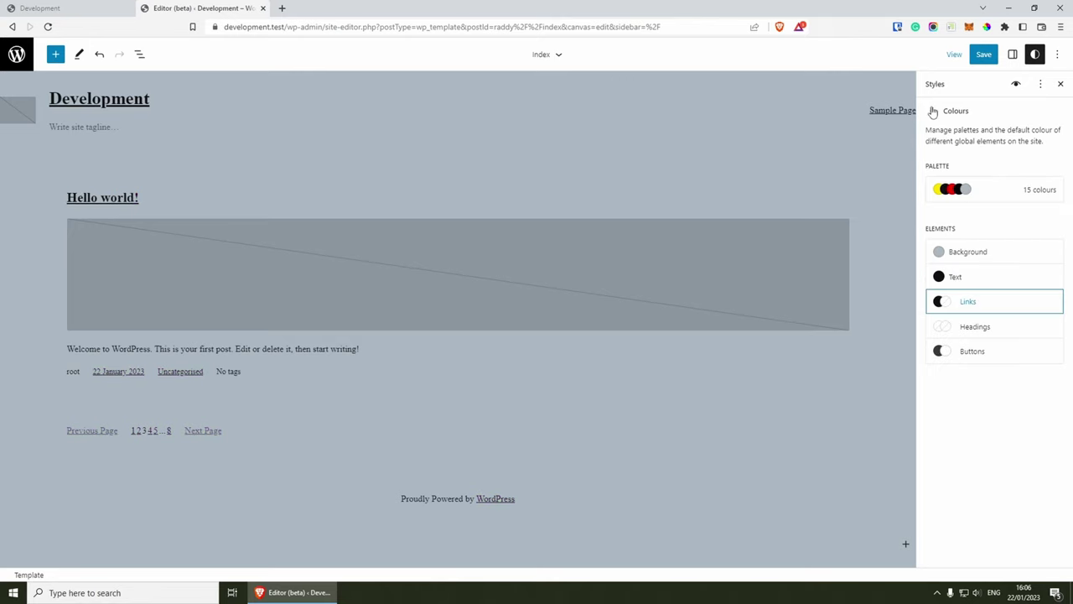
pyautogui.click(965, 326)
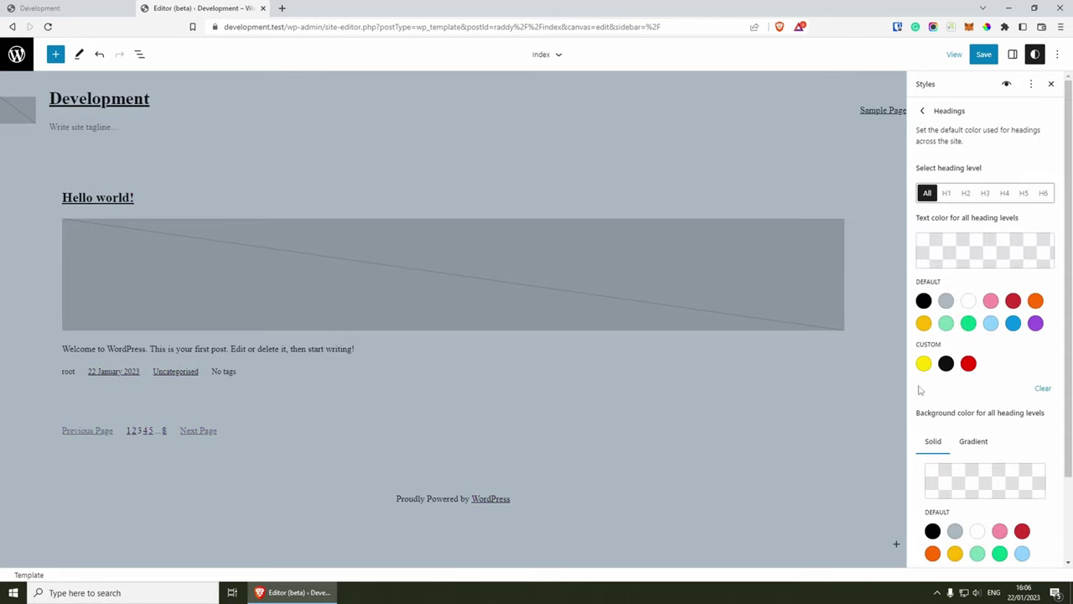
pyautogui.click(946, 363)
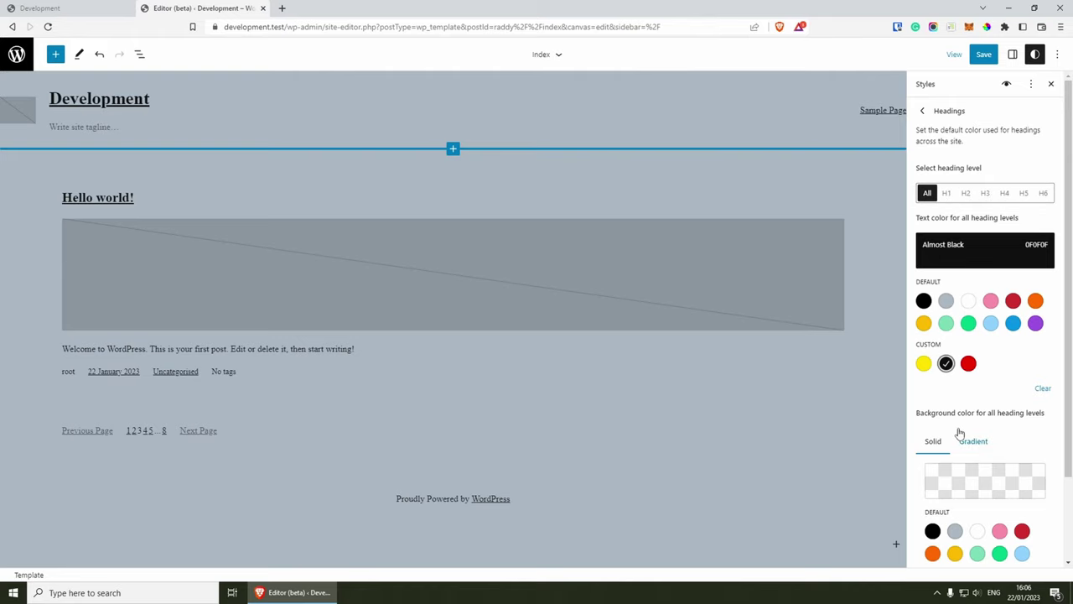
pyautogui.click(923, 110)
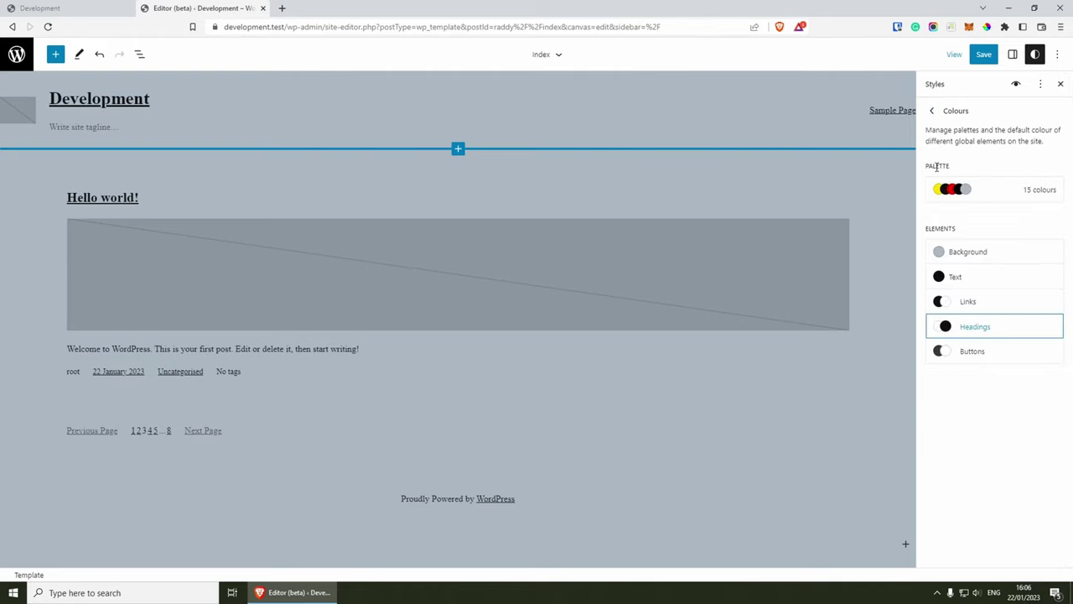
# Step: Open the Style Book beside the button colour settings, look through its Media examples, and show the Design examples with the buttons
pyautogui.click(973, 351)
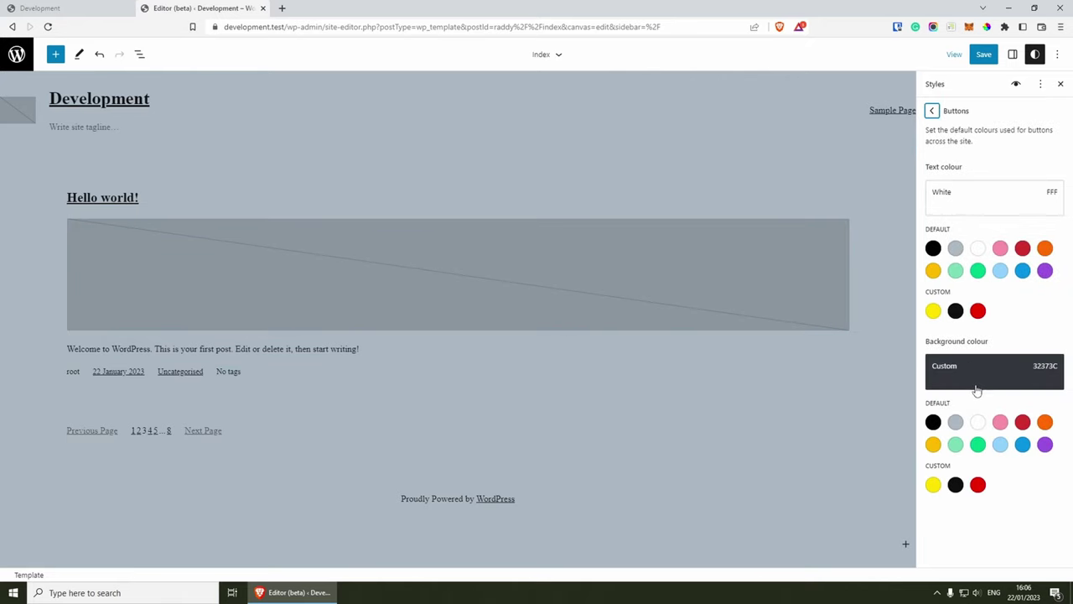
pyautogui.click(932, 110)
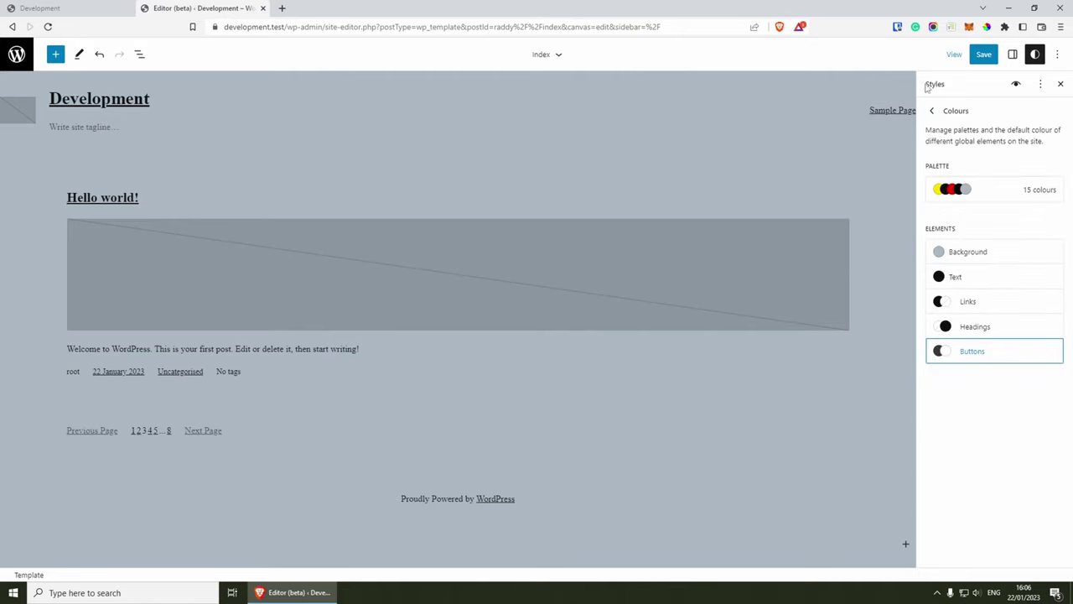
pyautogui.click(1016, 86)
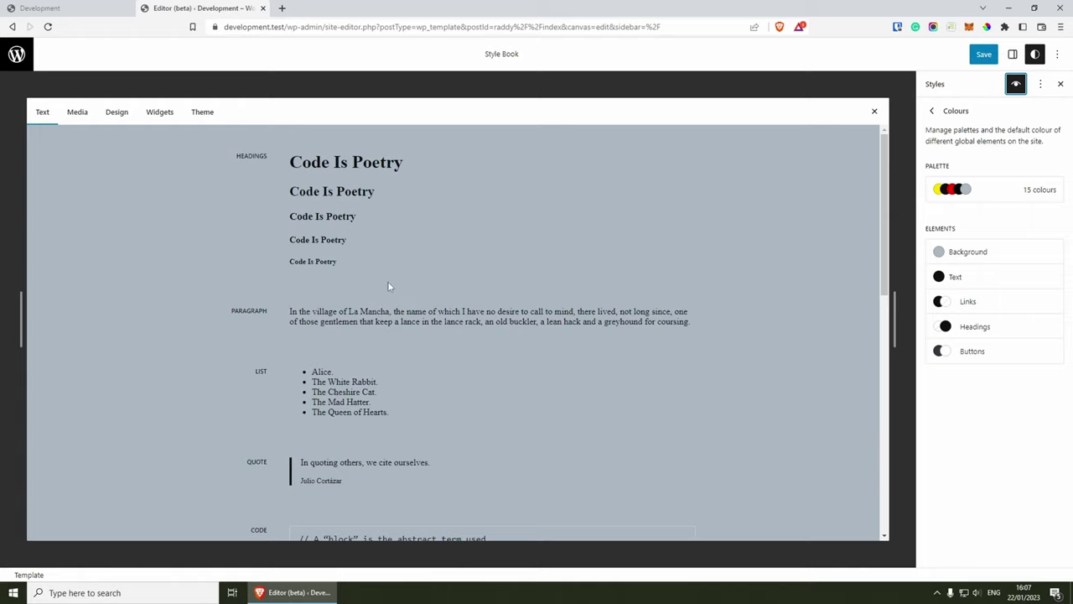
pyautogui.click(973, 351)
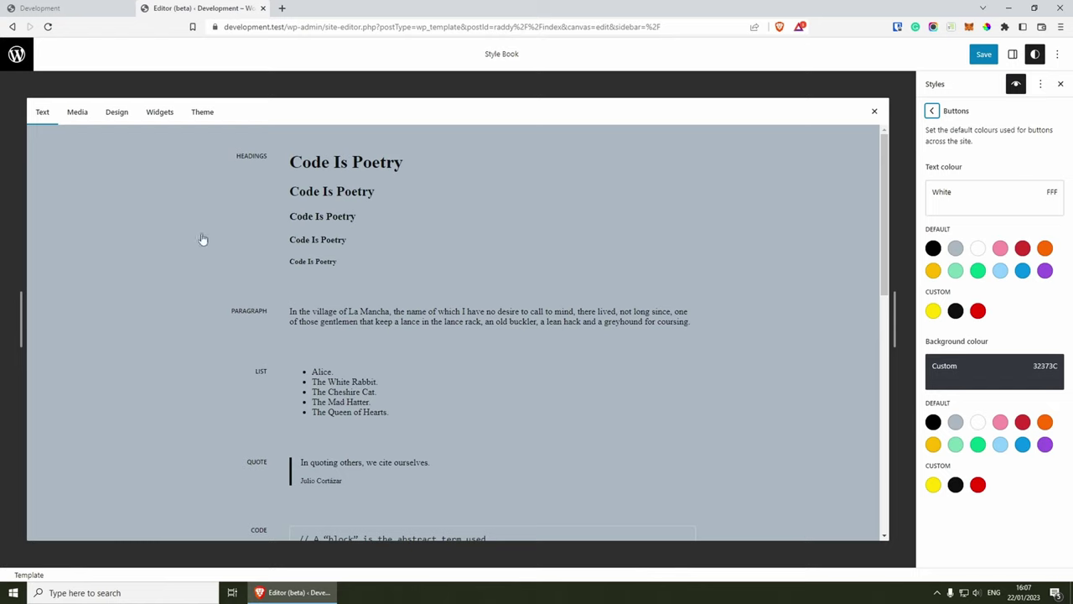
pyautogui.click(76, 115)
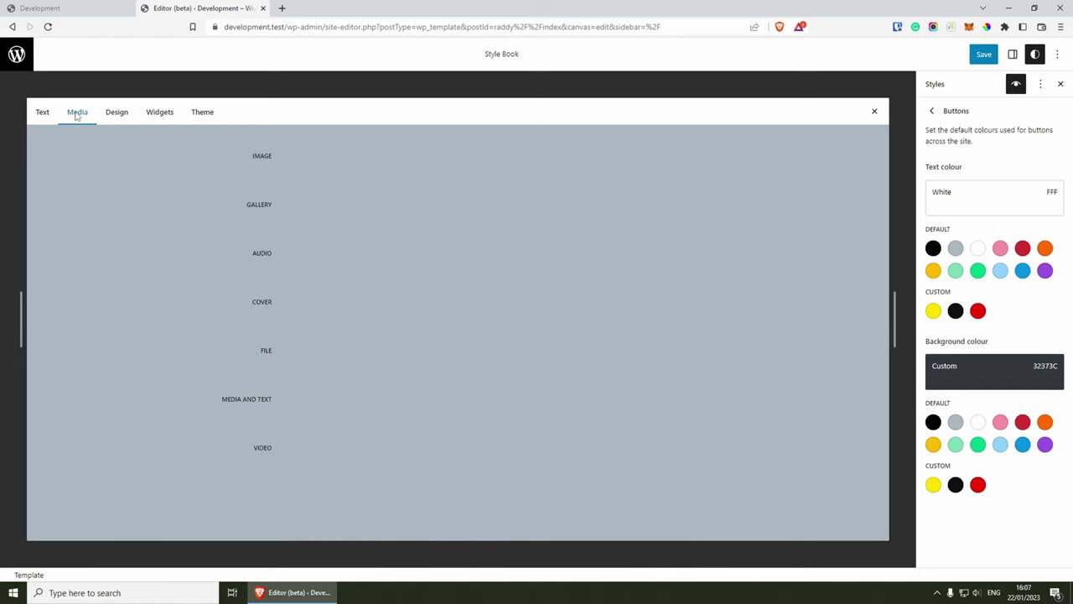
pyautogui.scroll(-3, 410, 249)
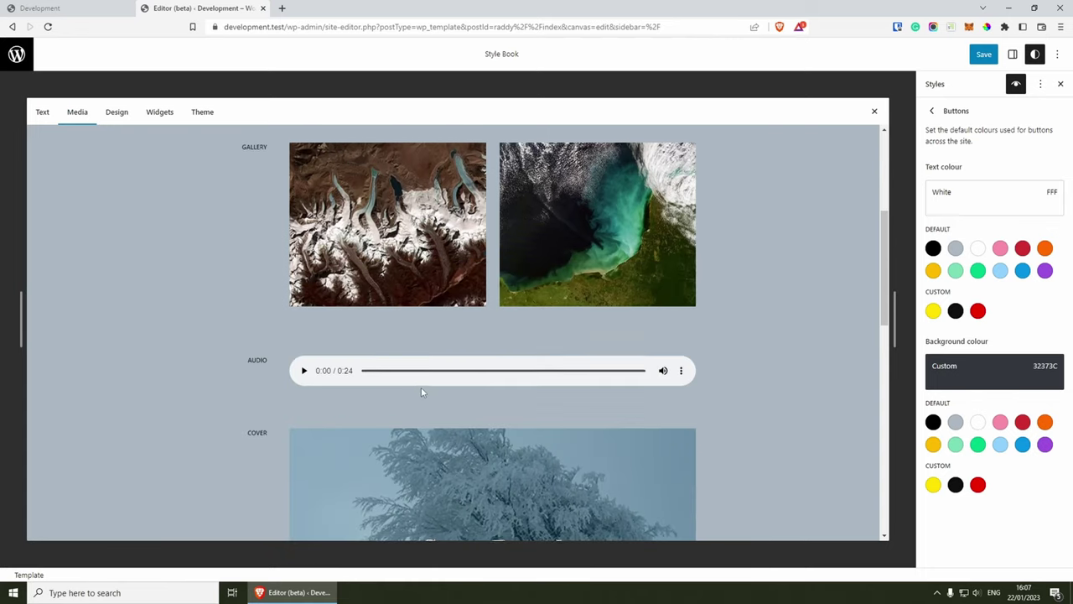
pyautogui.scroll(3, 422, 391)
pyautogui.click(125, 114)
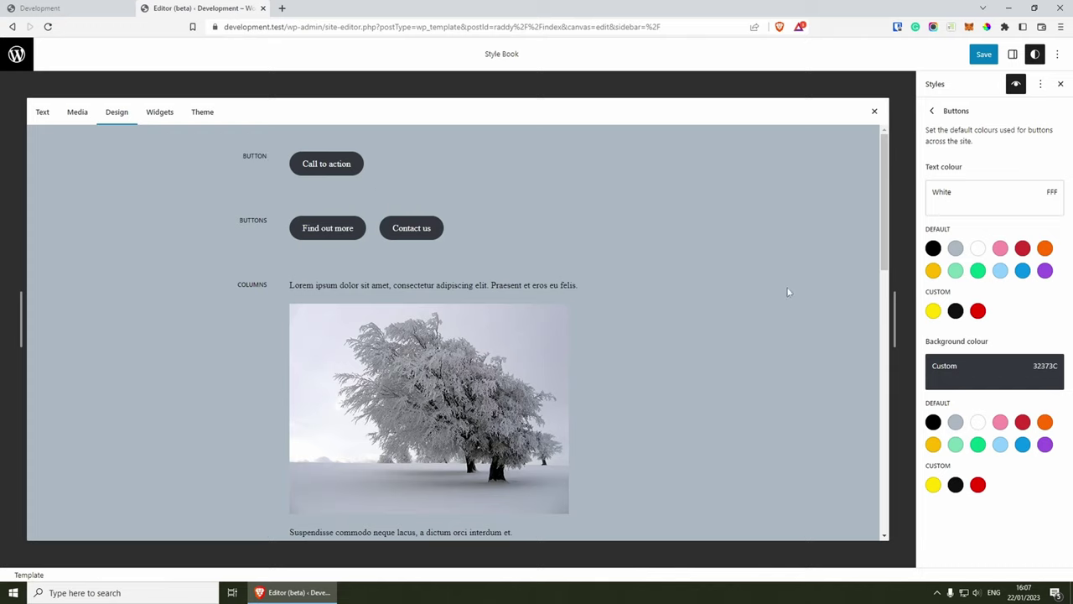
# Step: Set the default button text colour to White and the button background colour to the custom Almost Black
pyautogui.click(931, 111)
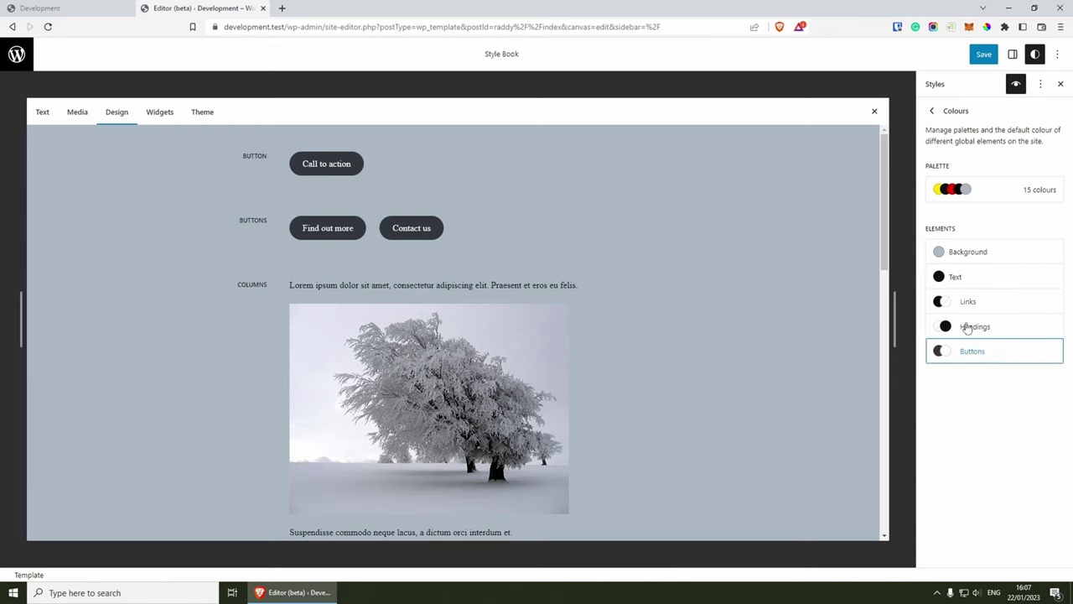
pyautogui.click(964, 356)
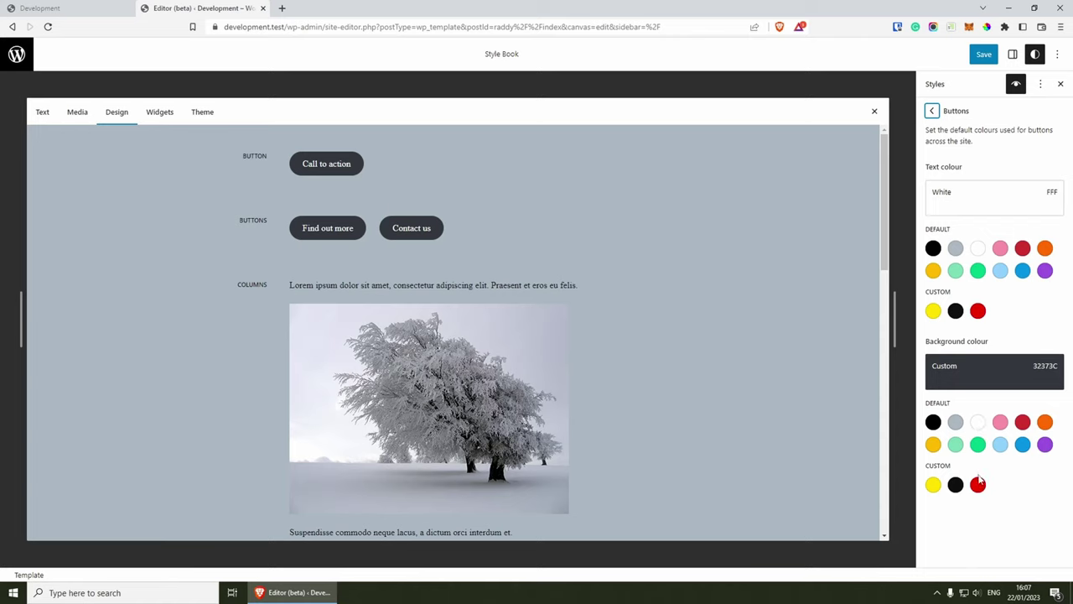
pyautogui.click(933, 483)
pyautogui.click(976, 484)
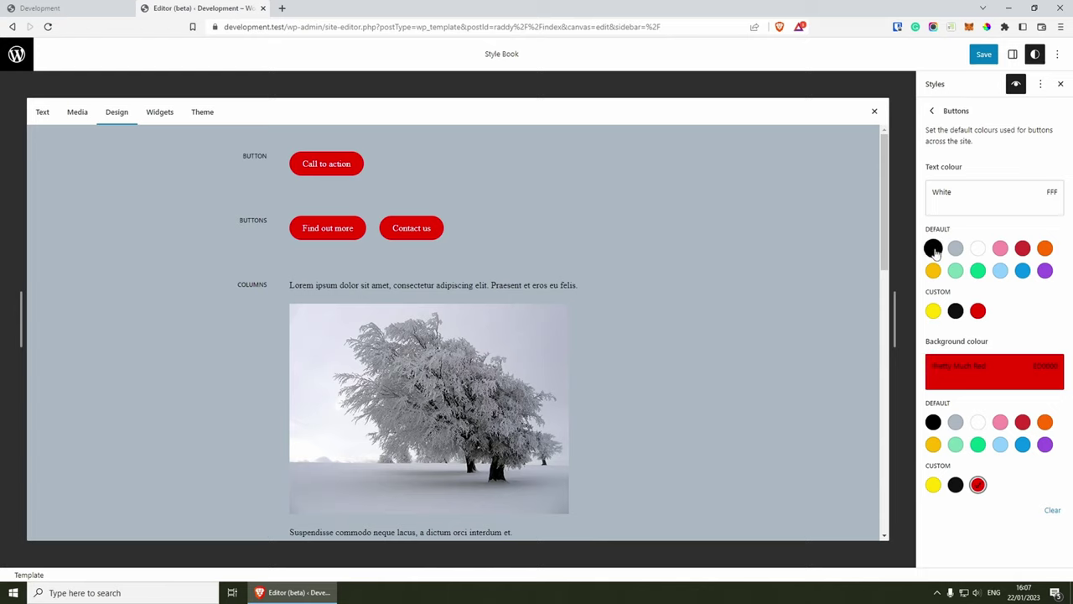
pyautogui.click(933, 248)
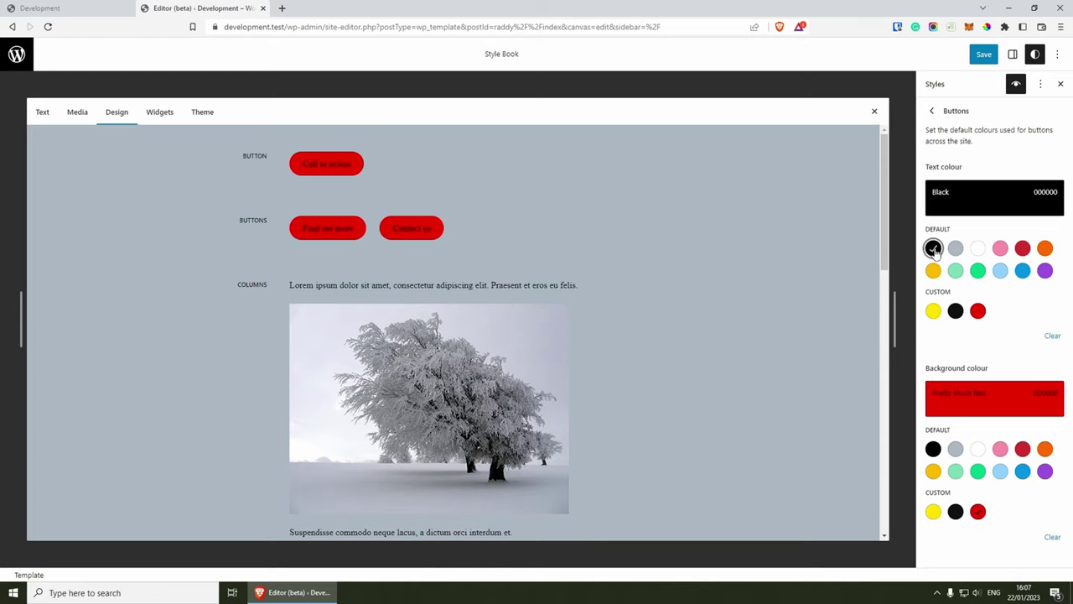
pyautogui.click(978, 248)
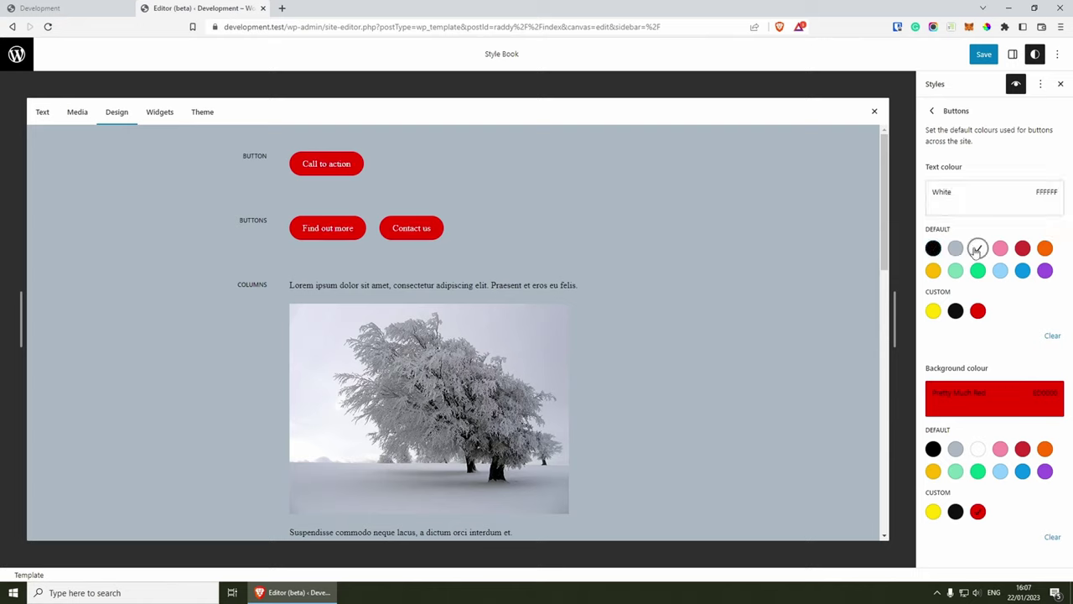
pyautogui.click(956, 511)
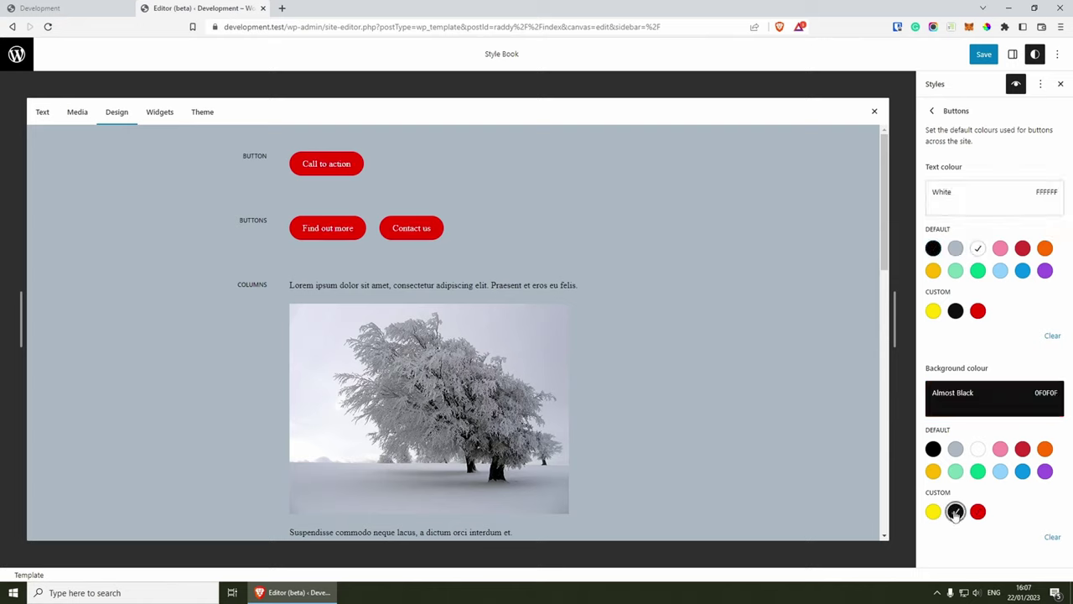
pyautogui.click(931, 111)
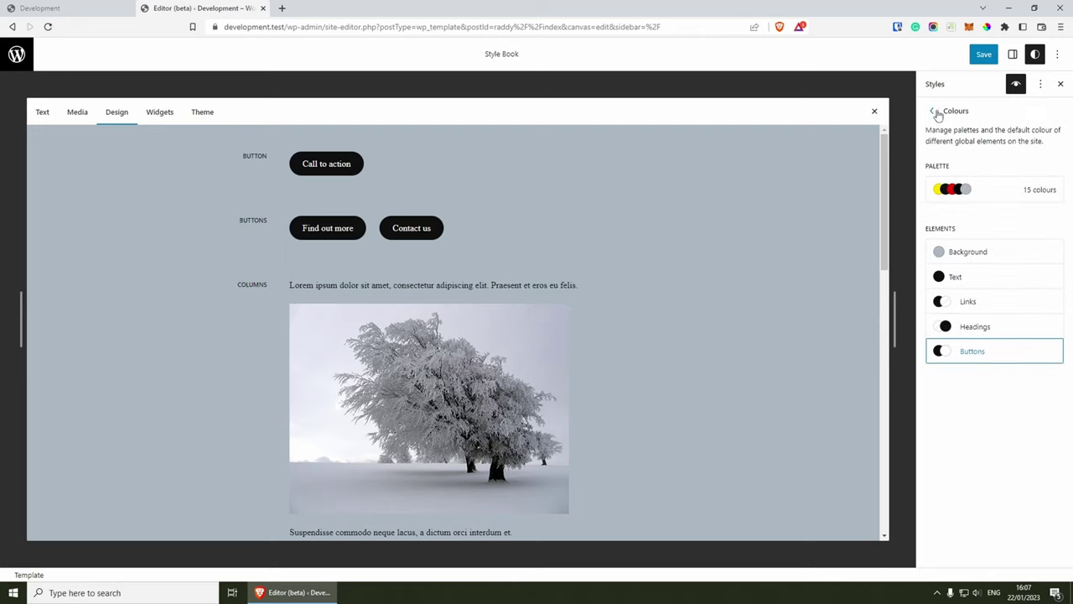
# Step: Set the site's text font to IBM Plex Sans in the global typography settings
pyautogui.click(934, 111)
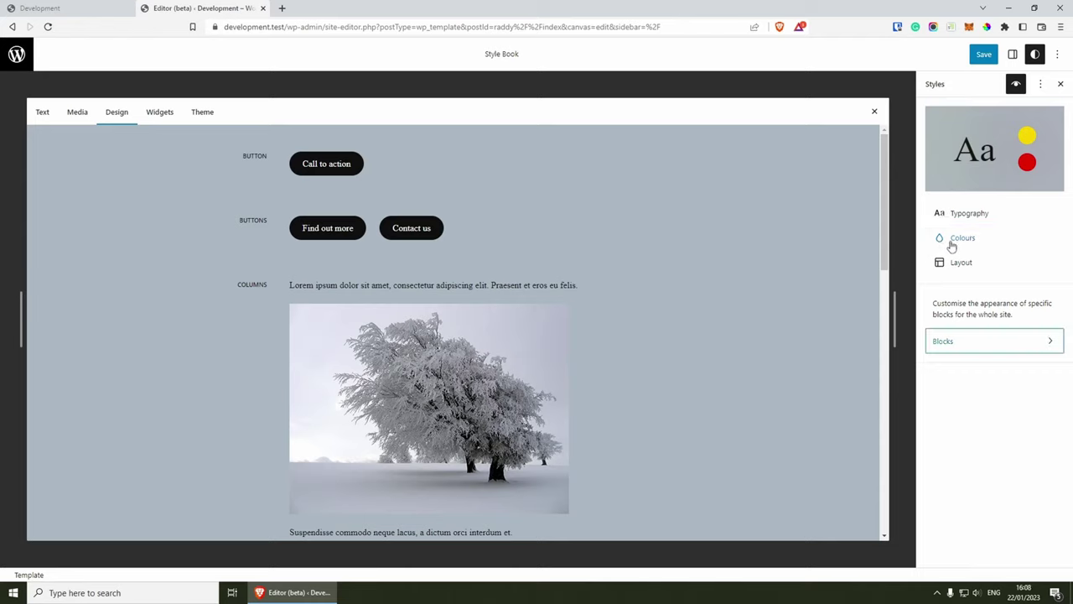
pyautogui.click(956, 215)
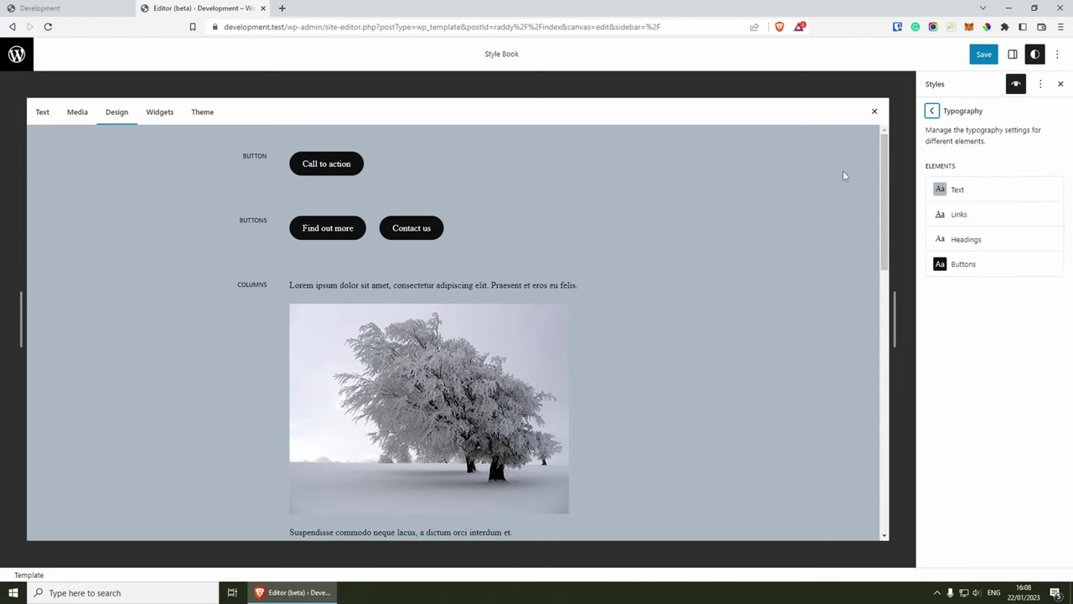
pyautogui.click(975, 188)
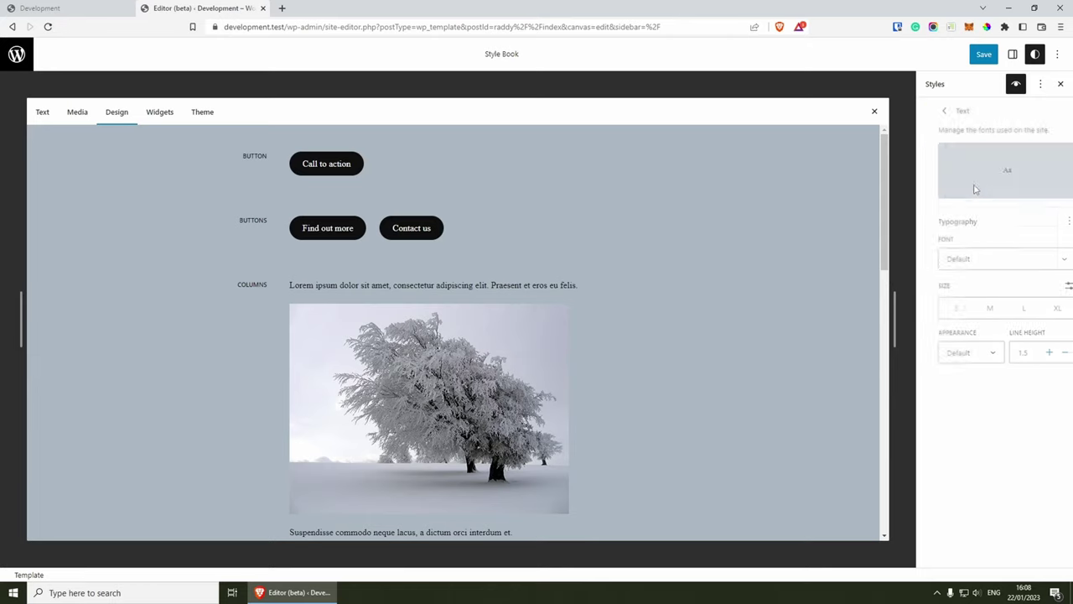
pyautogui.click(966, 258)
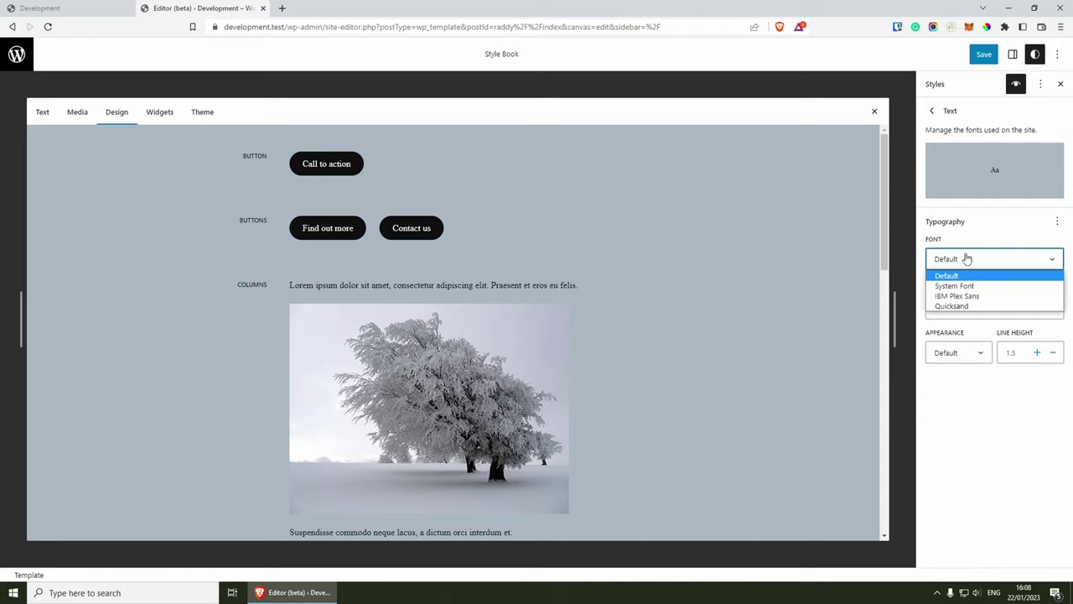
pyautogui.click(945, 296)
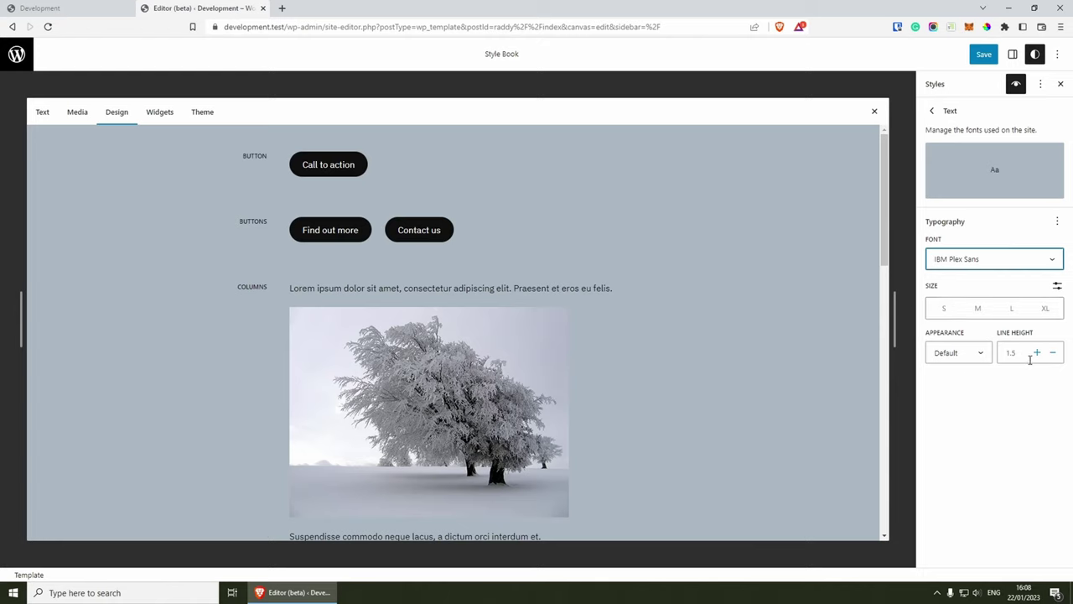
pyautogui.click(931, 110)
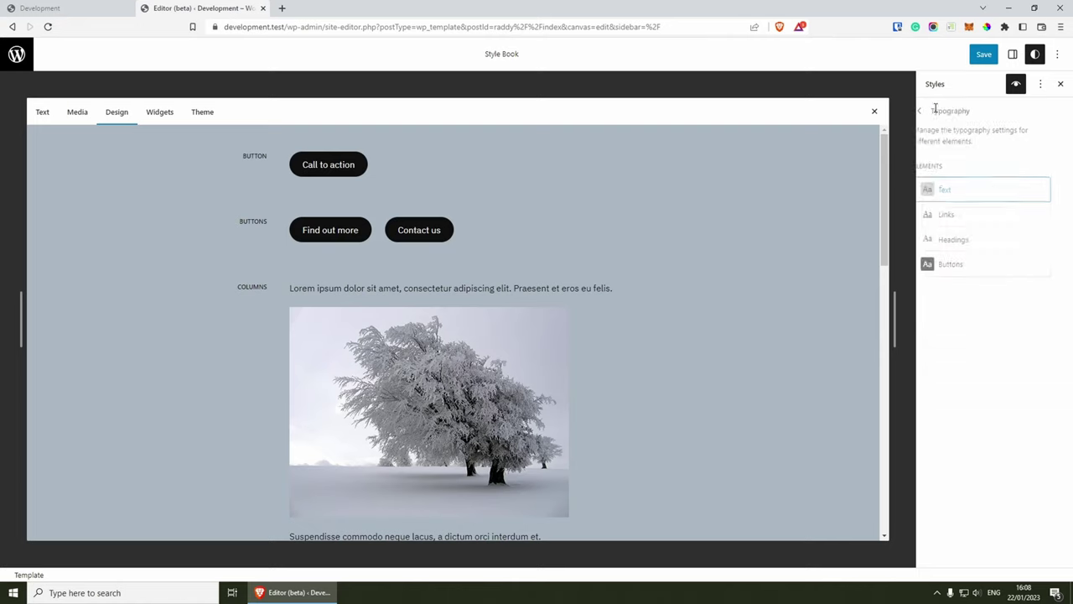
# Step: Set the font for all heading levels to Quicksand, with the Style Book showing its Text examples
pyautogui.click(940, 214)
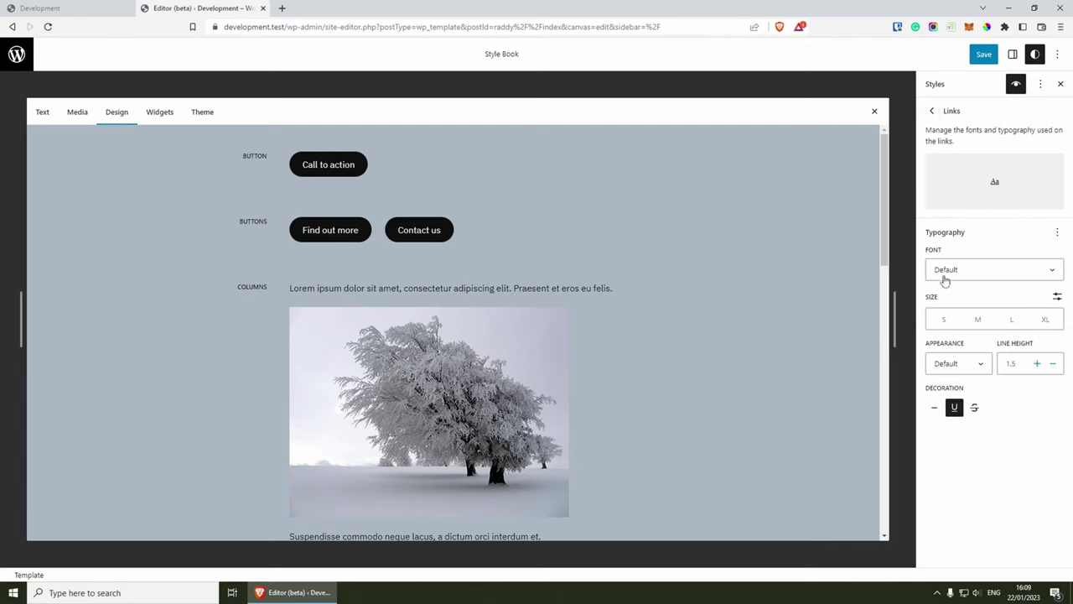
pyautogui.click(932, 112)
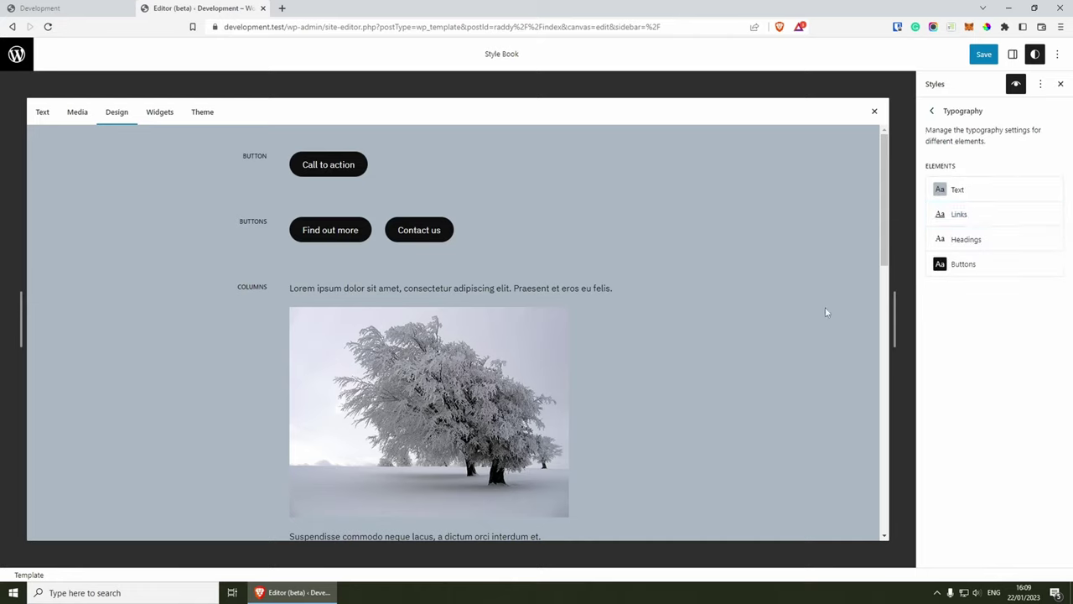
pyautogui.click(966, 240)
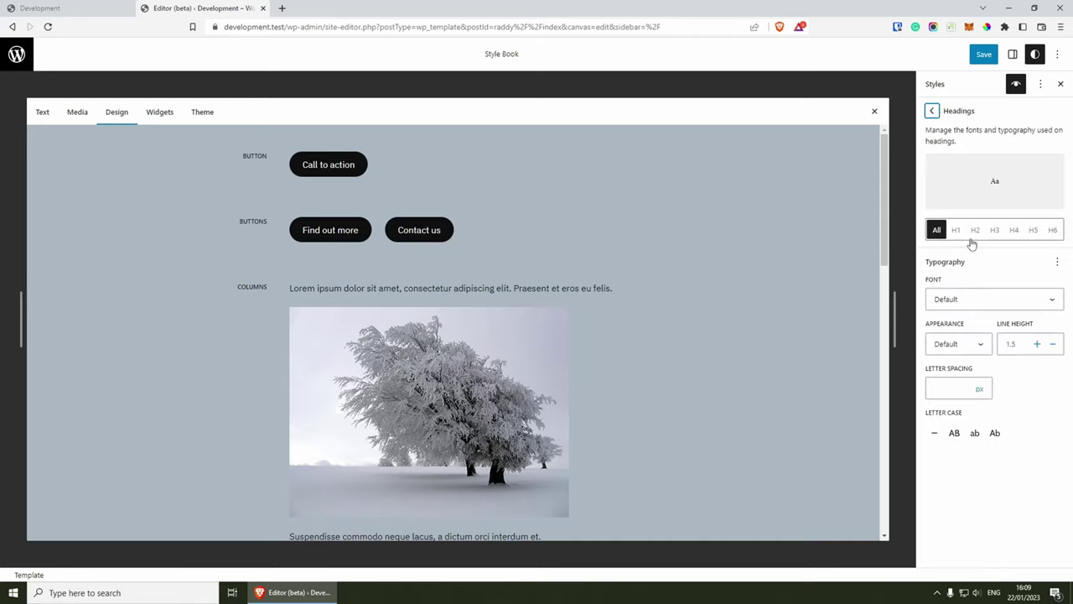
pyautogui.click(39, 113)
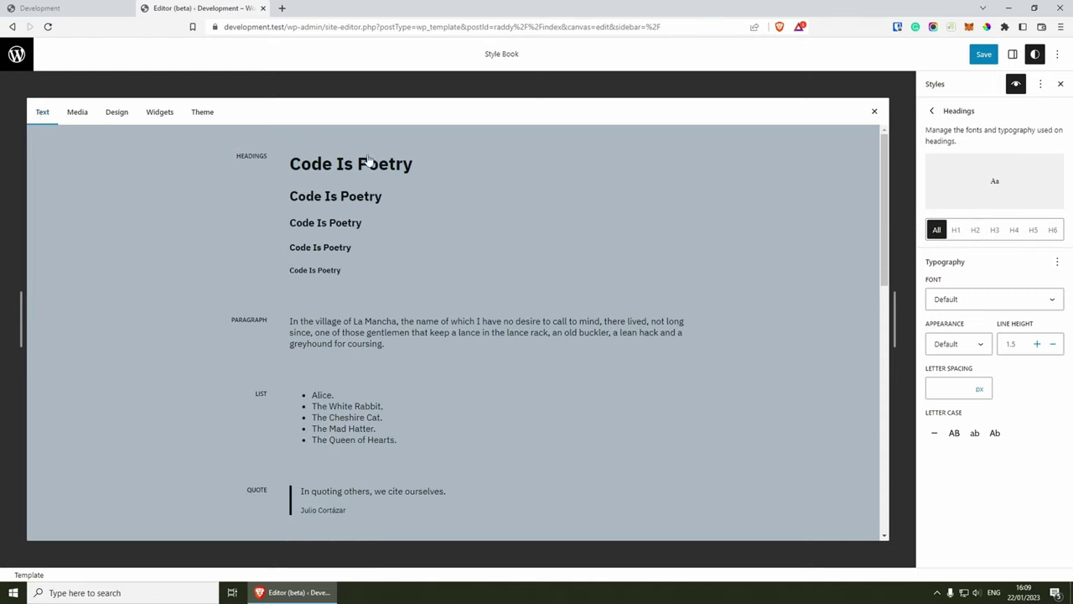
pyautogui.click(966, 307)
pyautogui.click(962, 345)
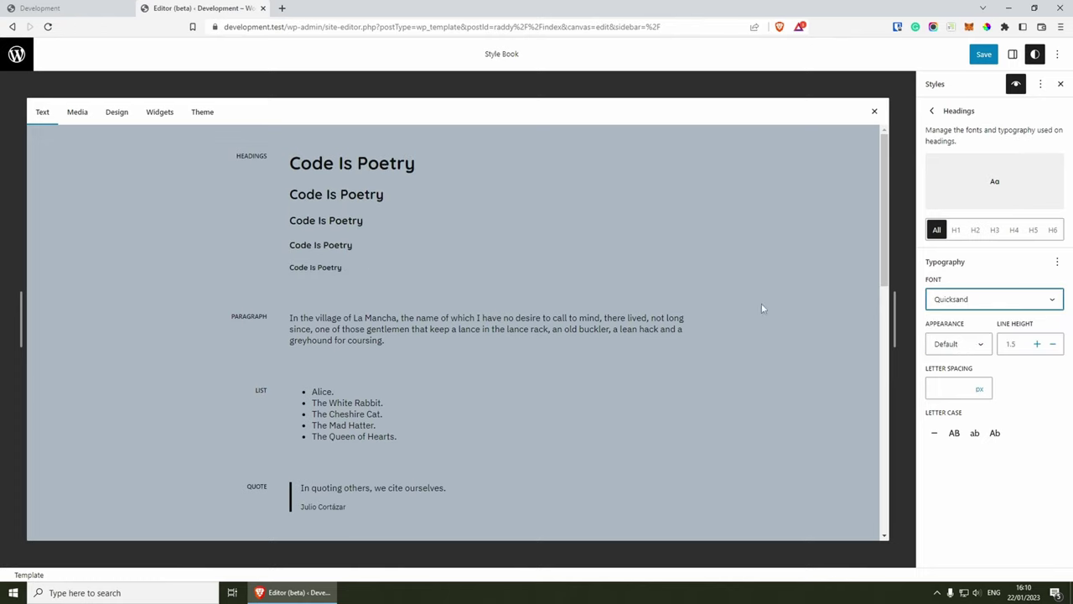
# Step: Set the font appearance for all heading levels to Extra Bold
pyautogui.click(967, 350)
pyautogui.scroll(-5, 960, 419)
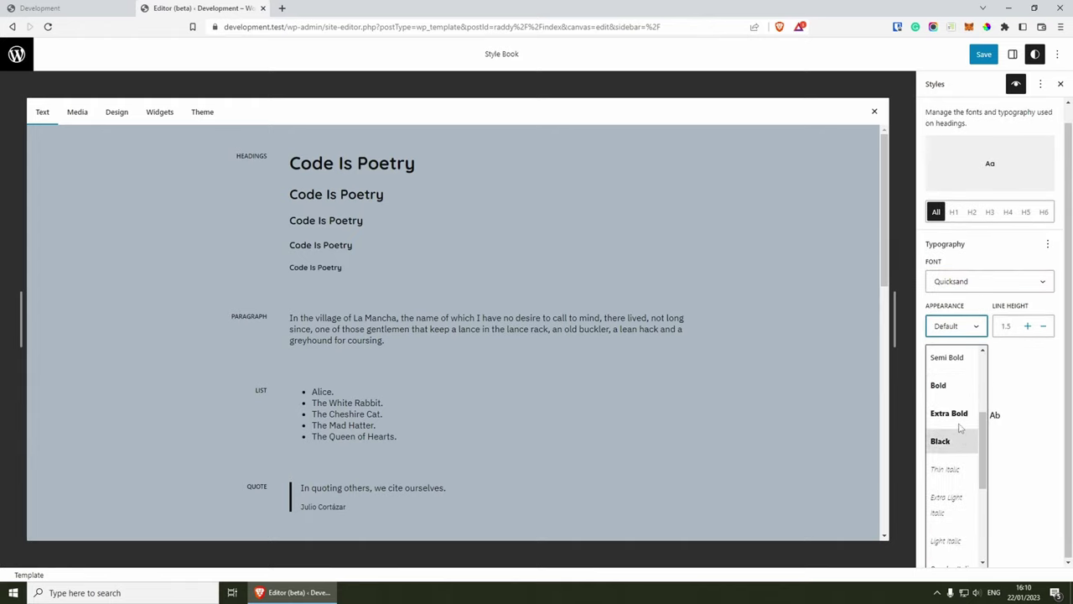
pyautogui.click(956, 413)
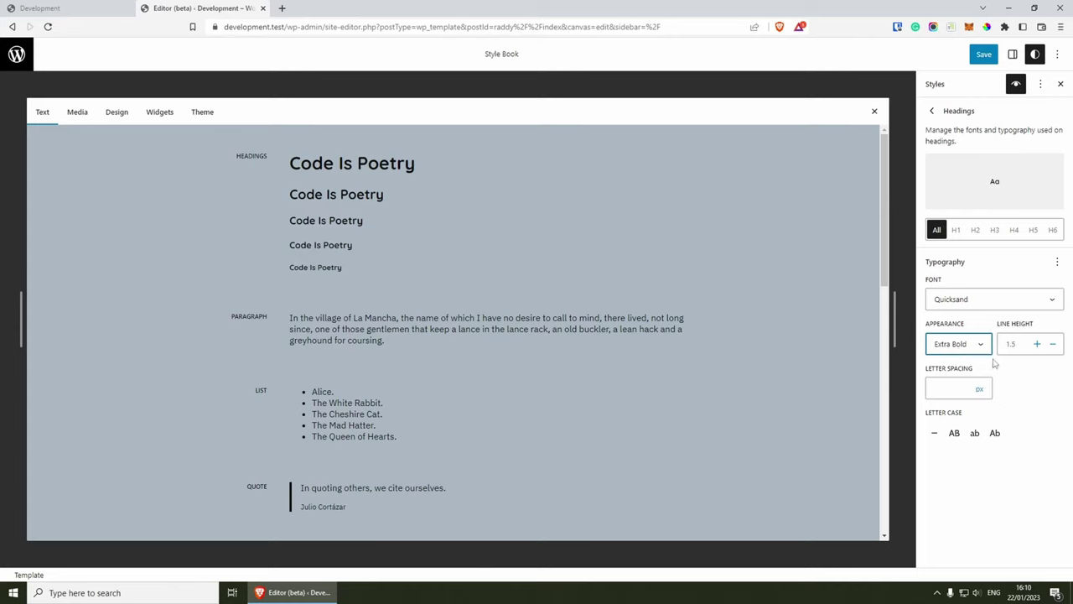
# Step: Check the typography options for the H1 heading level and return to the main global styles overview
pyautogui.click(957, 232)
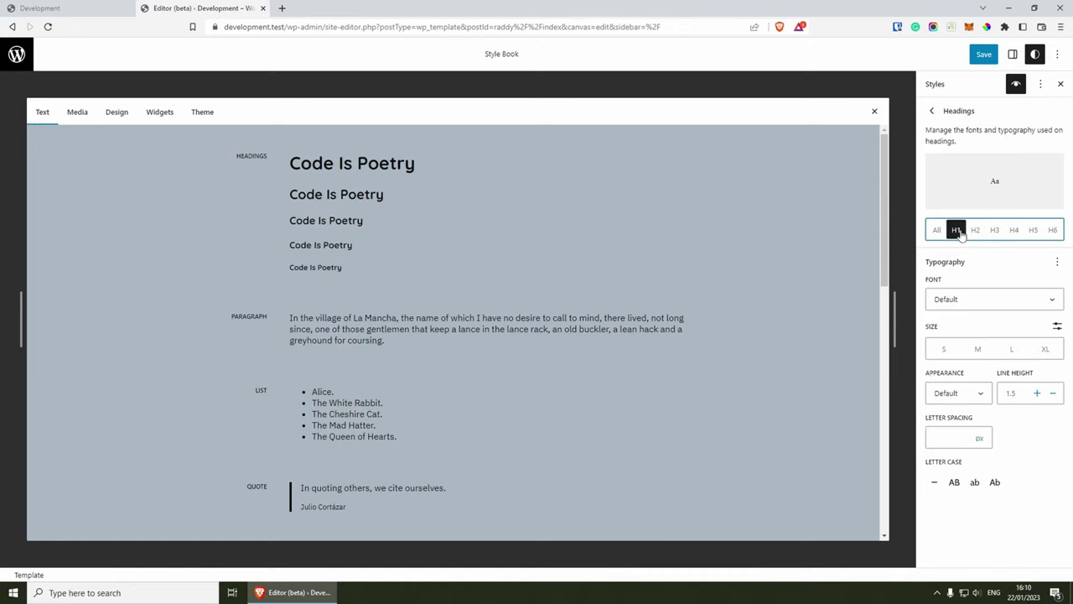
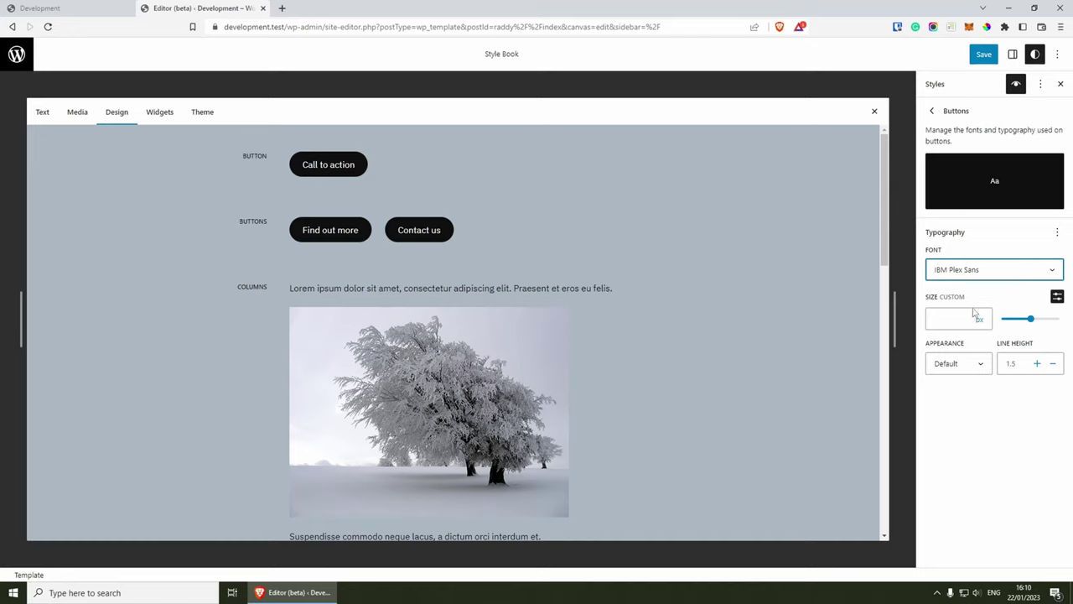
pyautogui.click(934, 111)
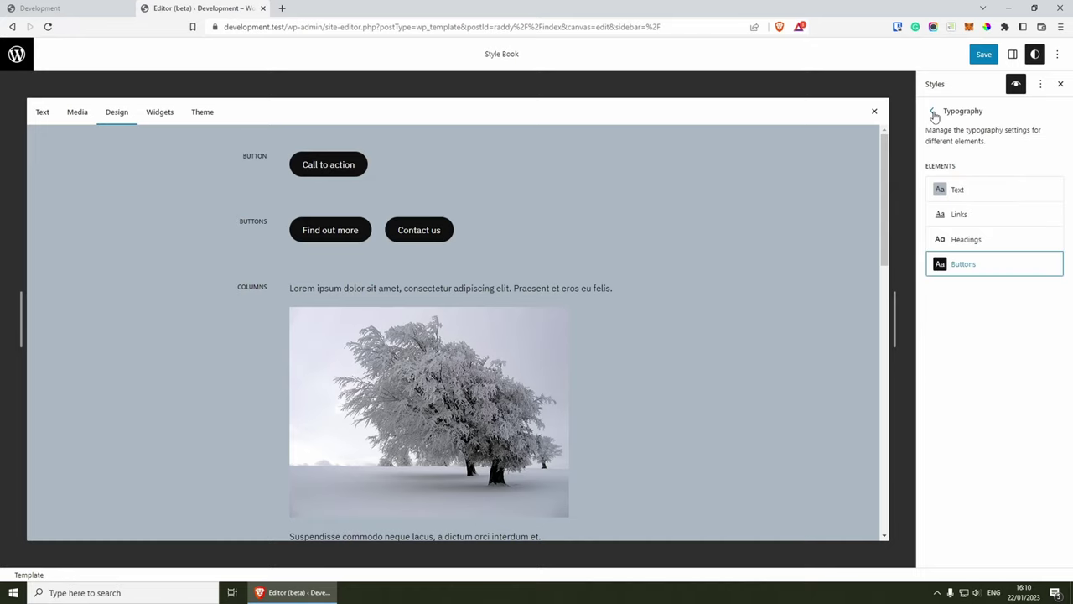
pyautogui.click(934, 112)
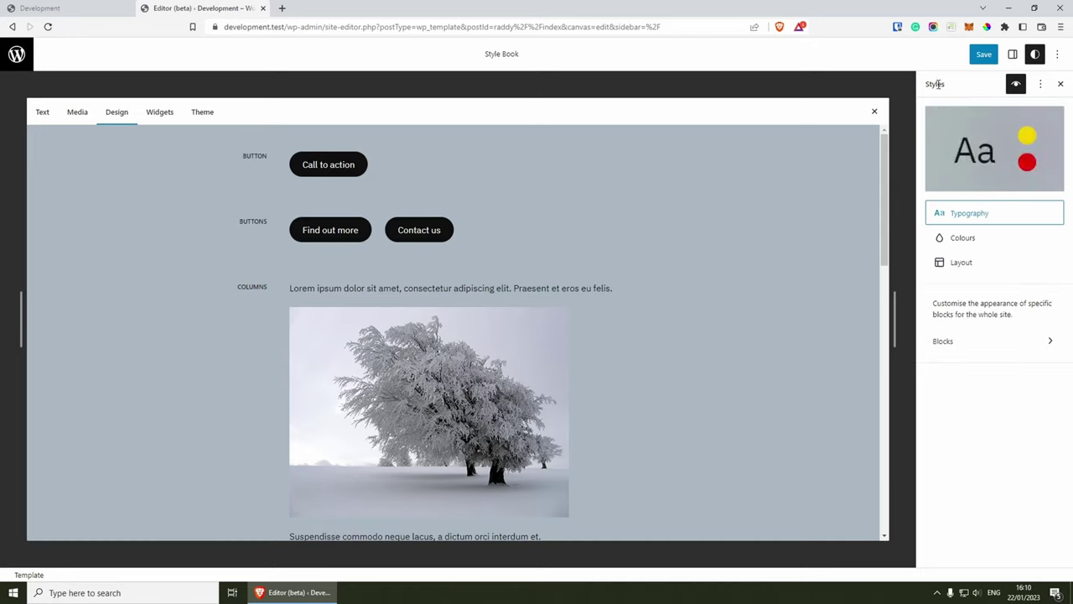
# Step: Browse the list of blocks with site-wide styles and inspect the style options of the Button block
pyautogui.click(991, 344)
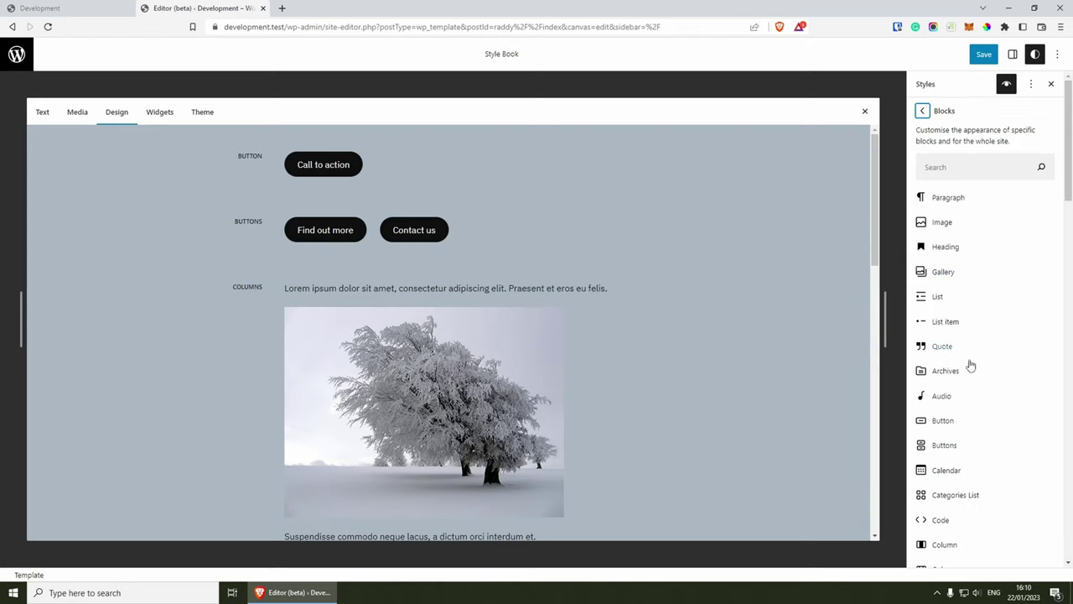
pyautogui.scroll(-3, 970, 385)
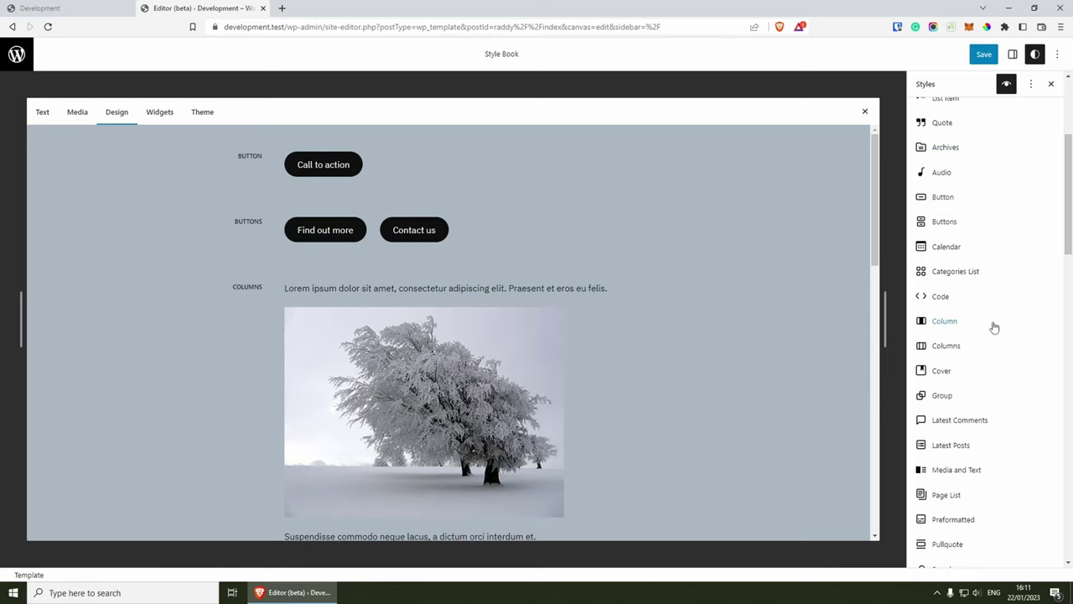
pyautogui.scroll(3, 994, 328)
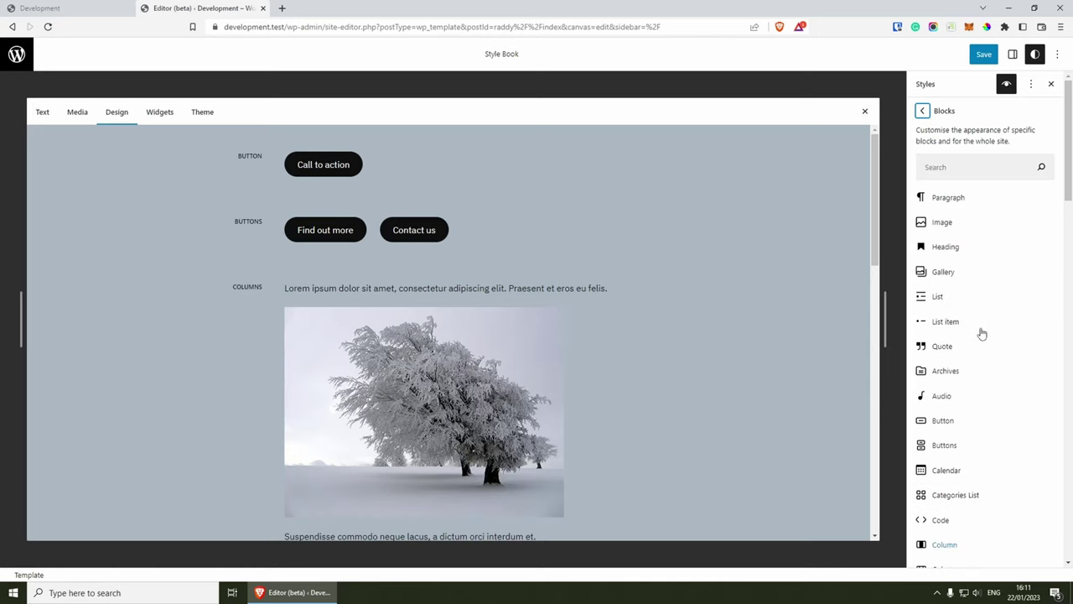
pyautogui.click(980, 425)
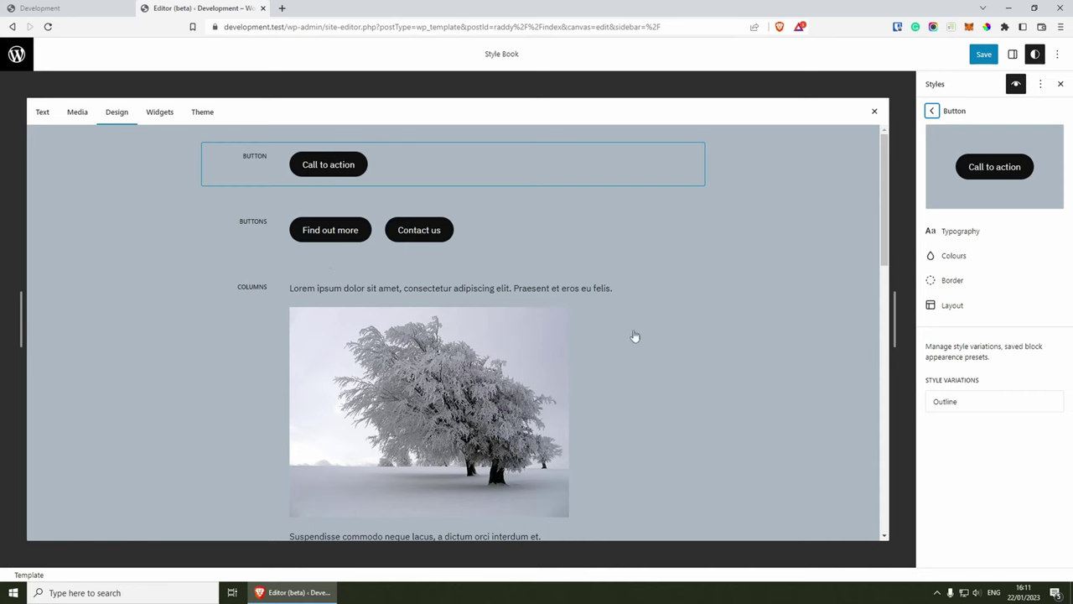
pyautogui.scroll(-2, 659, 336)
pyautogui.scroll(1, 659, 336)
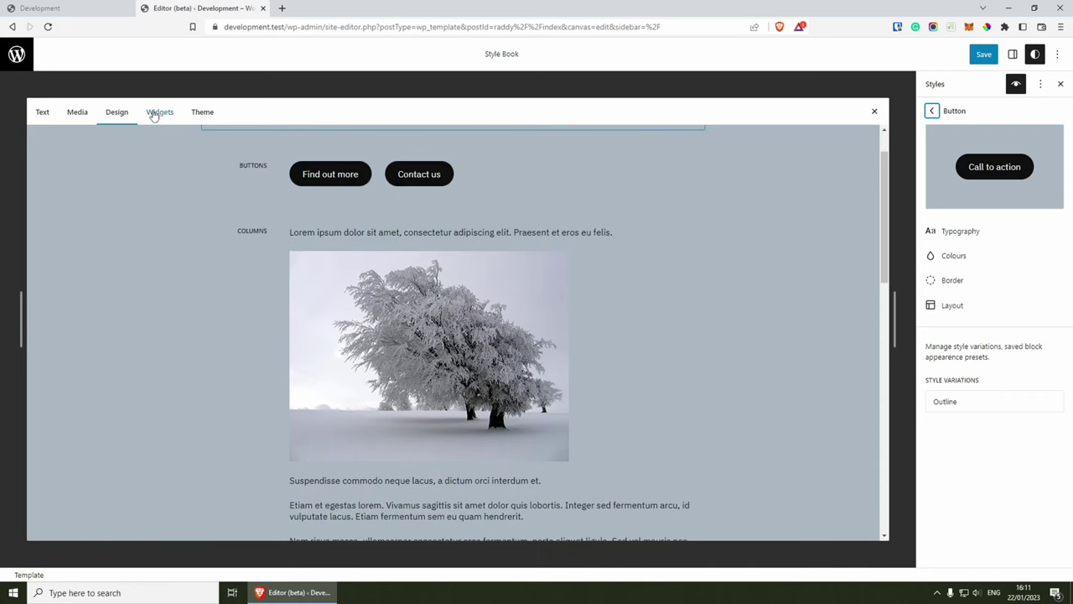
# Step: Inspect the Image block's border options from the media examples in the Style Book
pyautogui.click(77, 111)
pyautogui.click(547, 250)
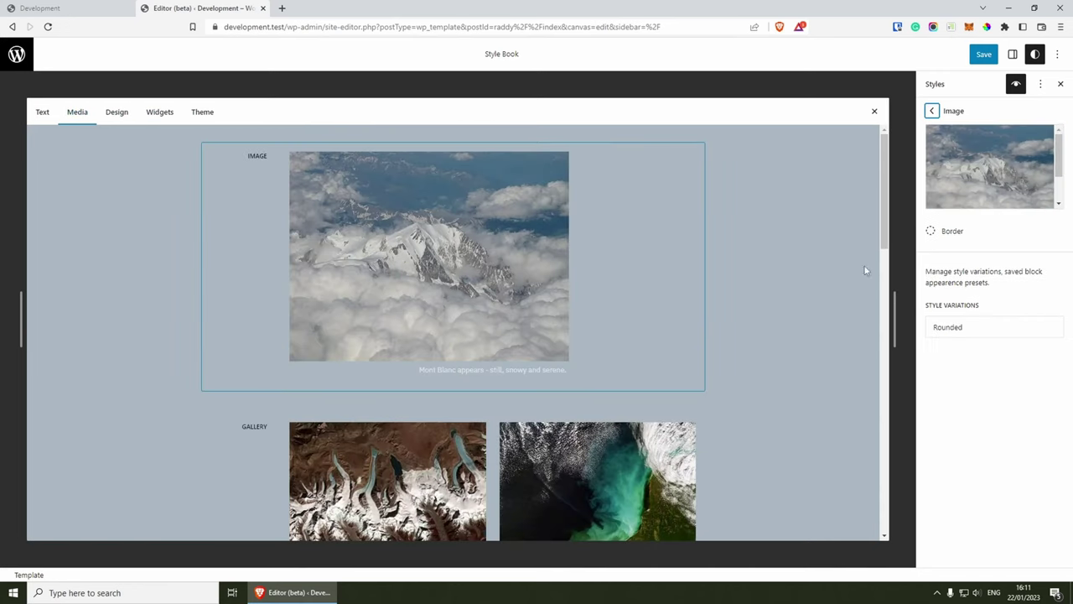
pyautogui.click(959, 233)
pyautogui.moveTo(1000, 257)
pyautogui.mouseDown()
pyautogui.moveTo(1047, 255)
pyautogui.moveTo(1000, 256)
pyautogui.mouseUp()
pyautogui.click(933, 112)
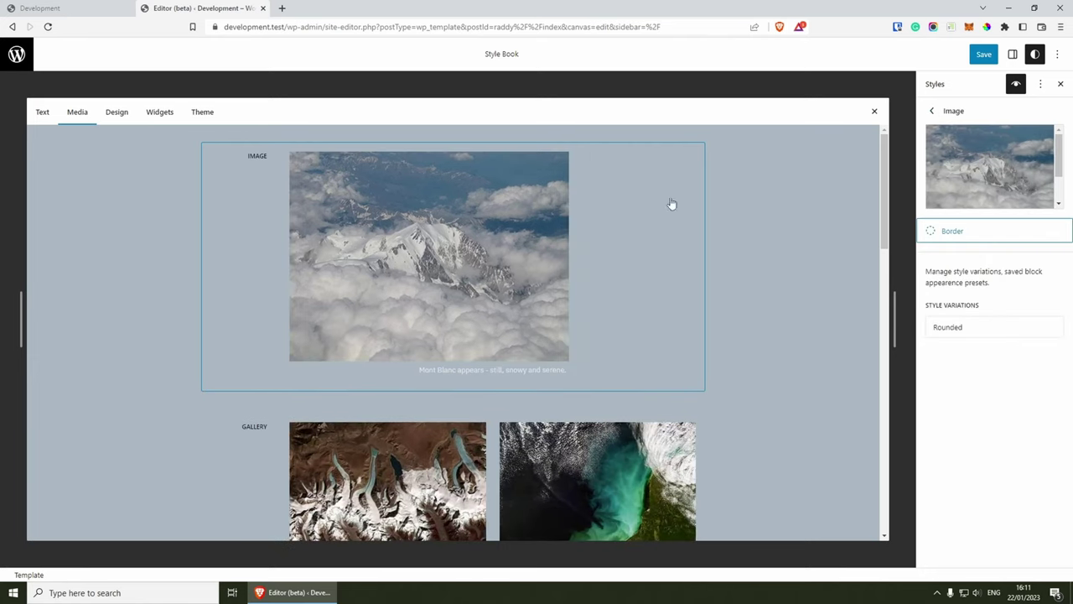
# Step: Set the Cover block's typography font to Quicksand, selecting the block from the Style Book's media examples
pyautogui.scroll(-6, 485, 255)
pyautogui.scroll(-1, 485, 255)
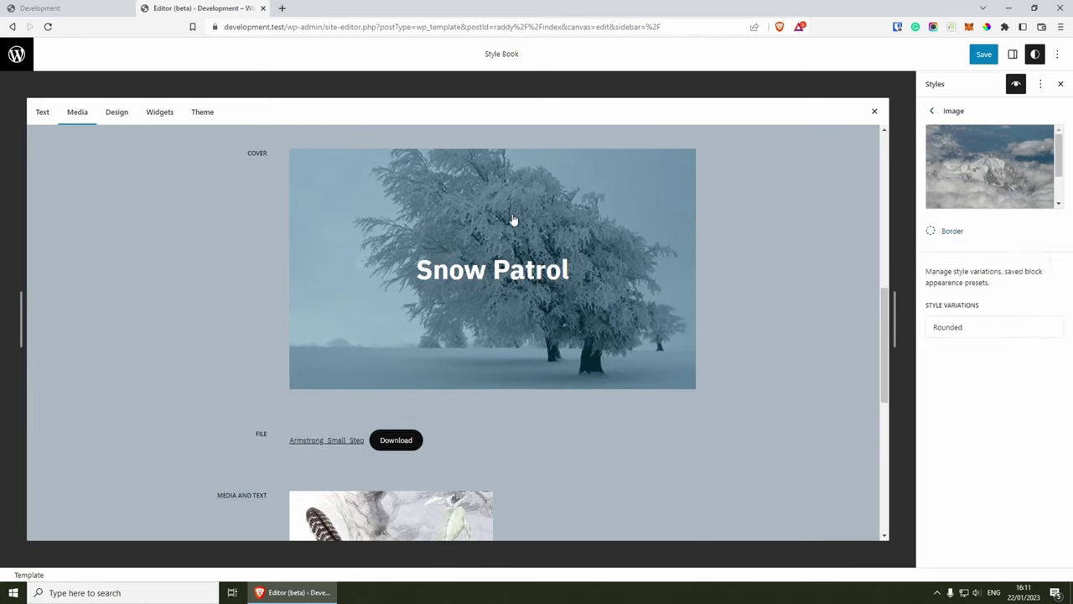
pyautogui.click(514, 219)
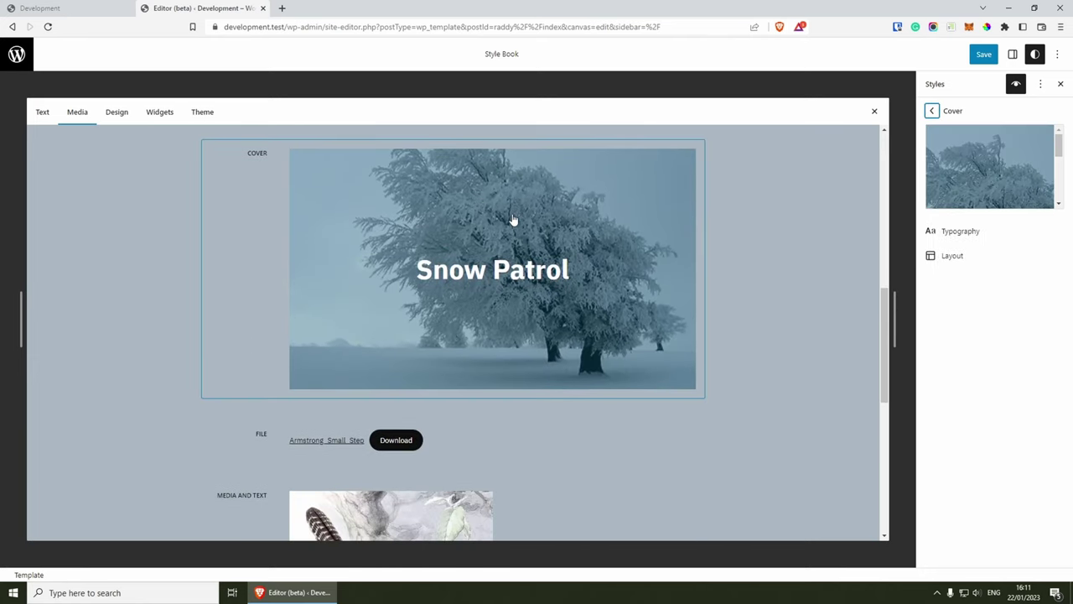
pyautogui.click(964, 232)
pyautogui.click(980, 300)
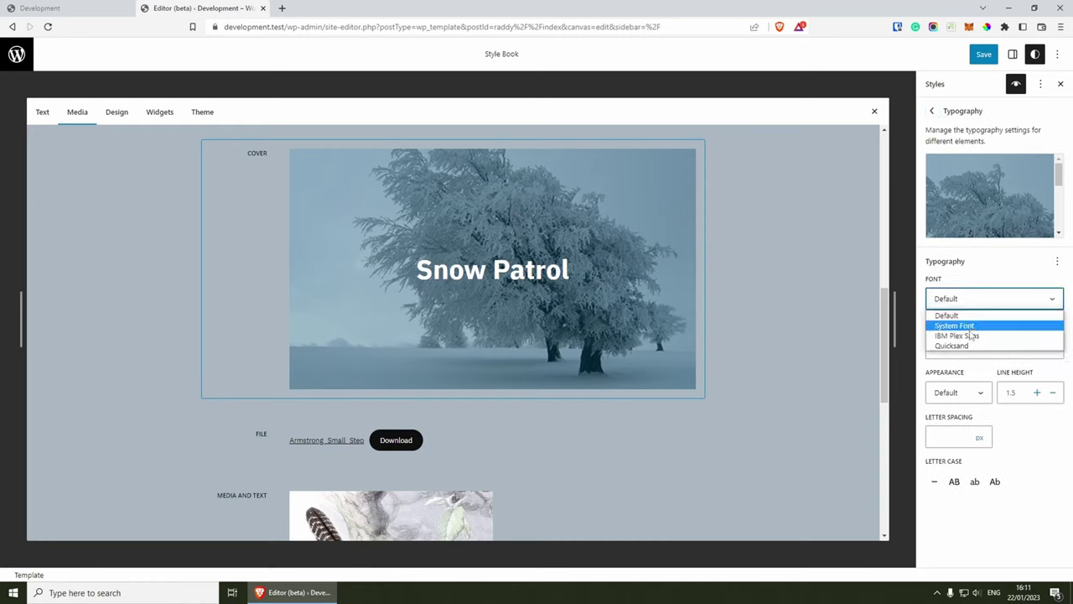
pyautogui.click(970, 343)
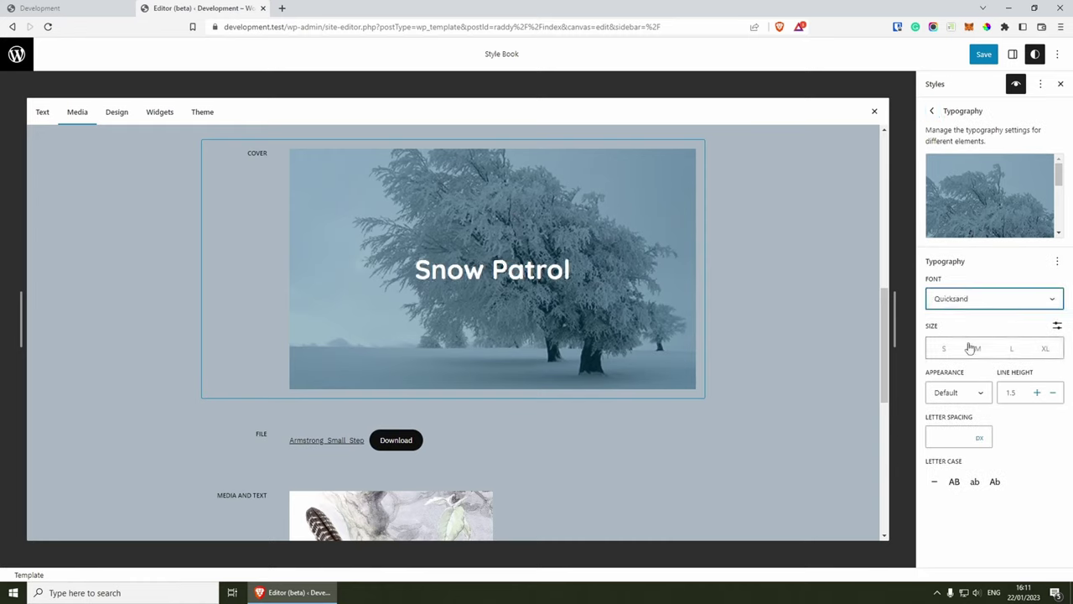
# Step: Check the Cover block's padding and margin options and leave its block styles
pyautogui.click(931, 111)
pyautogui.click(952, 256)
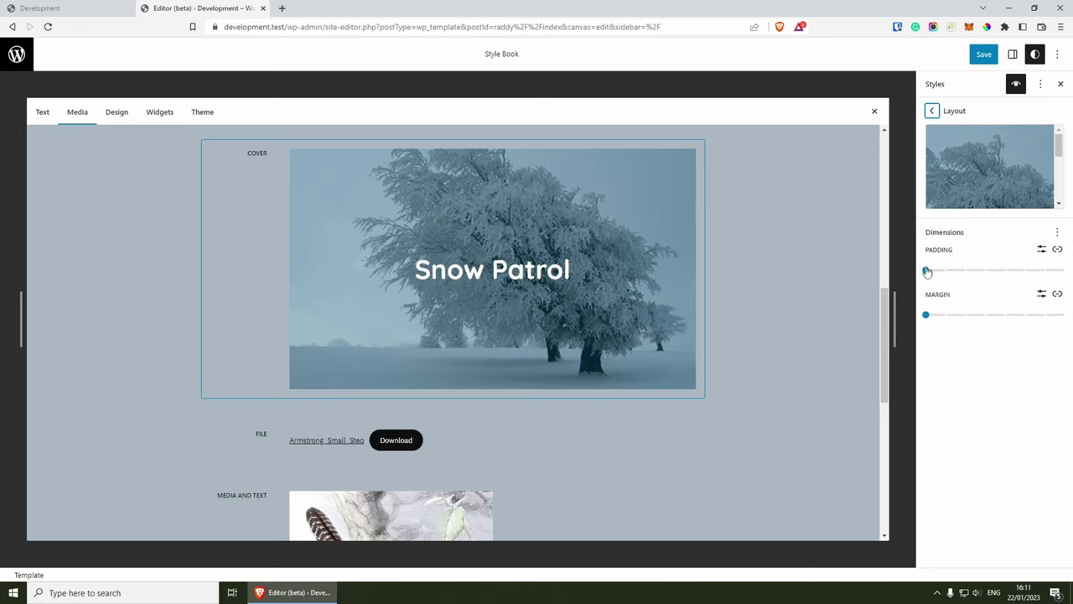
pyautogui.click(927, 271)
pyautogui.click(931, 112)
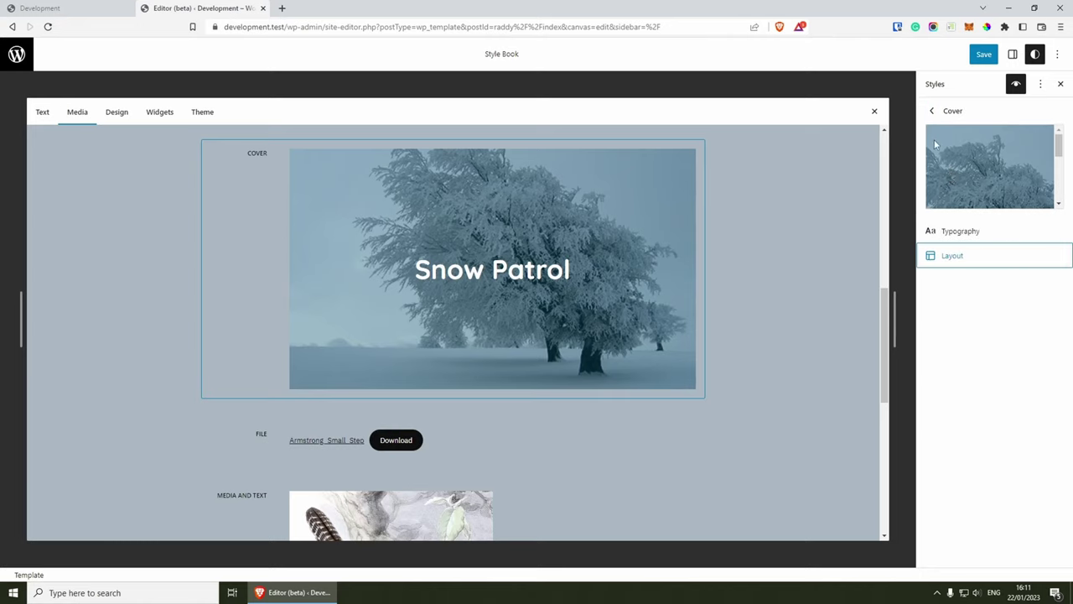
pyautogui.click(932, 113)
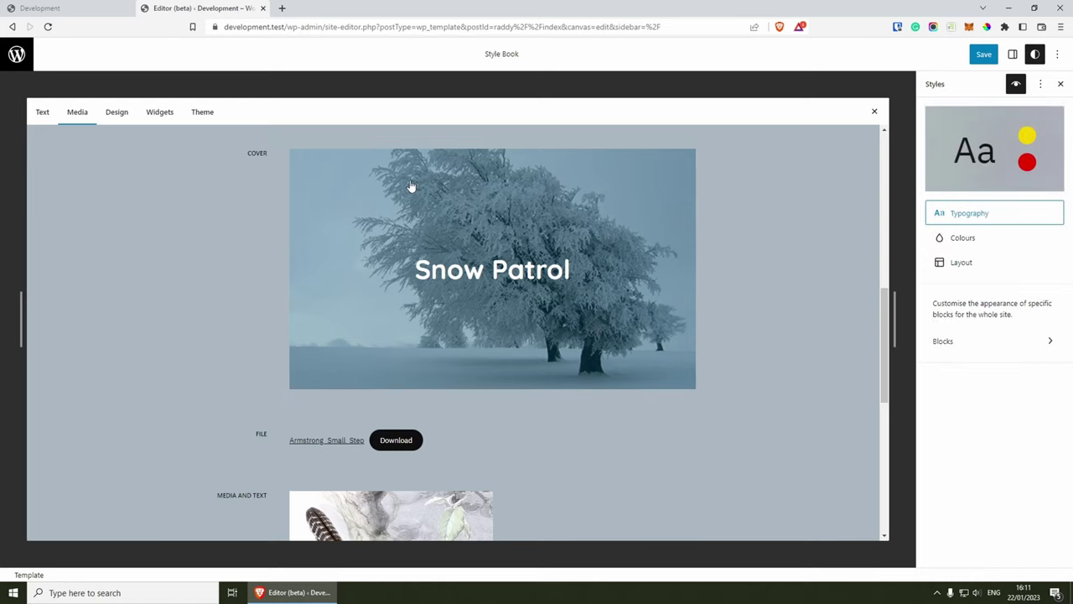
# Step: Set the Button block's border radius to 0 px, selecting the block from the Style Book's design examples
pyautogui.click(125, 115)
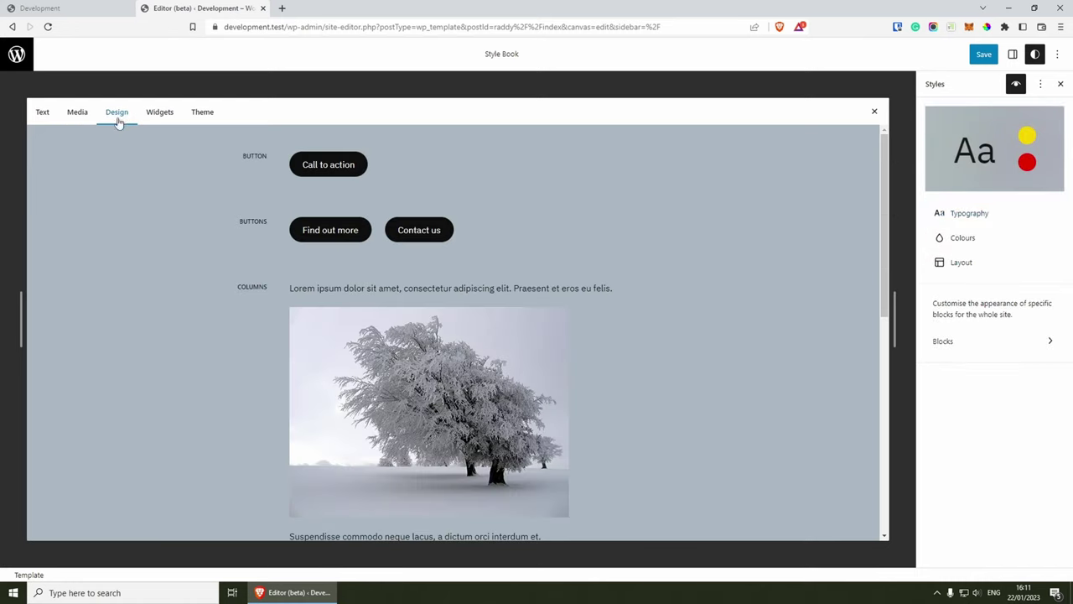
pyautogui.scroll(-5, 293, 298)
pyautogui.click(313, 288)
pyautogui.click(444, 172)
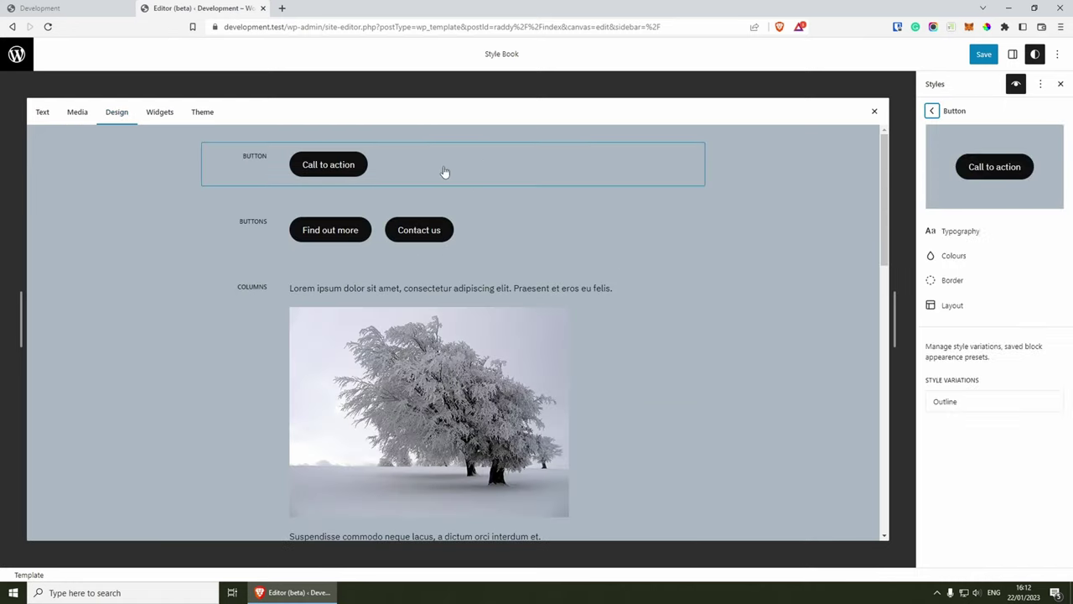
pyautogui.click(972, 281)
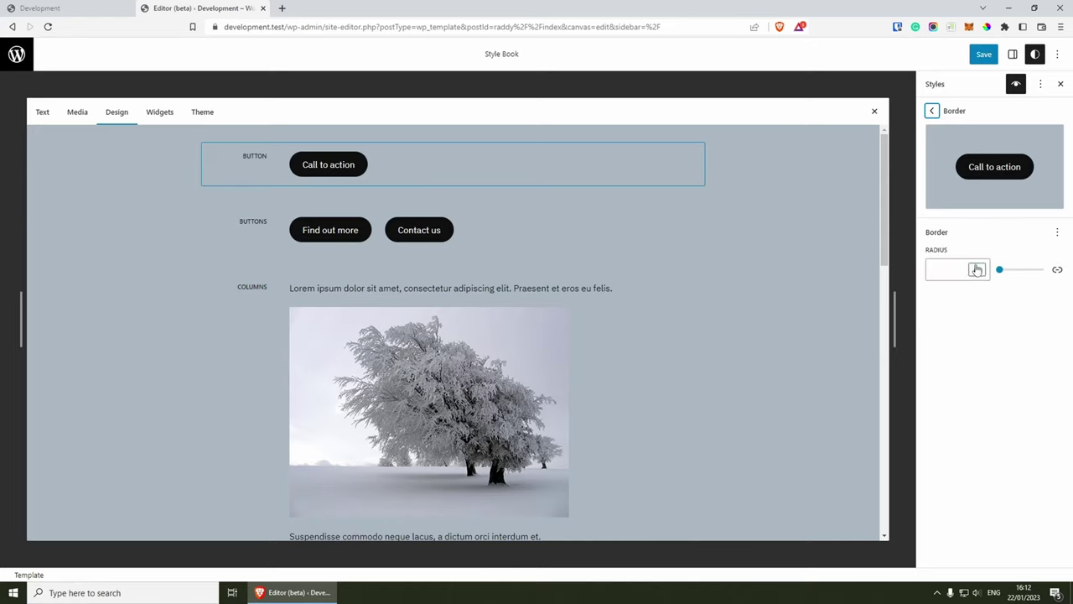
pyautogui.moveTo(1004, 275); pyautogui.dragTo(929, 266)
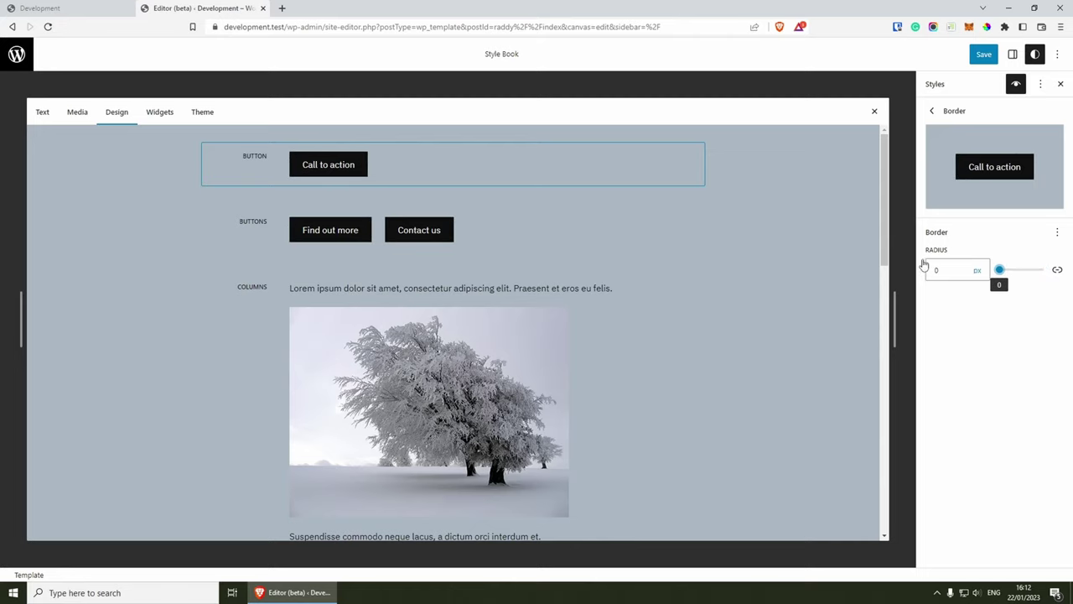
pyautogui.click(931, 110)
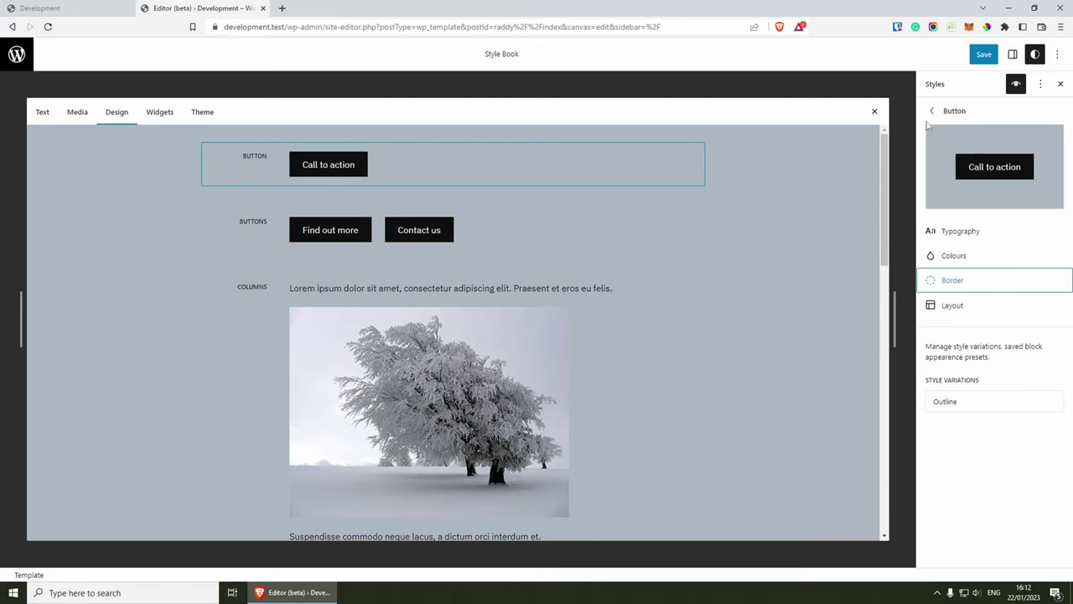
# Step: Check the background colour options available for the Button block
pyautogui.click(956, 255)
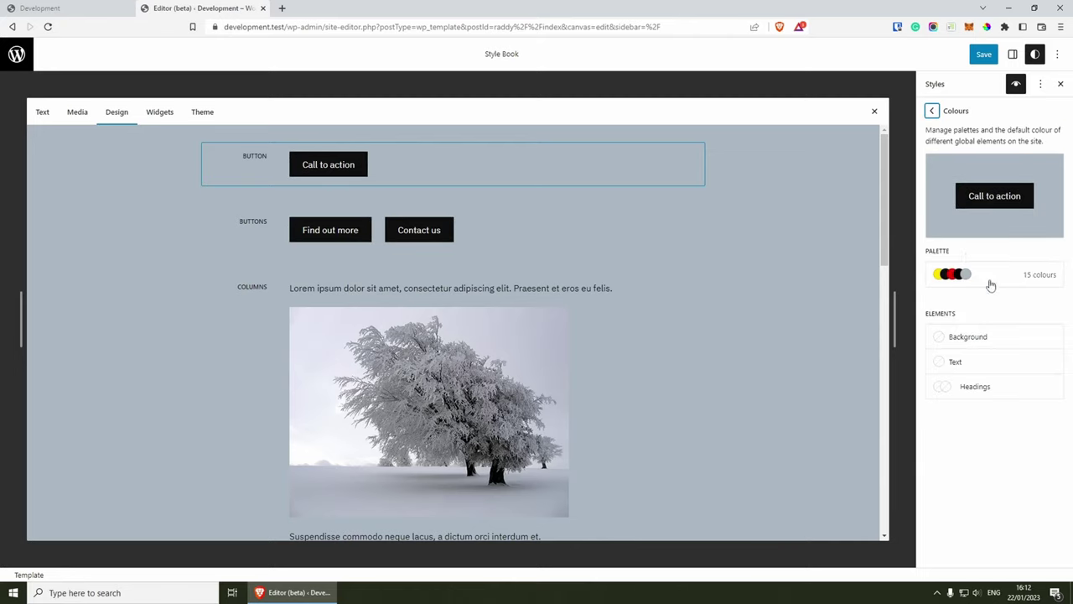
pyautogui.click(981, 338)
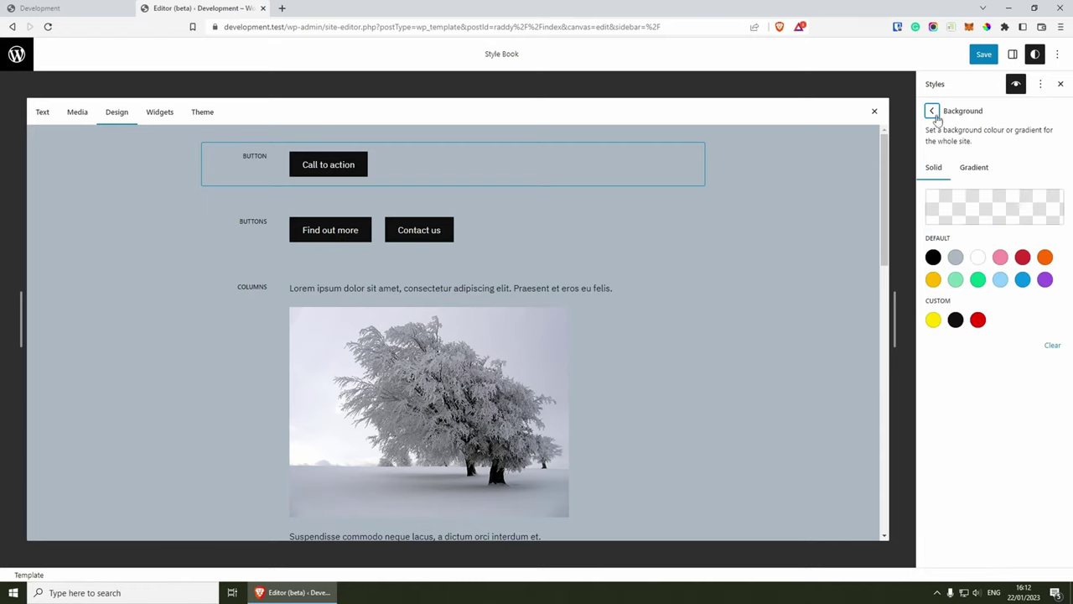
pyautogui.click(932, 111)
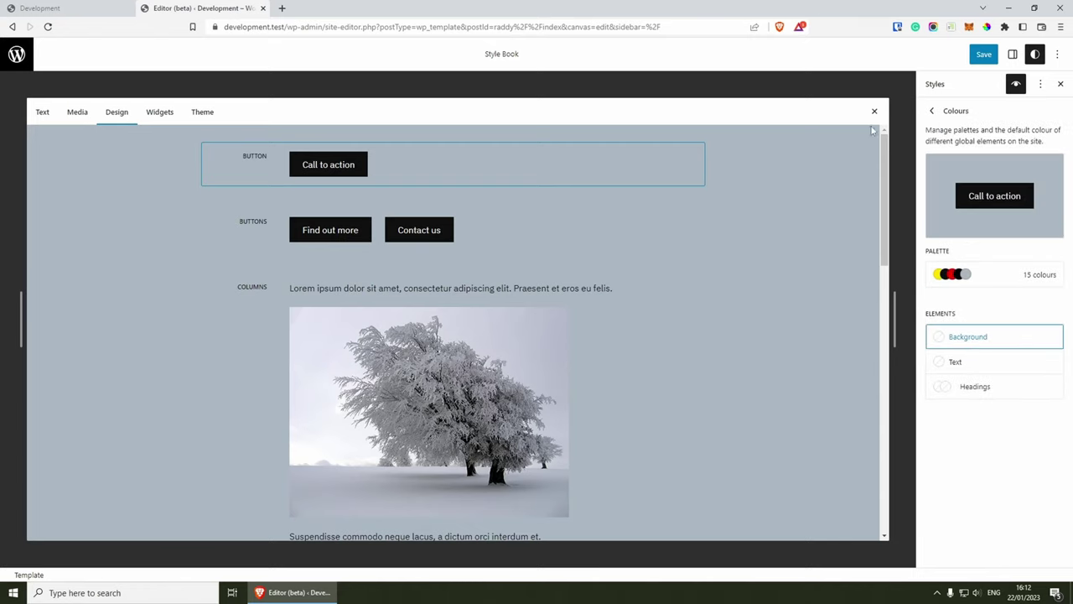
# Step: Save the site's style changes and view the Development site's front page
pyautogui.click(984, 54)
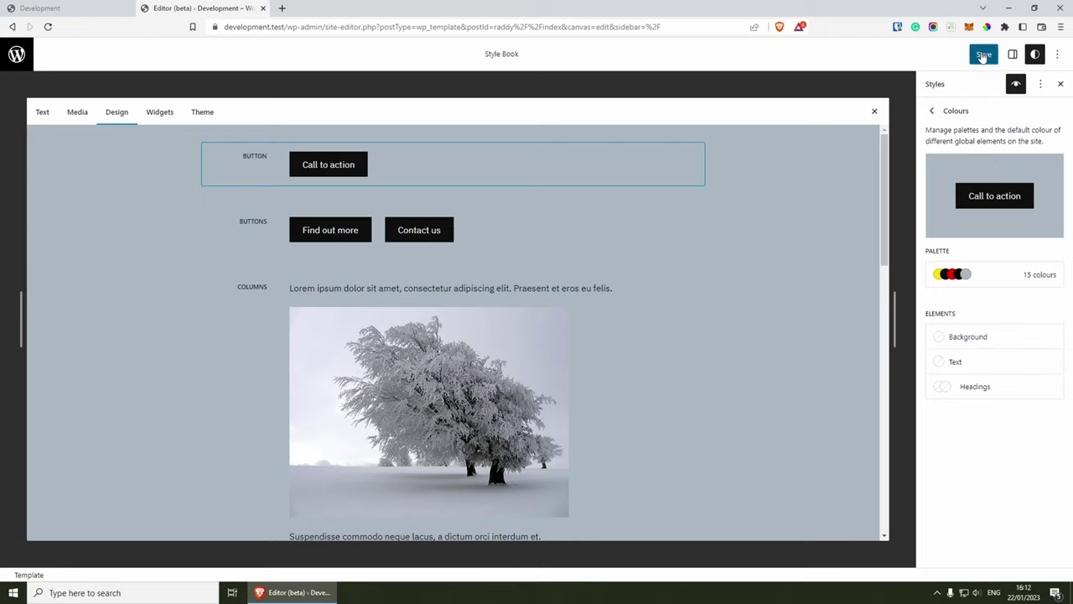
pyautogui.click(983, 55)
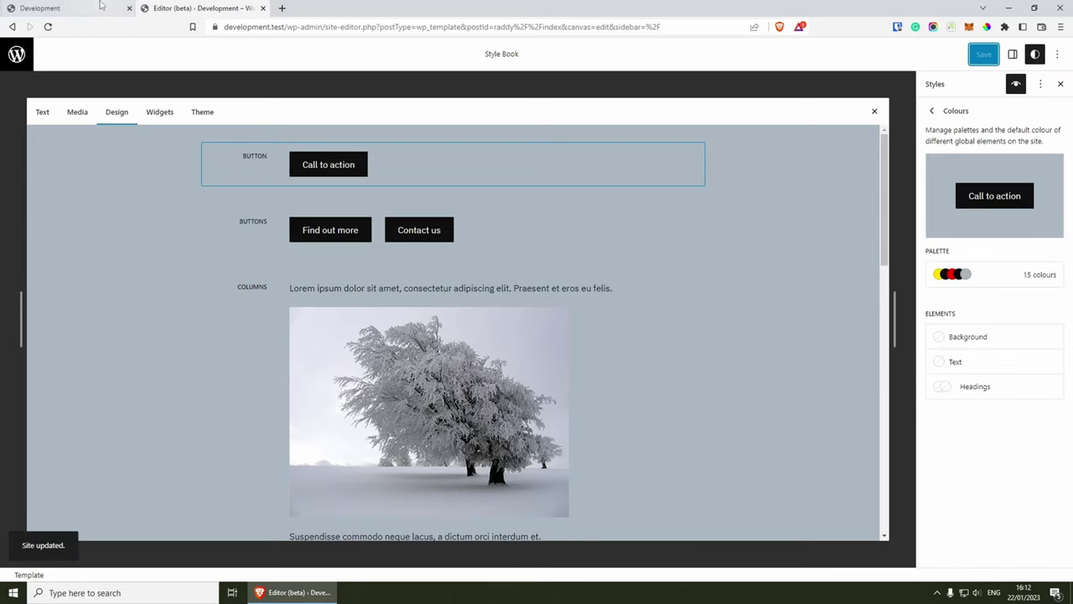
pyautogui.click(67, 8)
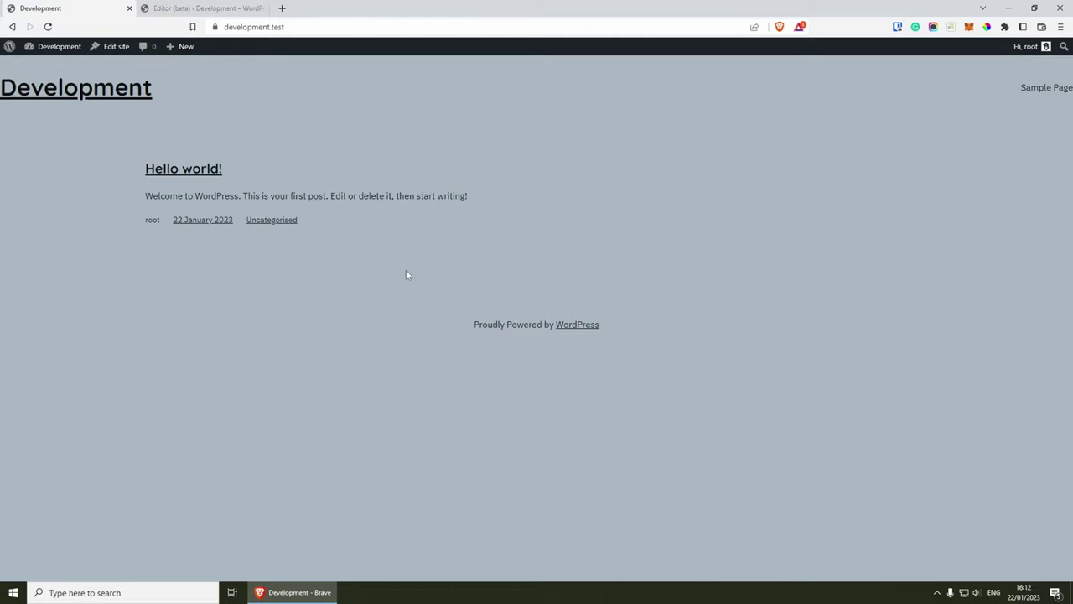
pyautogui.moveTo(127, 157); pyautogui.dragTo(556, 269)
pyautogui.click(558, 270)
# Step: Export the Raddy theme with its user changes using Create Block Theme in the WordPress dashboard
pyautogui.moveTo(42, 48)
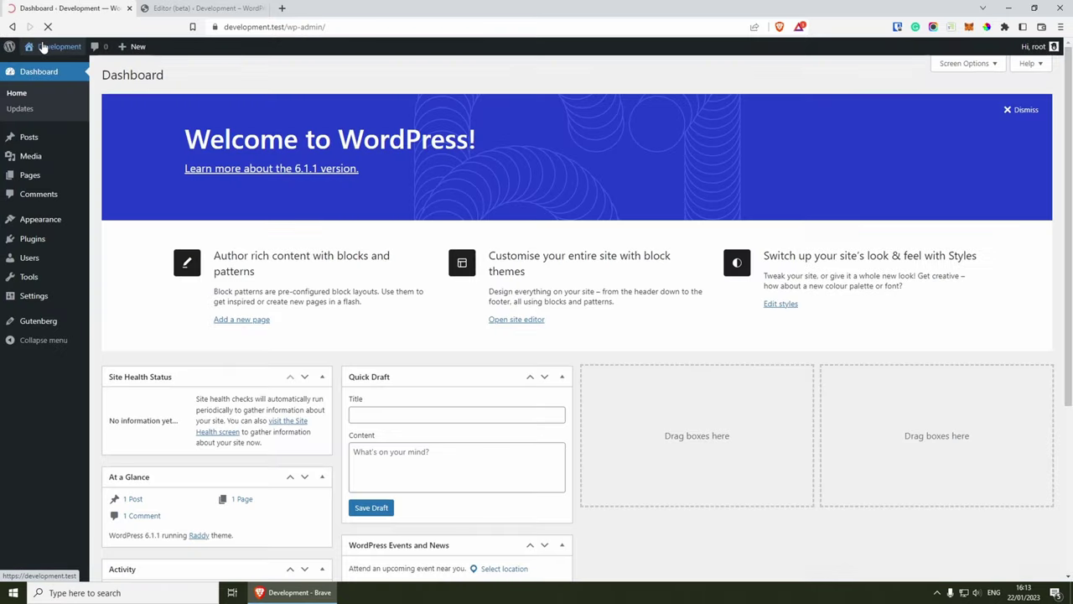
pyautogui.moveTo(40, 220)
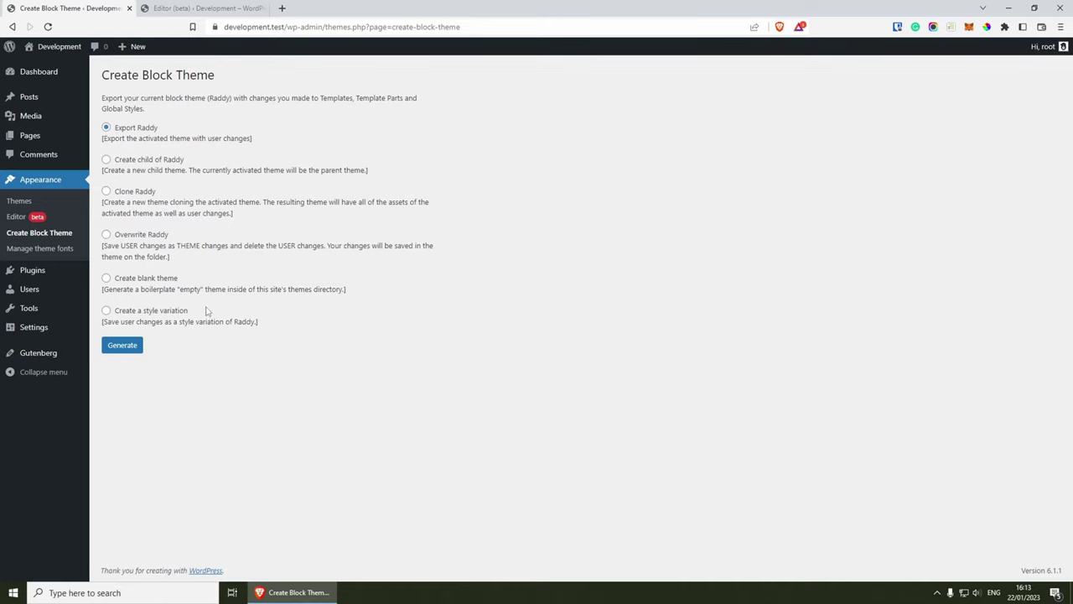
pyautogui.click(137, 346)
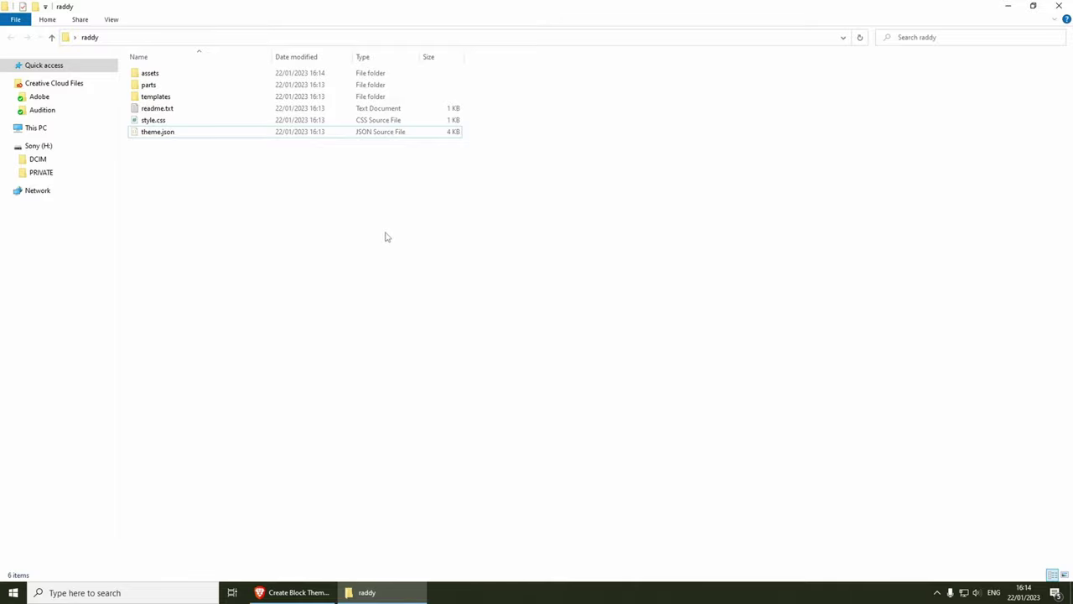
# Step: Open theme.json from the exported raddy folder in Visual Studio Code and examine its colour palette and layout settings
pyautogui.doubleClick(163, 134)
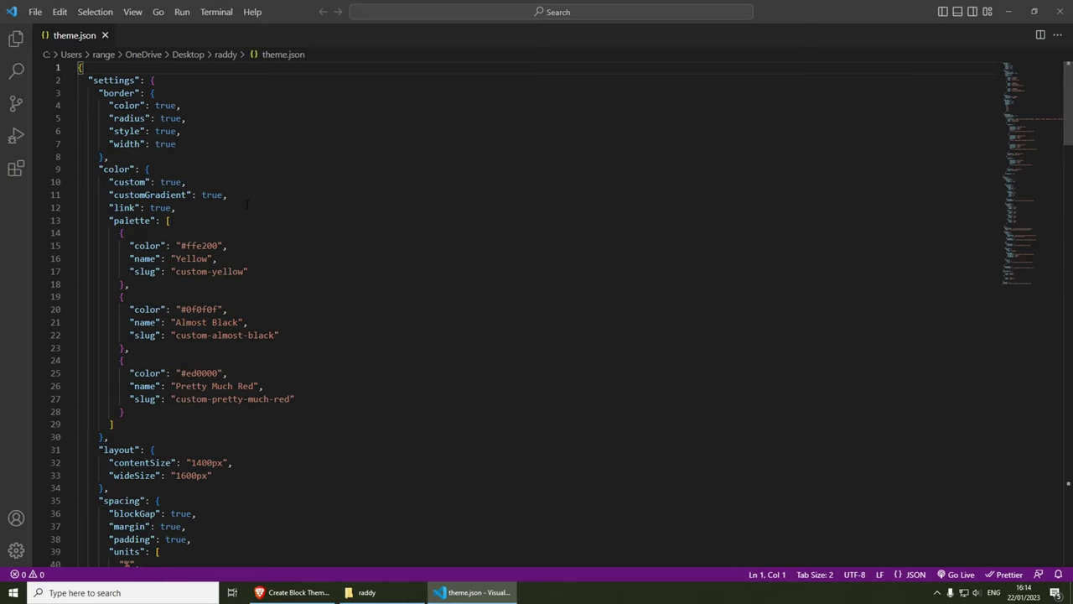
pyautogui.doubleClick(191, 258)
pyautogui.scroll(-1, 213, 271)
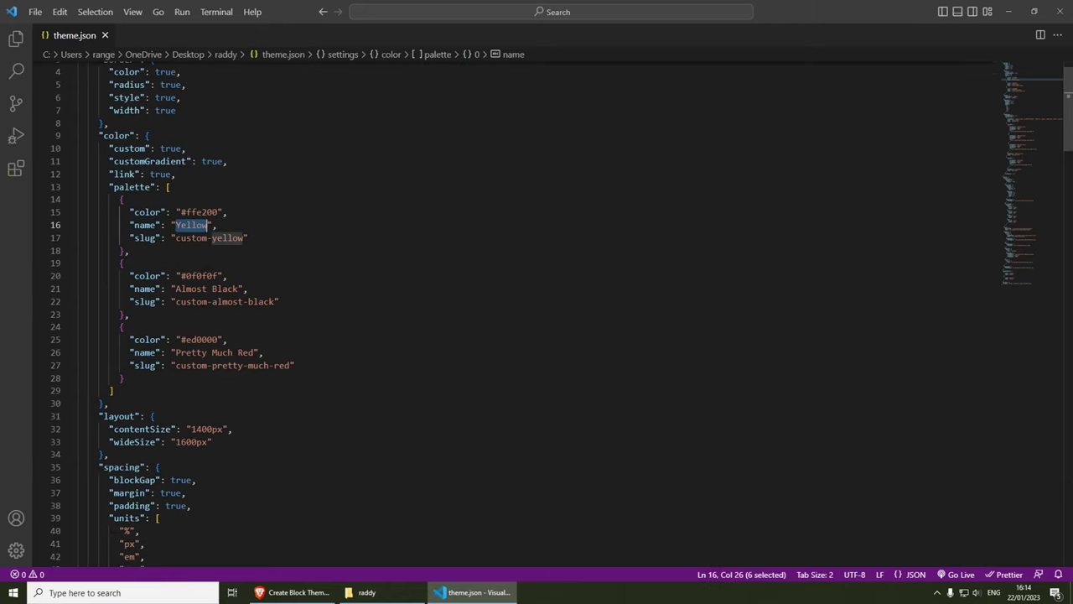
pyautogui.scroll(-1, 214, 271)
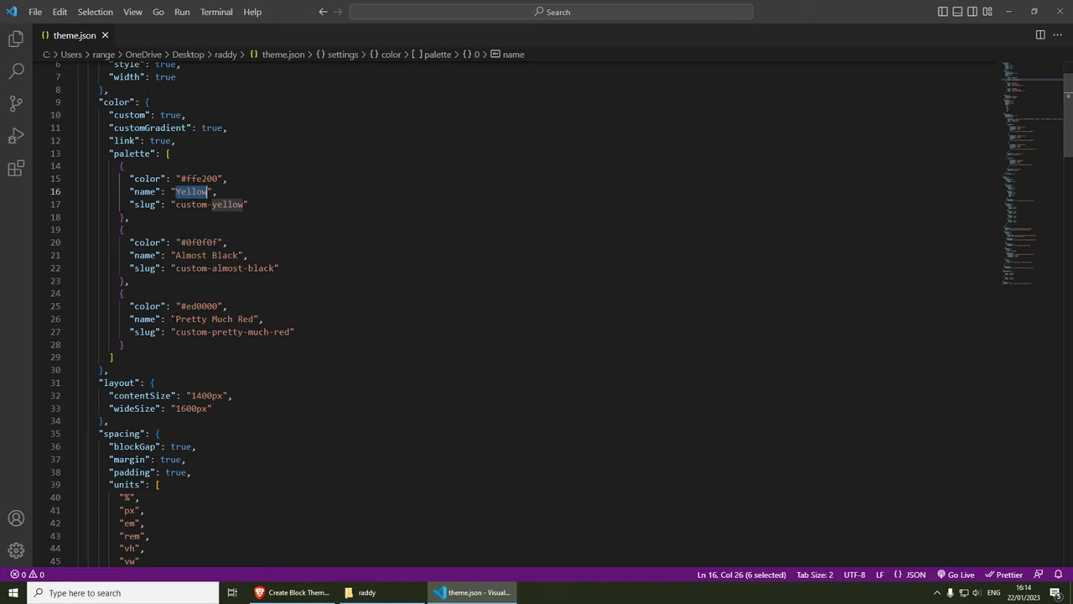
# Step: Examine the font families, block styles, element styles and template parts defined in the rest of theme.json
pyautogui.scroll(-6, 214, 277)
pyautogui.scroll(-8, 214, 277)
pyautogui.moveTo(156, 369); pyautogui.dragTo(98, 216)
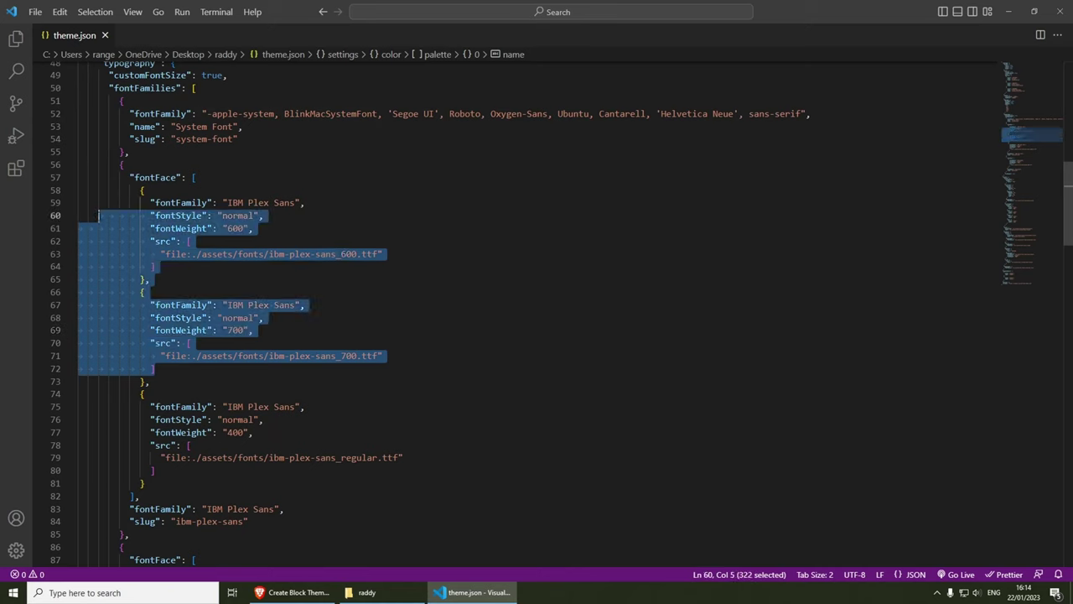
pyautogui.scroll(-12, 351, 283)
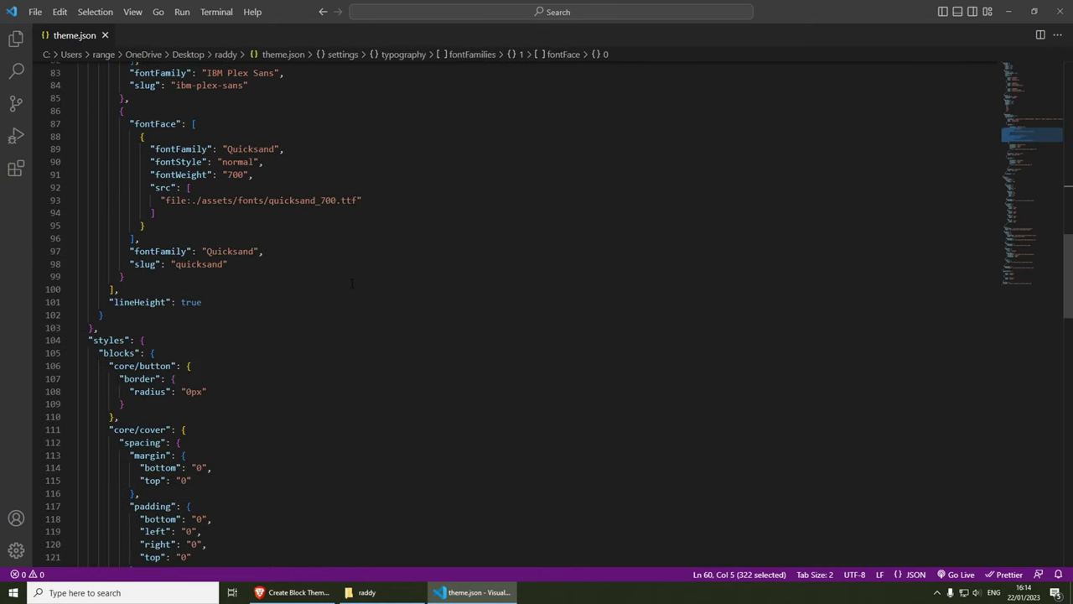
pyautogui.scroll(-20, 351, 283)
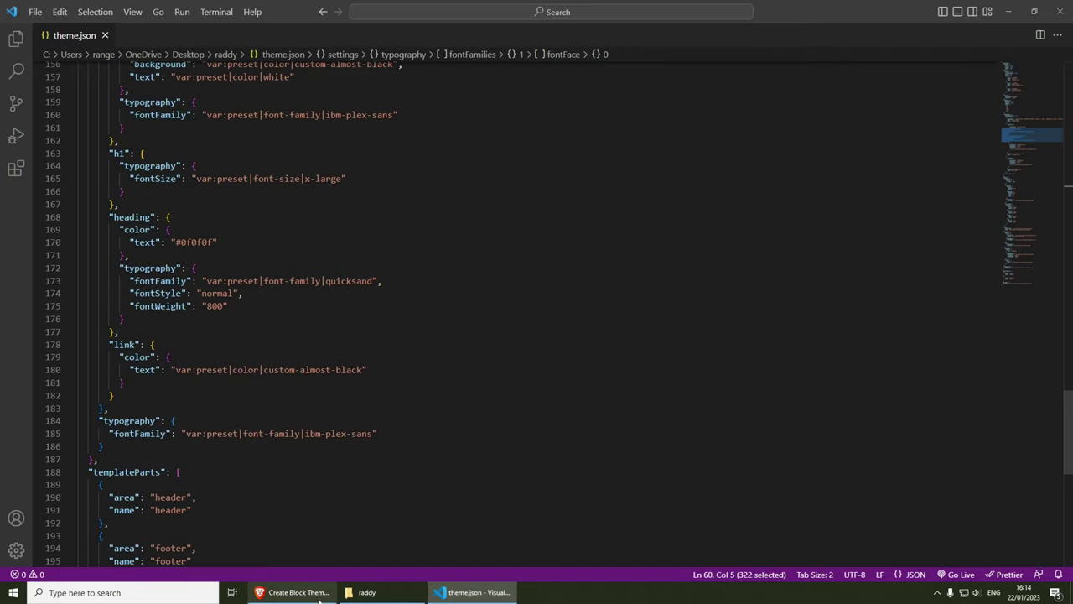
# Step: Switch to the WordPress dashboard in Brave and deactivate the Gutenberg and Create Block Theme plugins
pyautogui.click(294, 592)
pyautogui.click(15, 275)
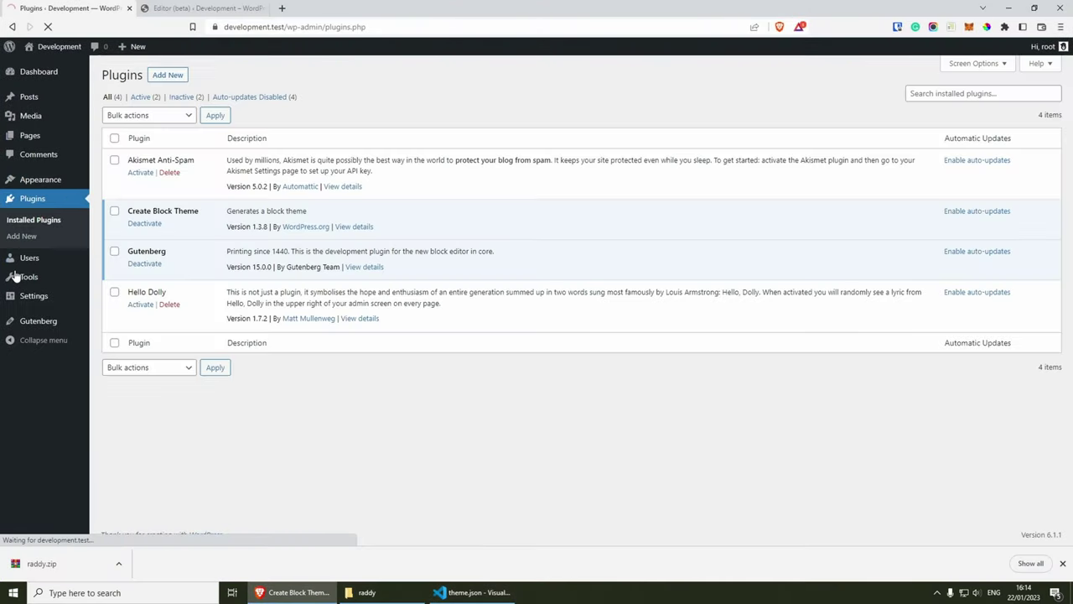
pyautogui.click(144, 264)
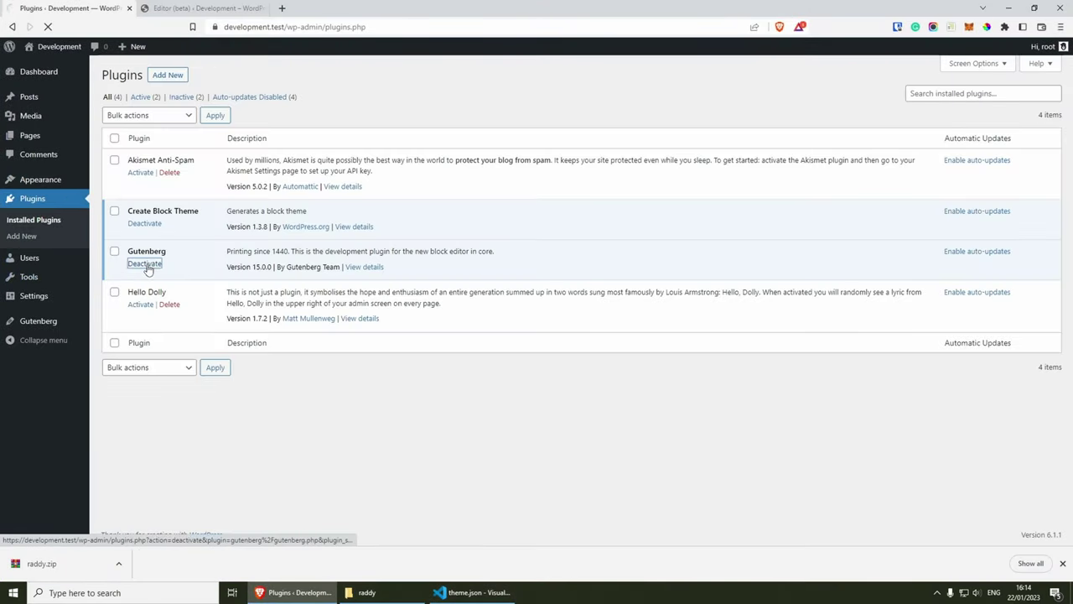
pyautogui.click(144, 258)
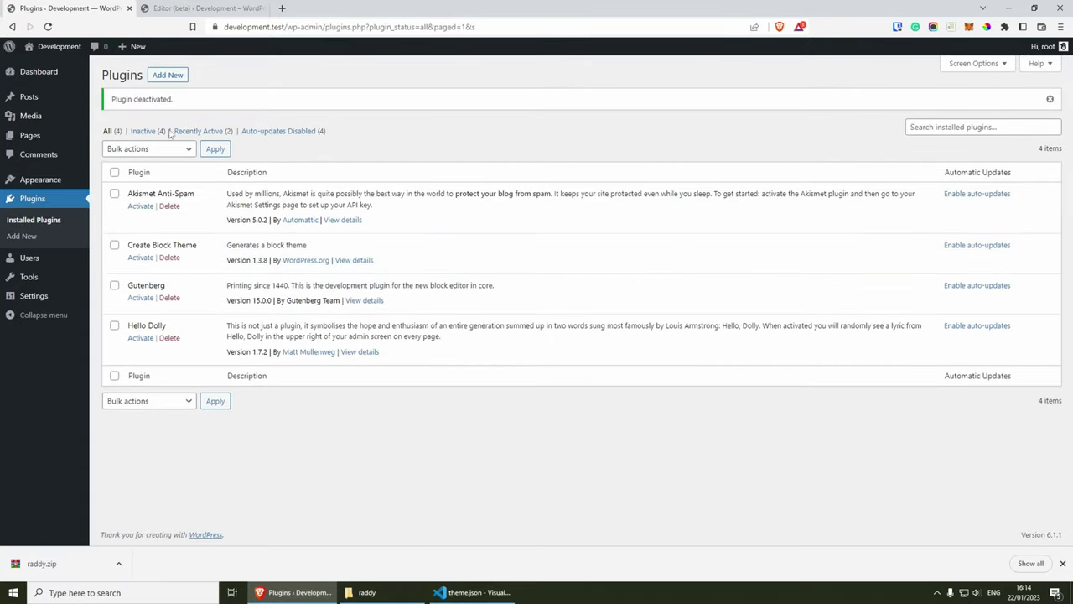
# Step: Load the development.test front page in place of the site editor and dismiss the browser's downloads bar
pyautogui.click(205, 9)
pyautogui.click(300, 27)
pyautogui.hotkey('shift', 'End')
pyautogui.press('BackSpace')
pyautogui.press('Return')
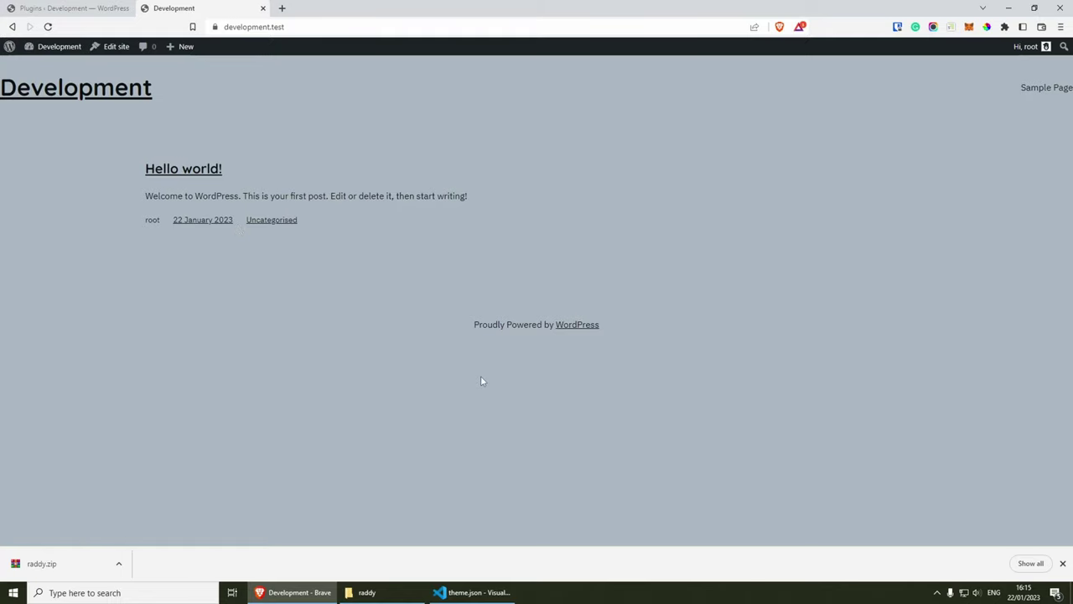
pyautogui.click(1063, 564)
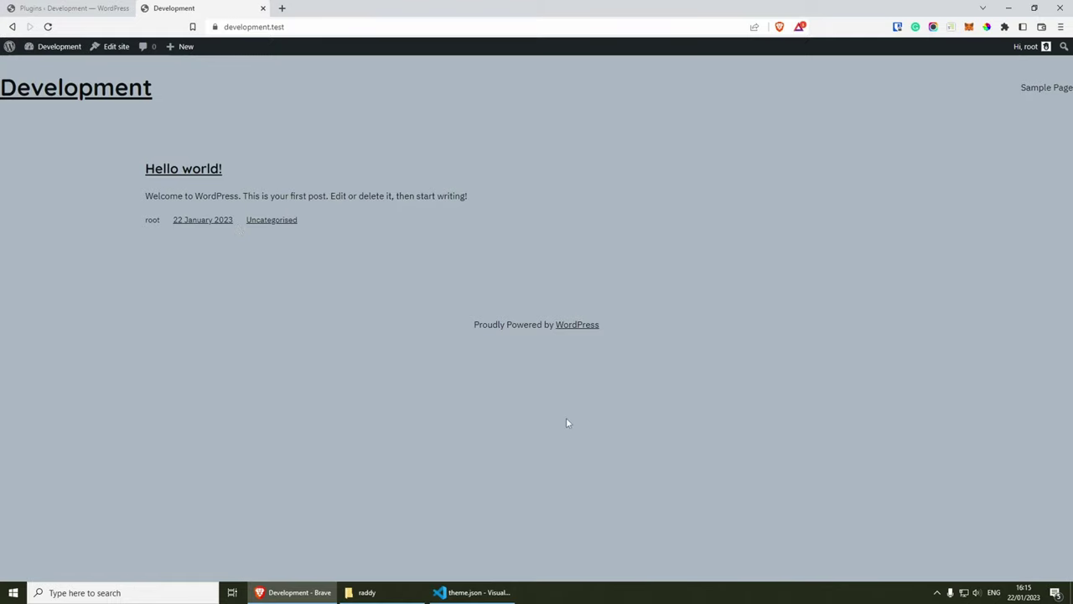